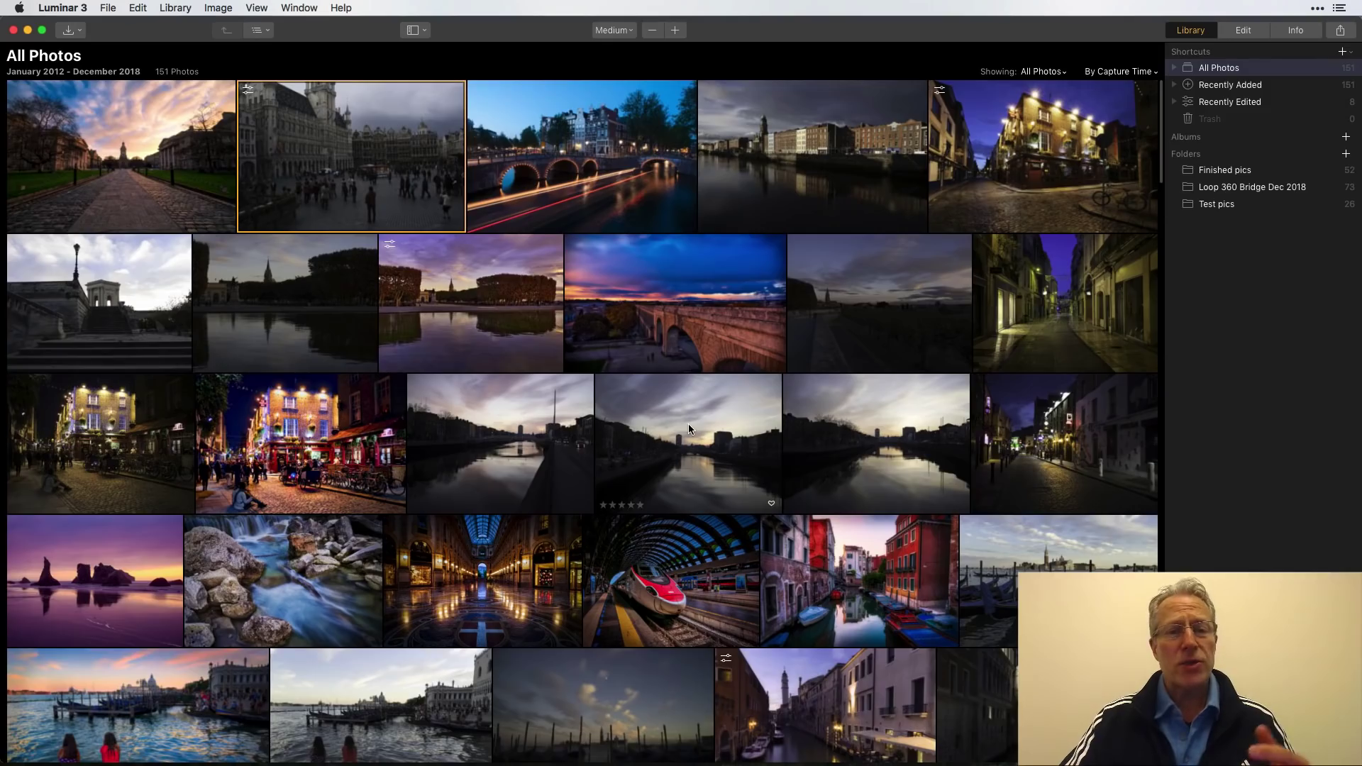
# Examine the date groups under All Photos, Recently Added and Recently Edited, and collapse them again
pyautogui.scroll(8, 689, 429)
pyautogui.scroll(10, 689, 428)
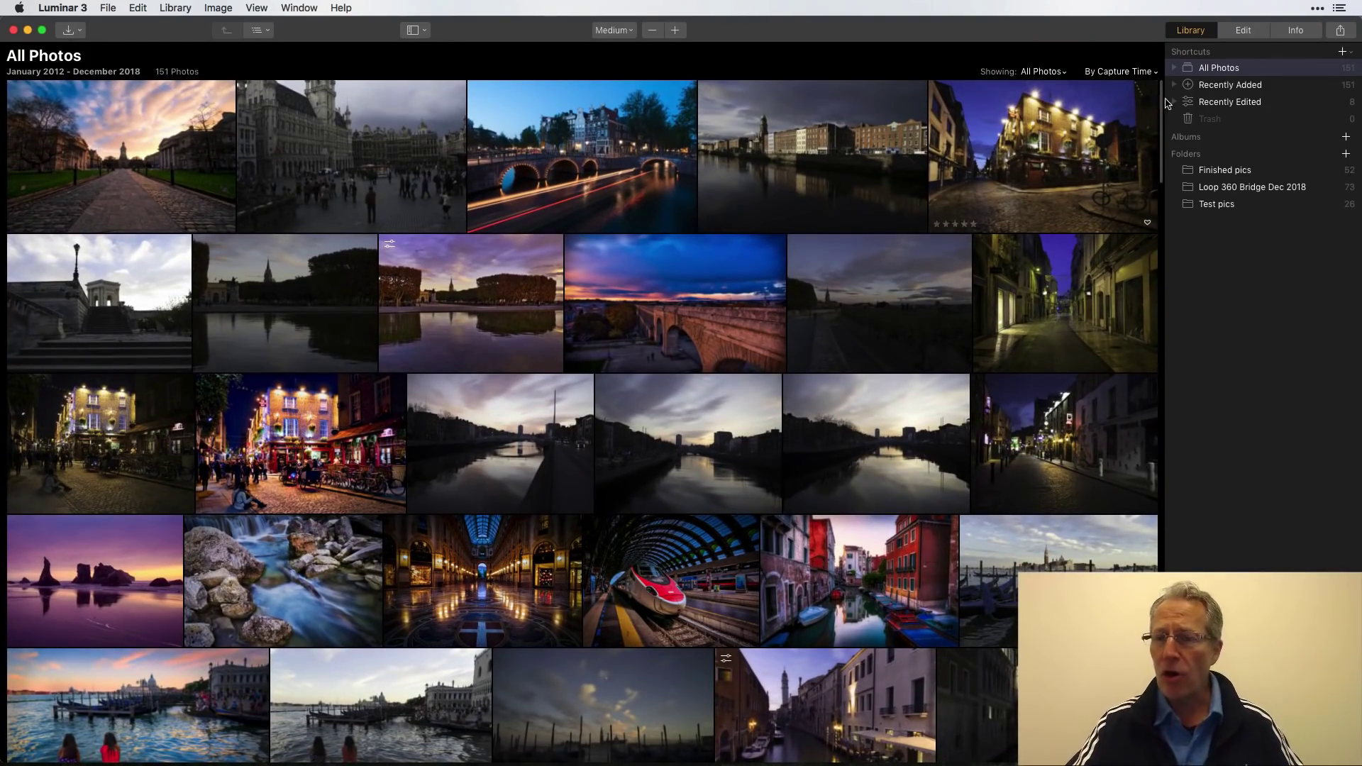
pyautogui.click(1174, 69)
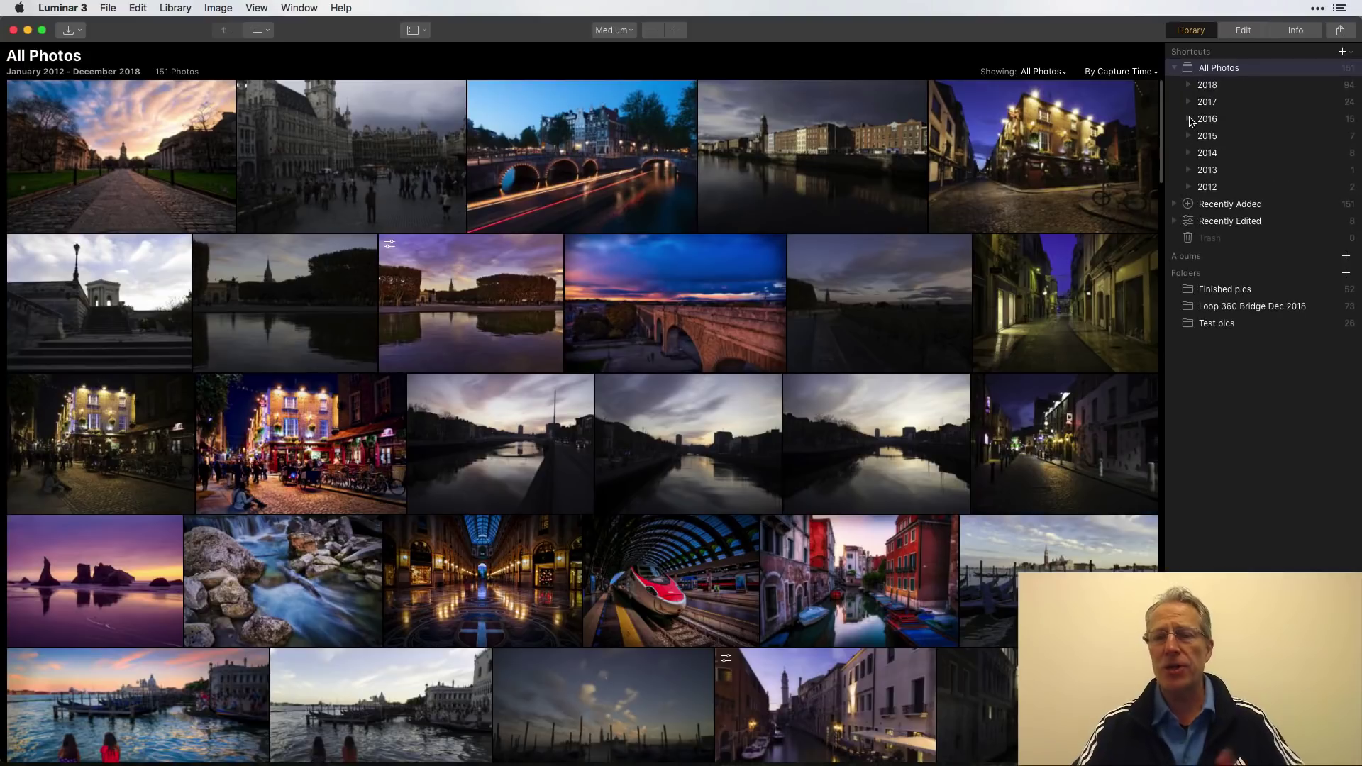
pyautogui.click(1174, 205)
pyautogui.click(1174, 289)
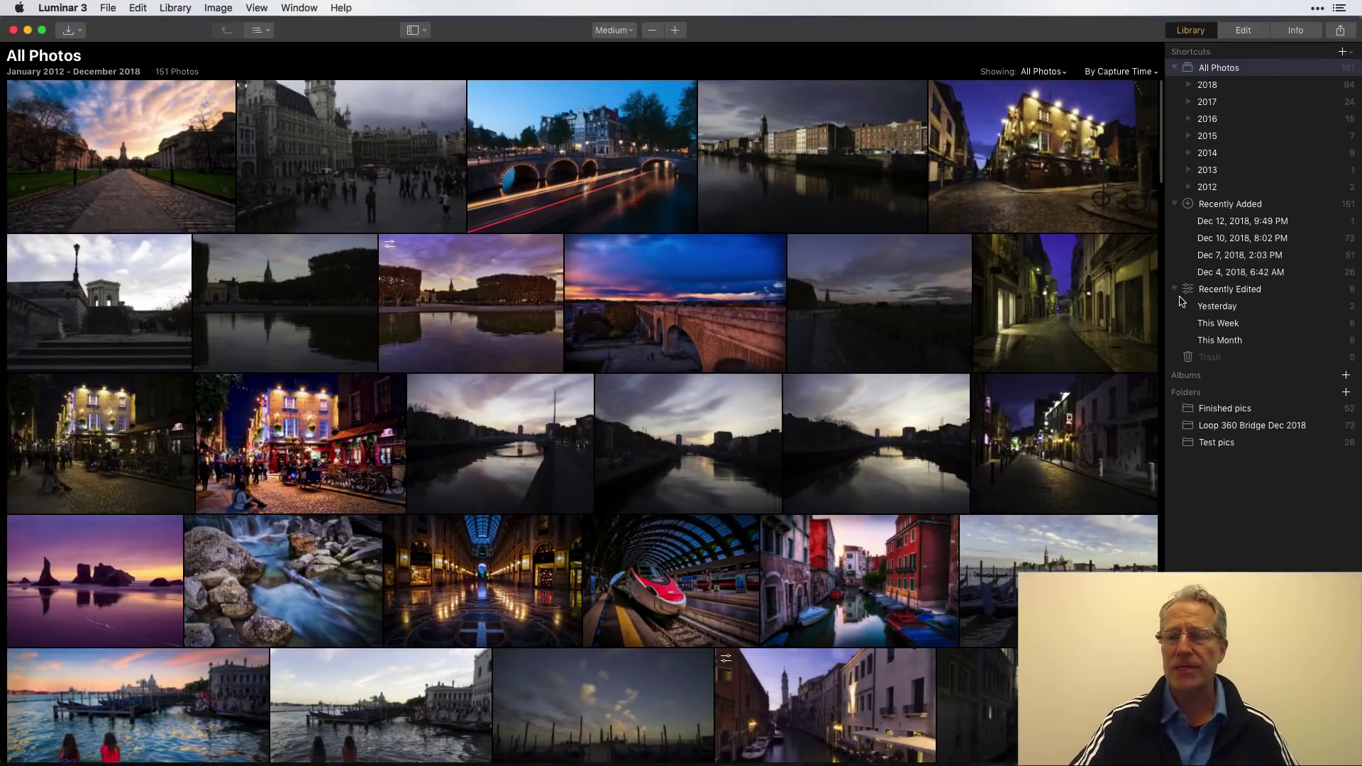
pyautogui.click(1175, 288)
pyautogui.click(1174, 205)
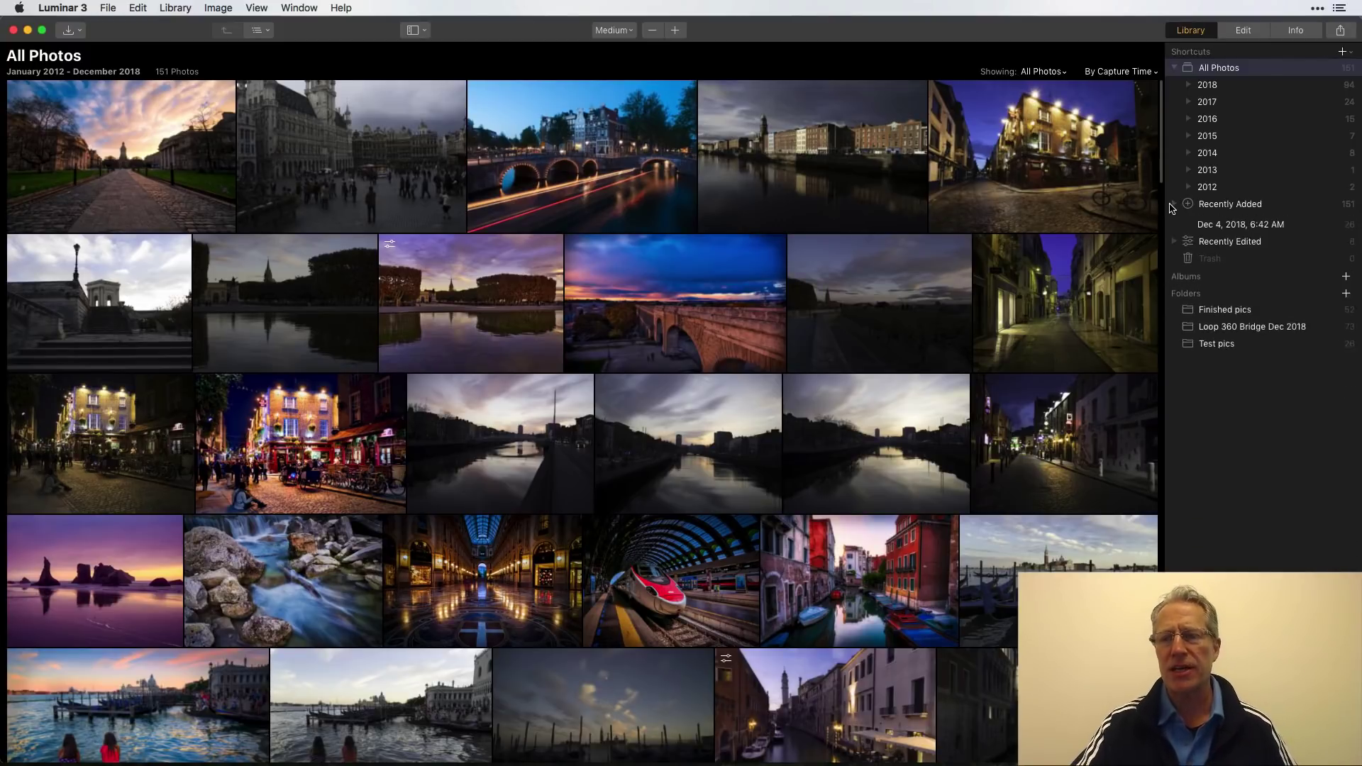
pyautogui.click(1174, 67)
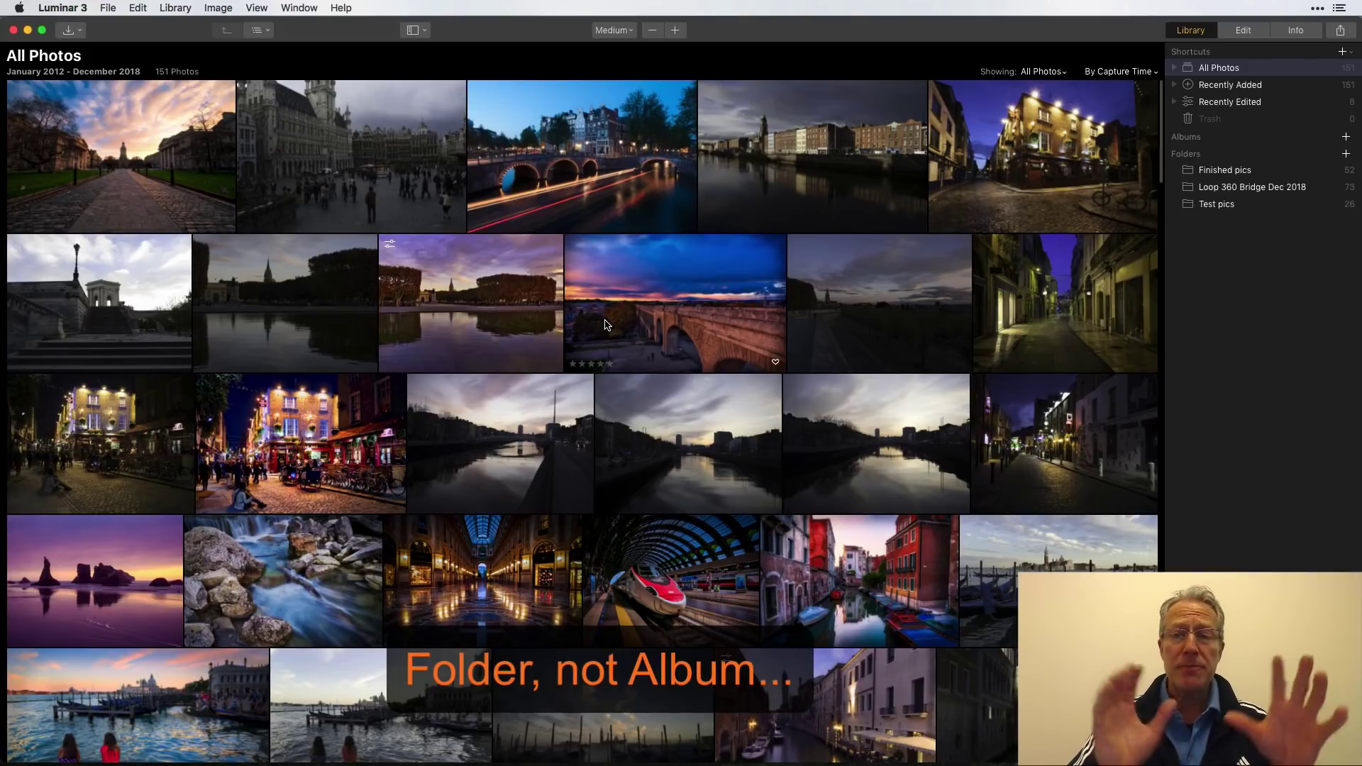
# Review the gallery's sort order options and the filter options for which photos are shown, without changing either
pyautogui.click(1128, 74)
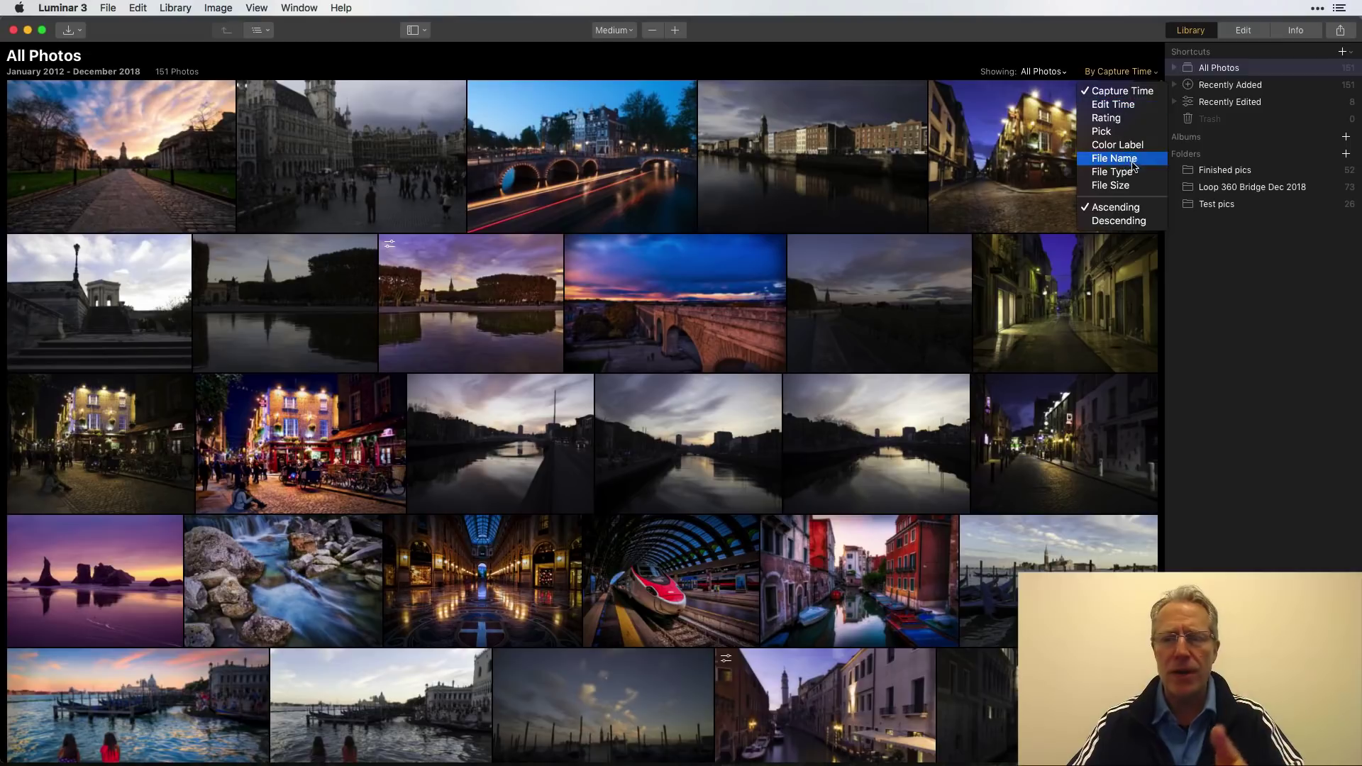
pyautogui.click(1117, 74)
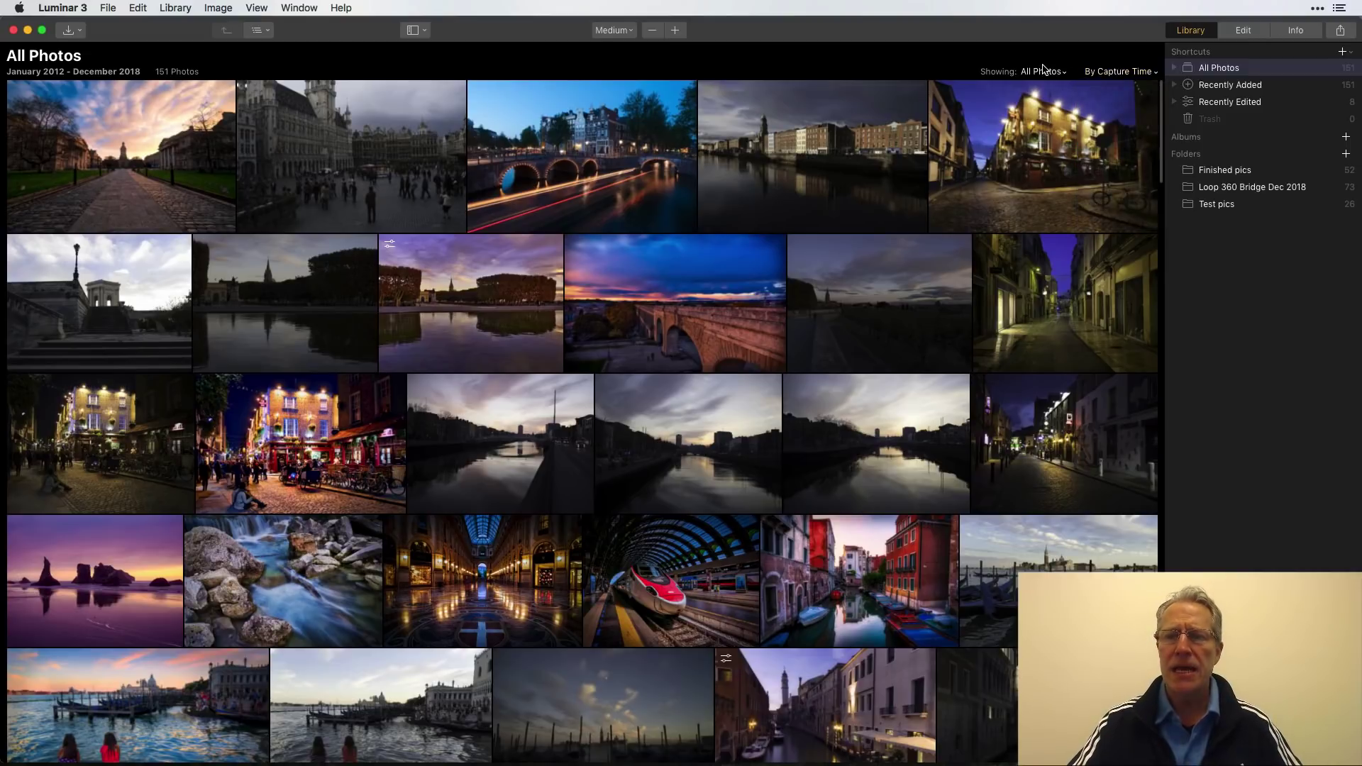
pyautogui.click(1044, 71)
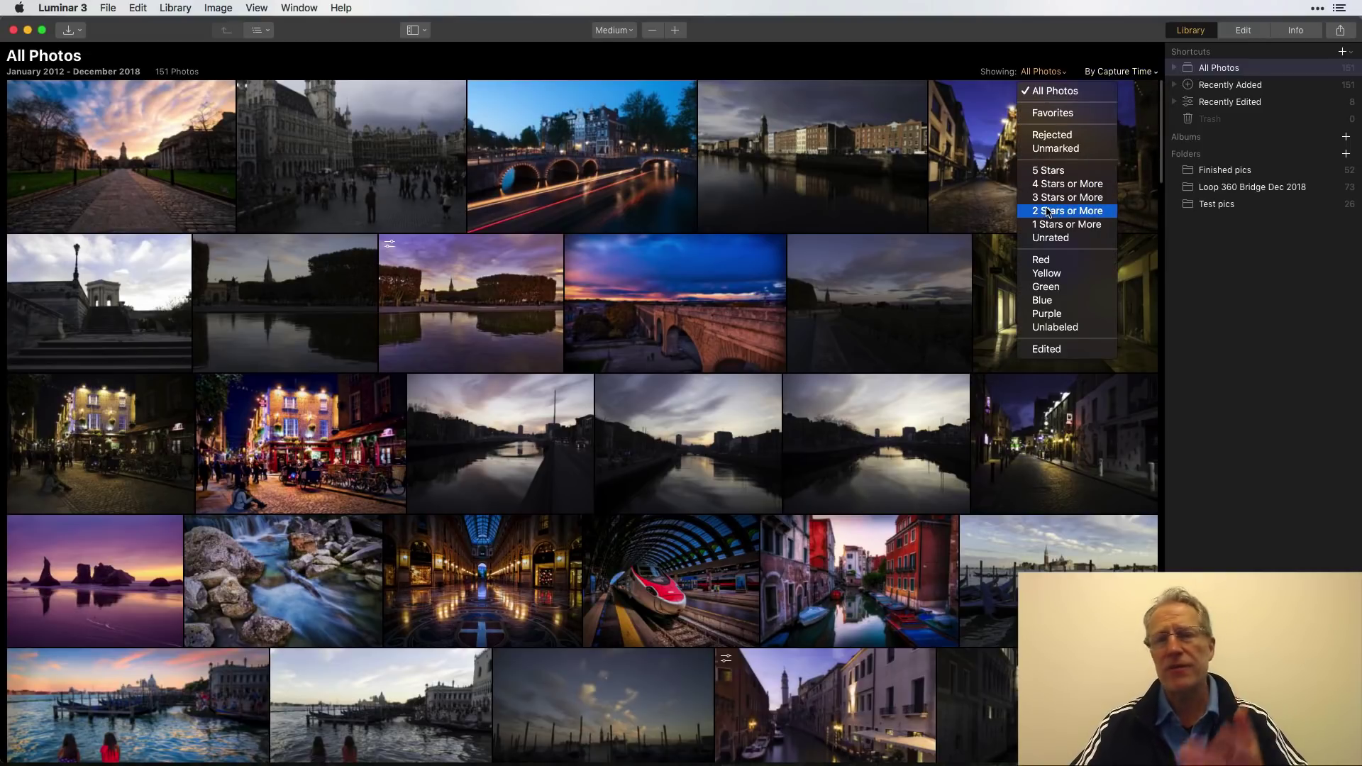
pyautogui.click(1048, 75)
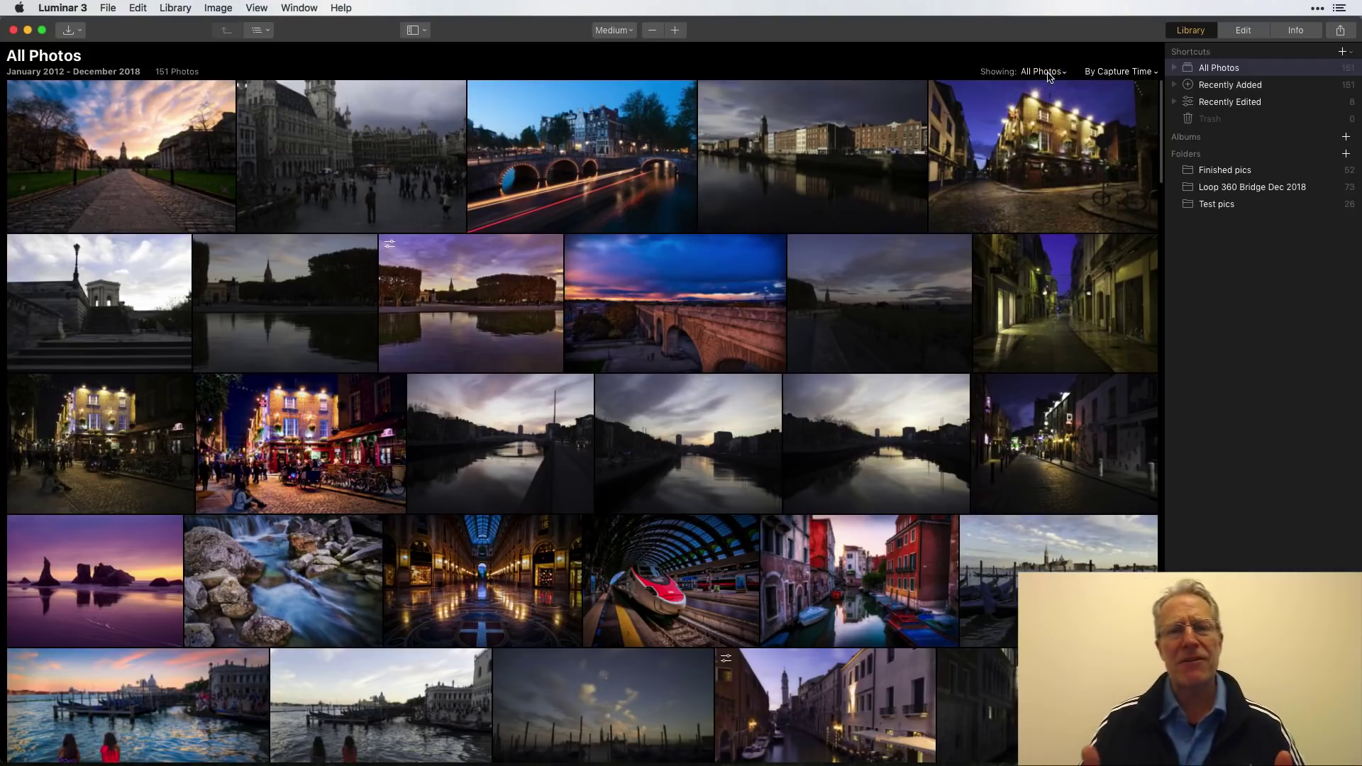
# Browse the Pictures and Luminar Catalog folders as sources for adding a library folder, and cancel without adding any
pyautogui.click(1345, 155)
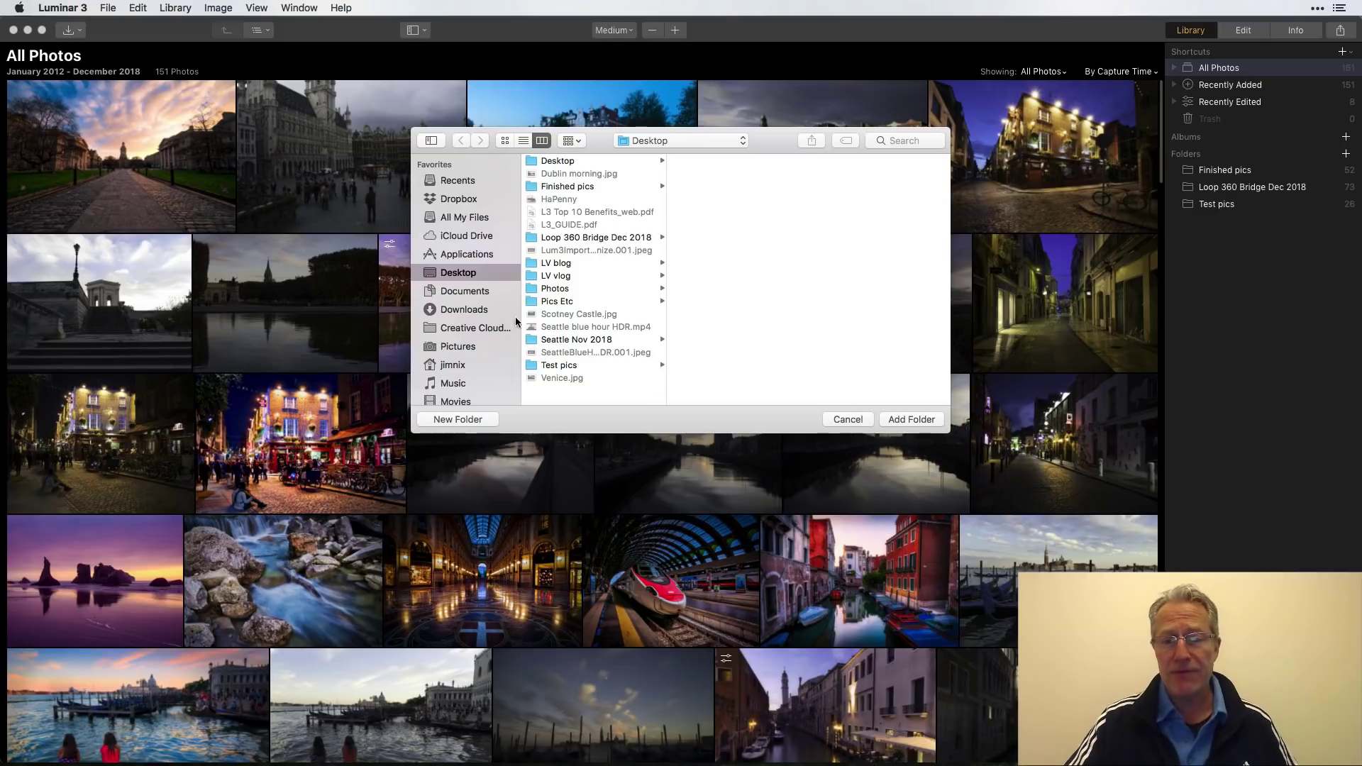
pyautogui.scroll(-3, 489, 325)
pyautogui.scroll(3, 489, 325)
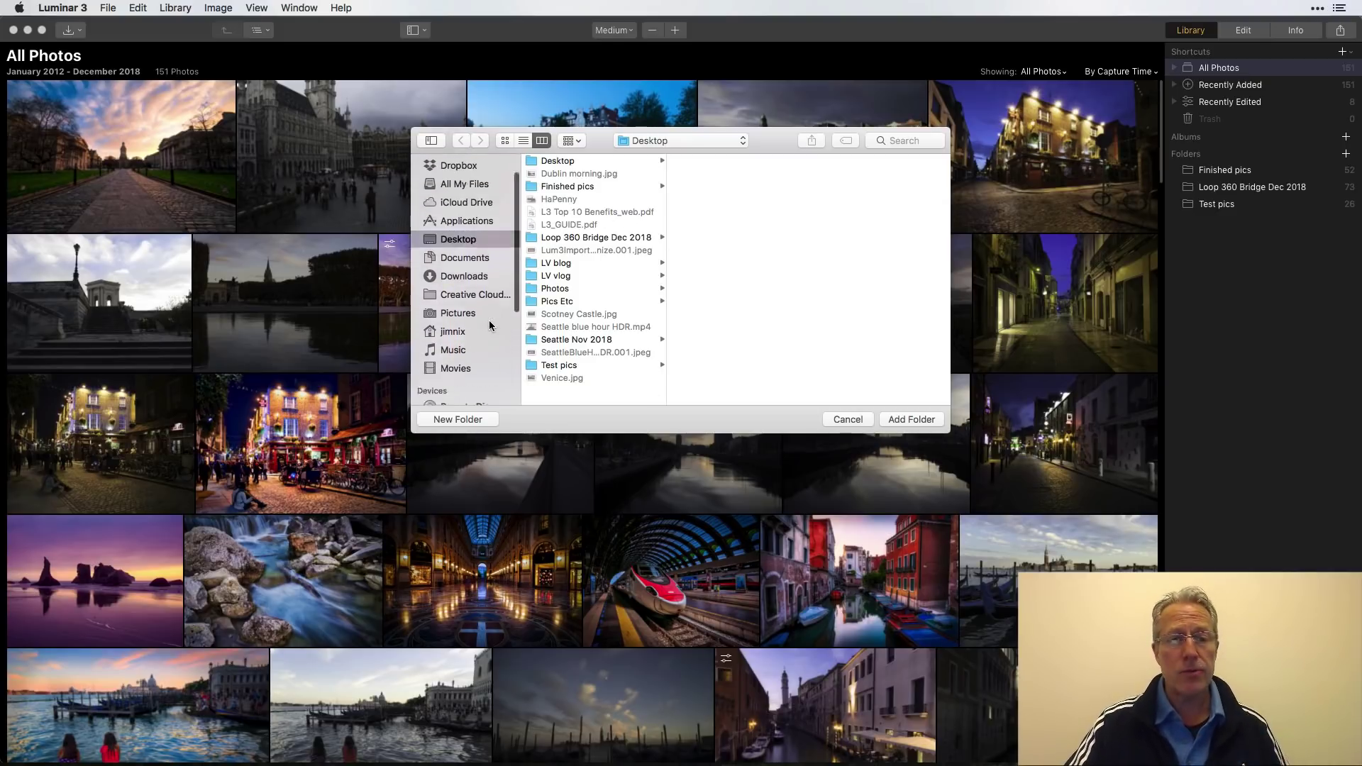
pyautogui.scroll(-3, 489, 325)
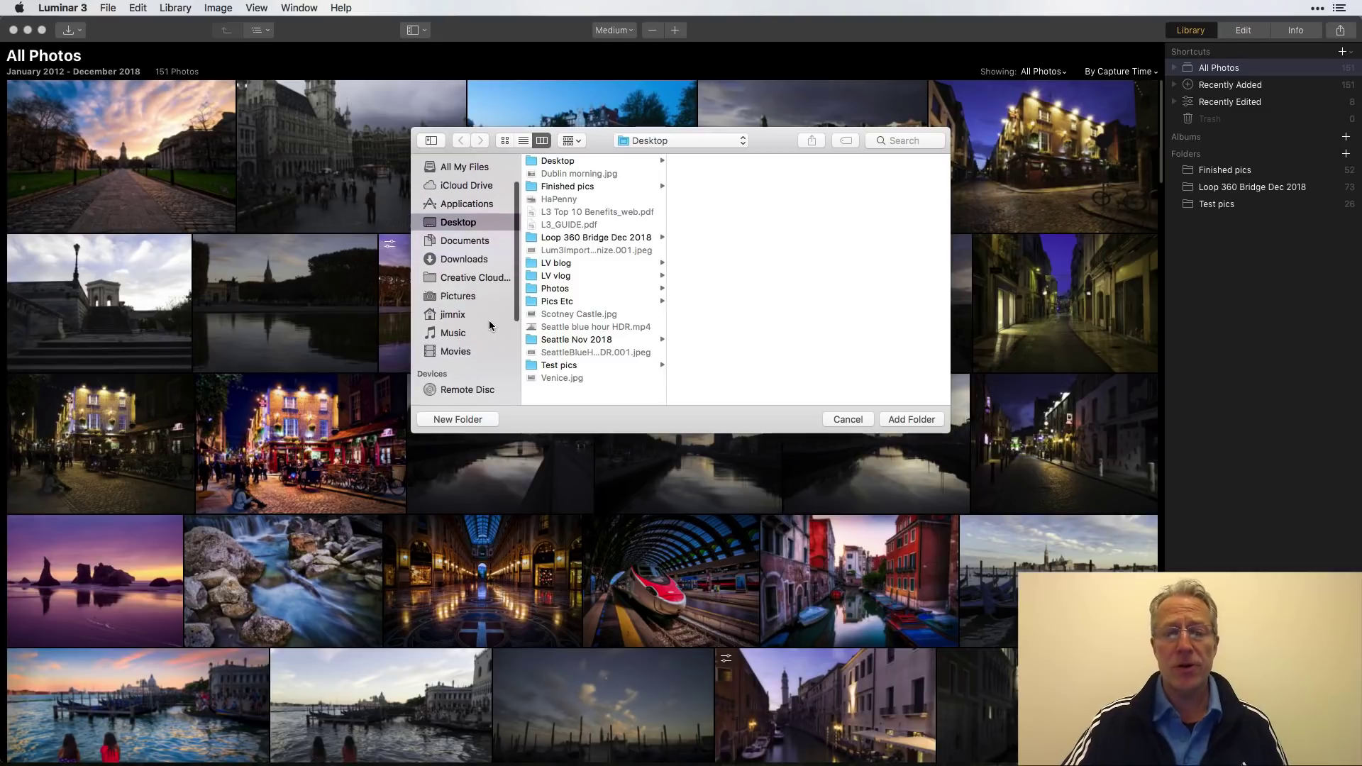
pyautogui.click(459, 288)
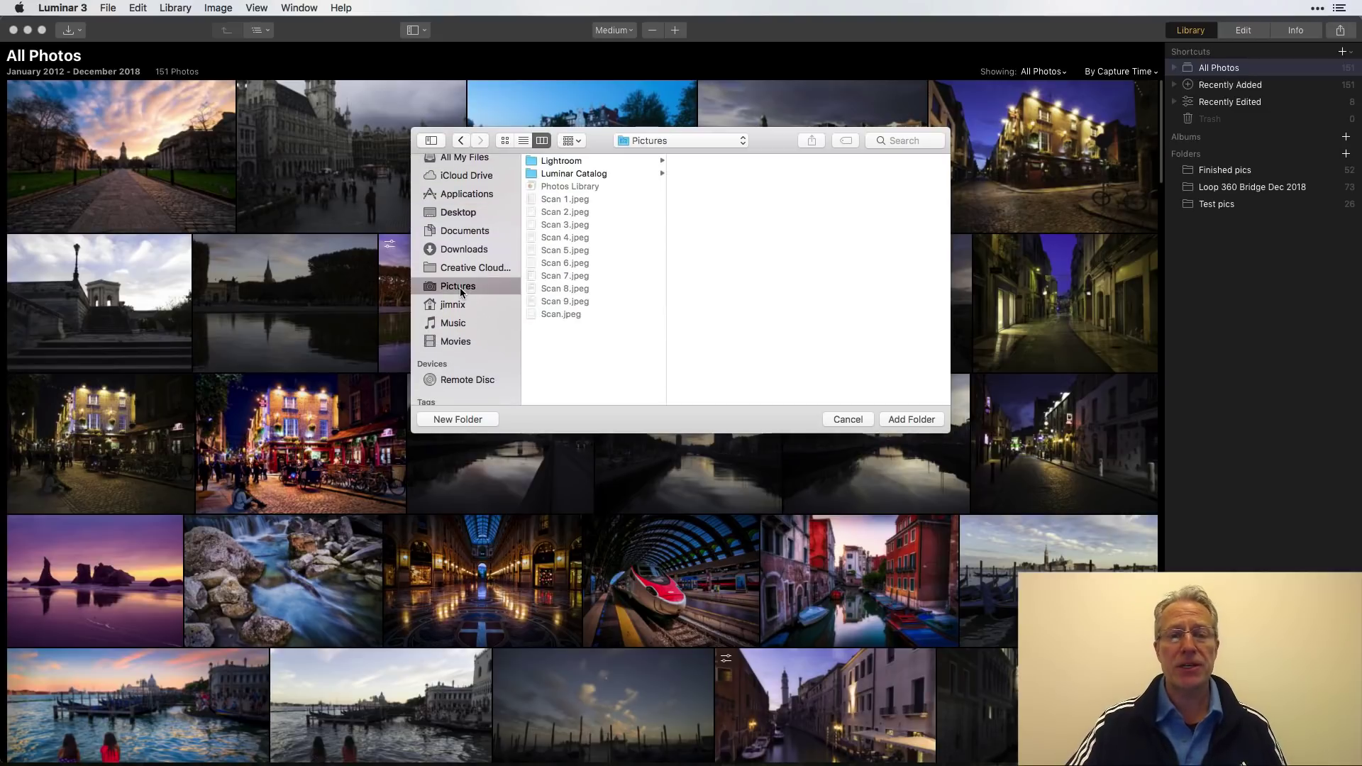
pyautogui.click(578, 175)
pyautogui.click(721, 175)
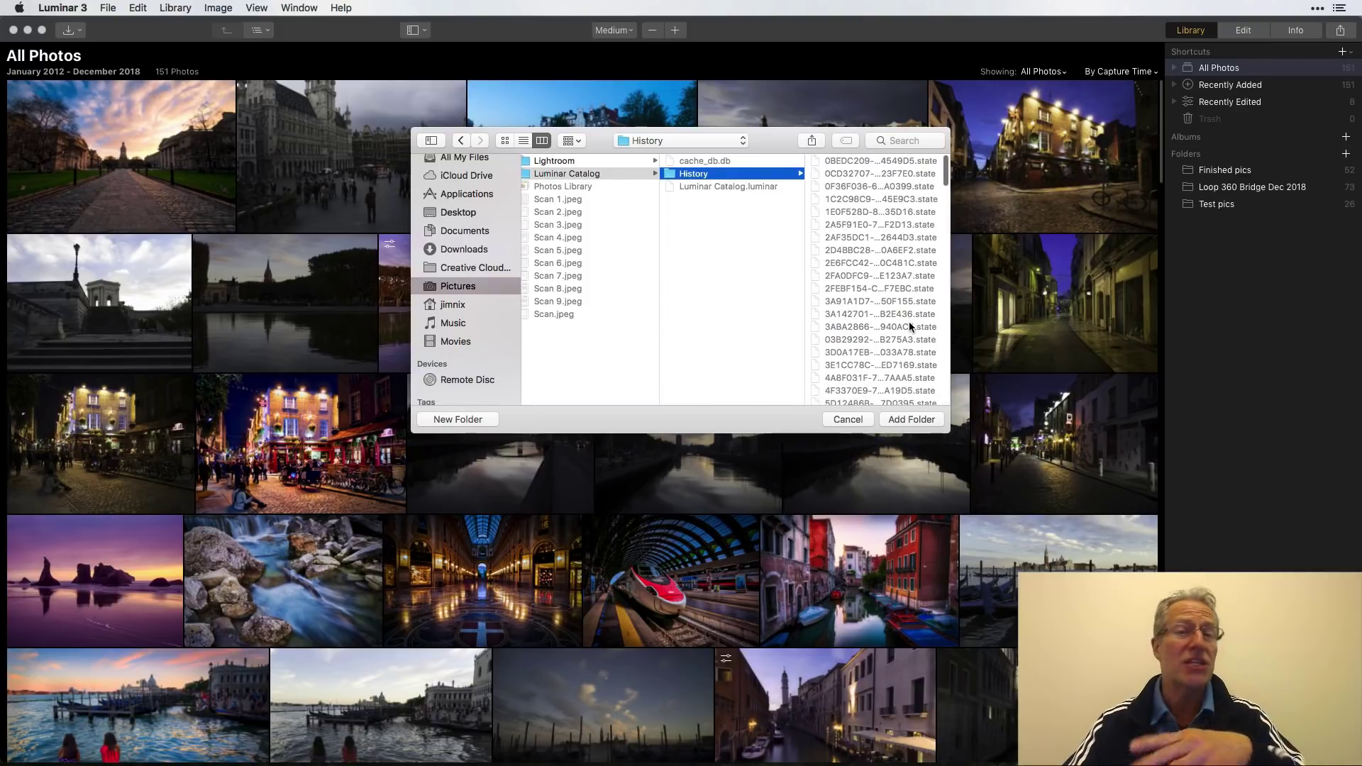
pyautogui.hscroll(-1, 572, 166)
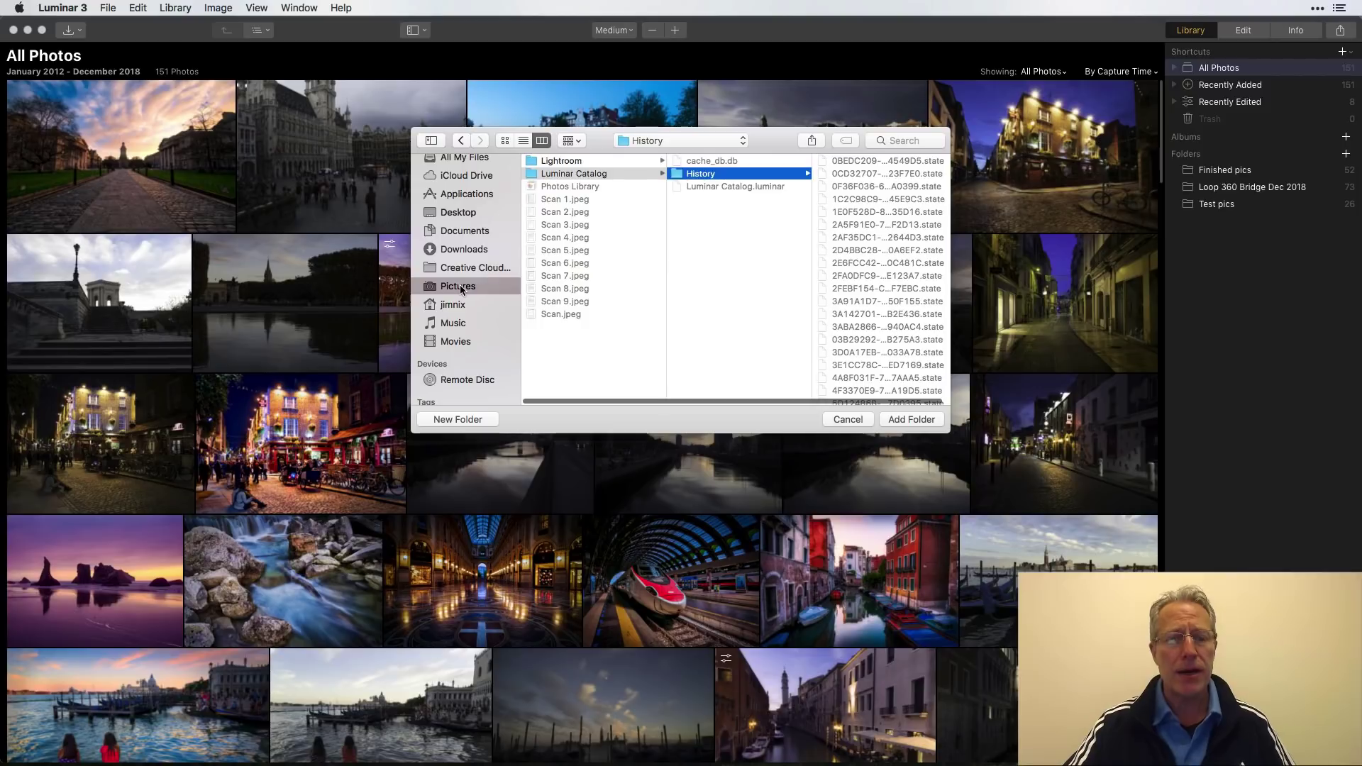
pyautogui.click(555, 276)
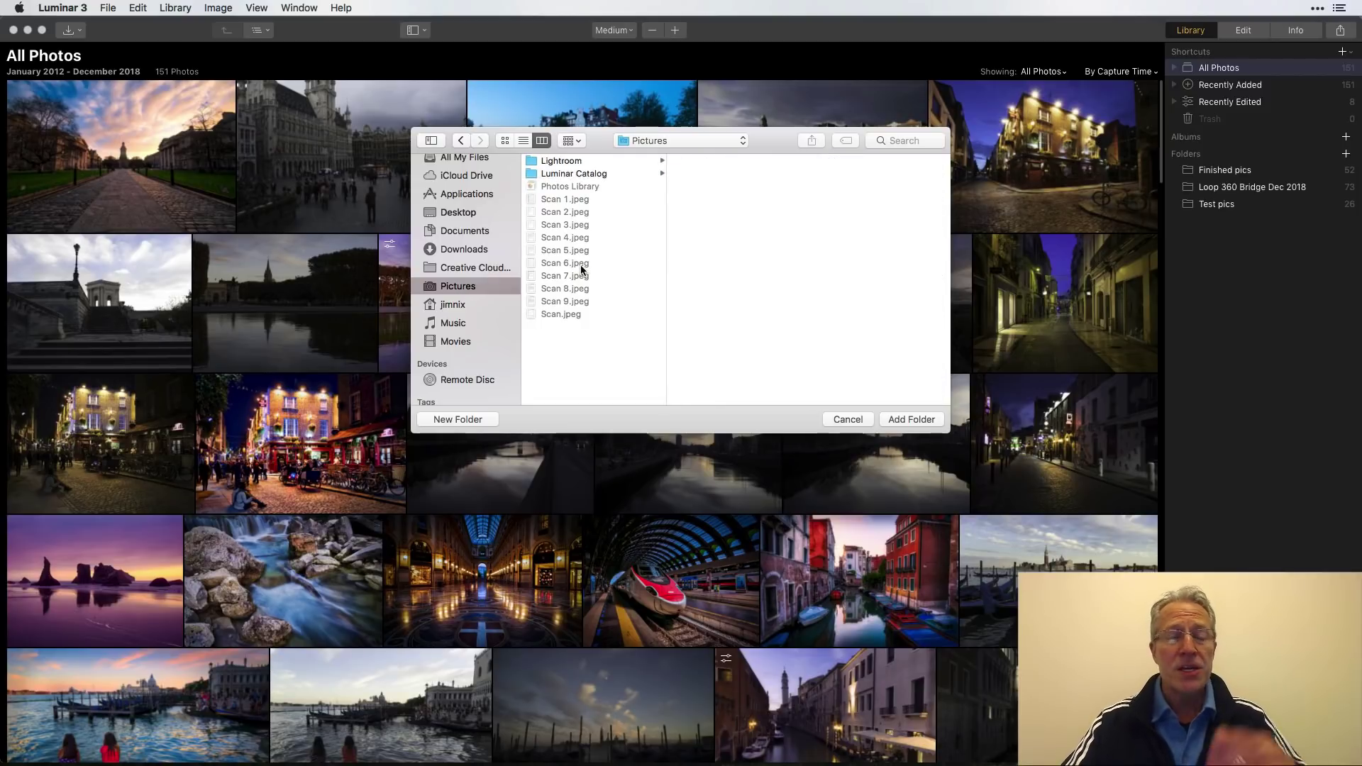
pyautogui.click(855, 418)
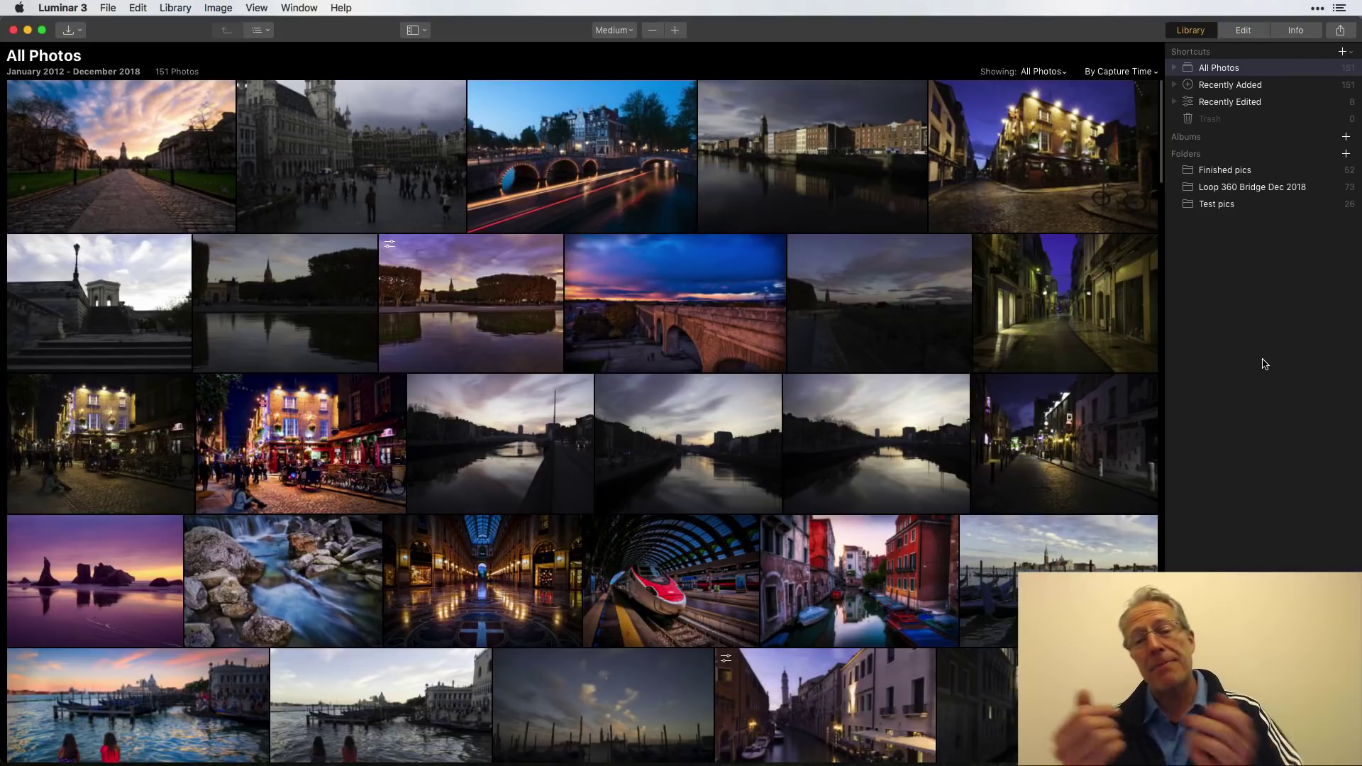
# Start an image import, enlarge the file chooser, browse the Photos media library, and switch to the Photos app to view its albums
pyautogui.click(109, 8)
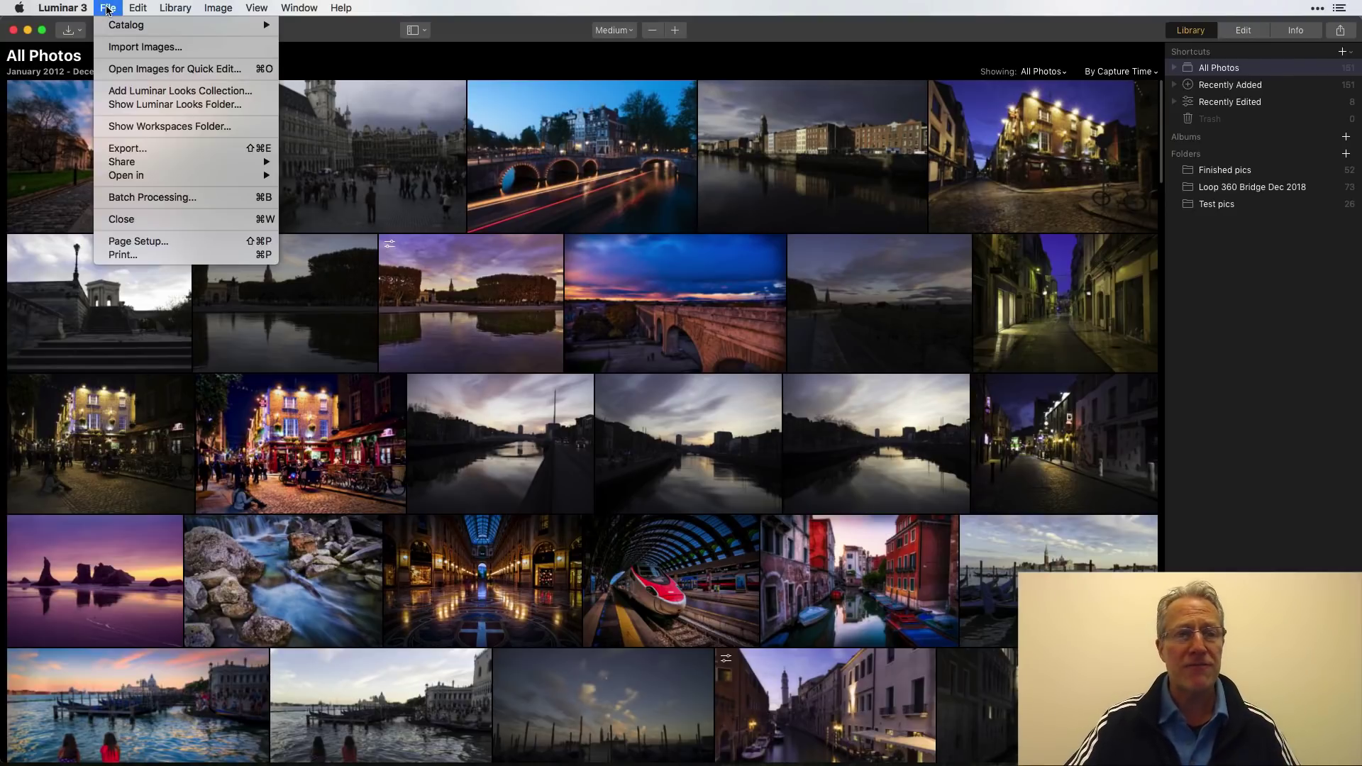
pyautogui.click(130, 48)
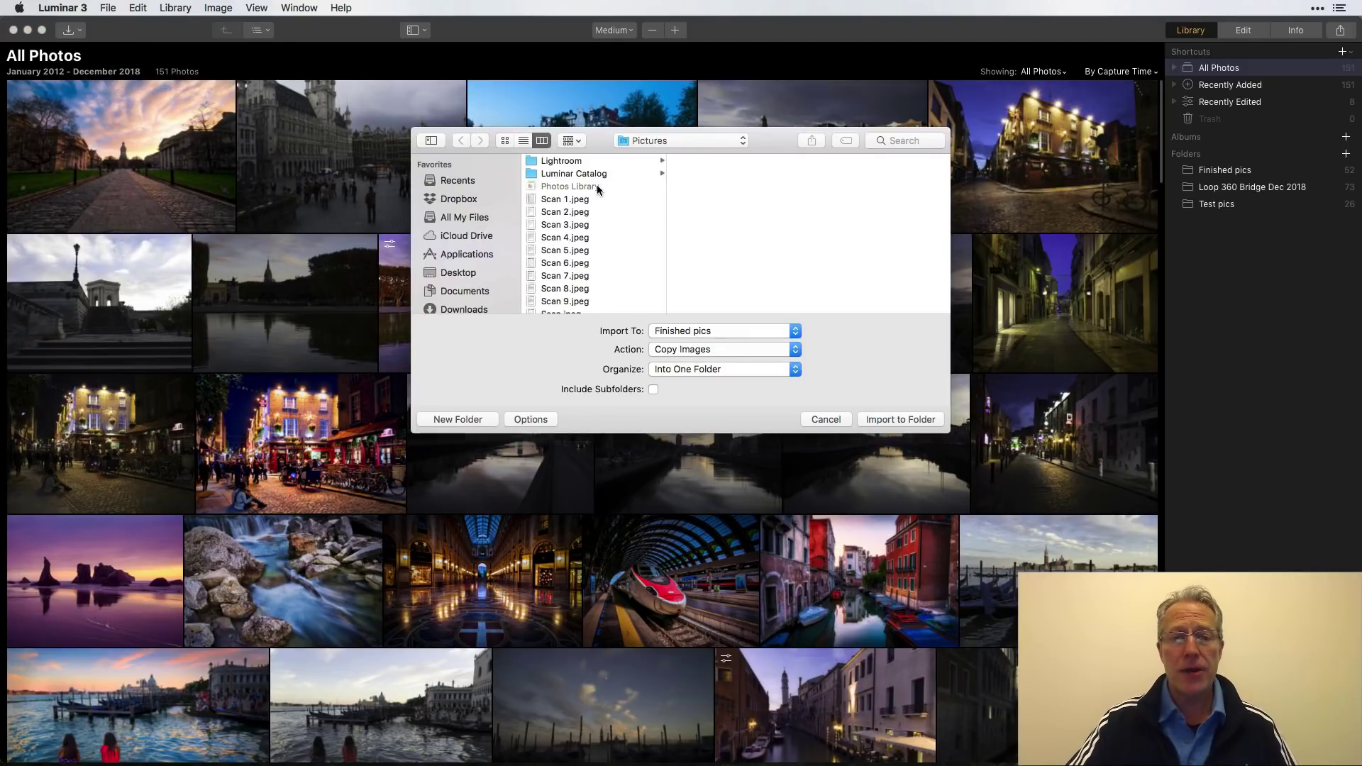
pyautogui.moveTo(949, 431); pyautogui.dragTo(1135, 642)
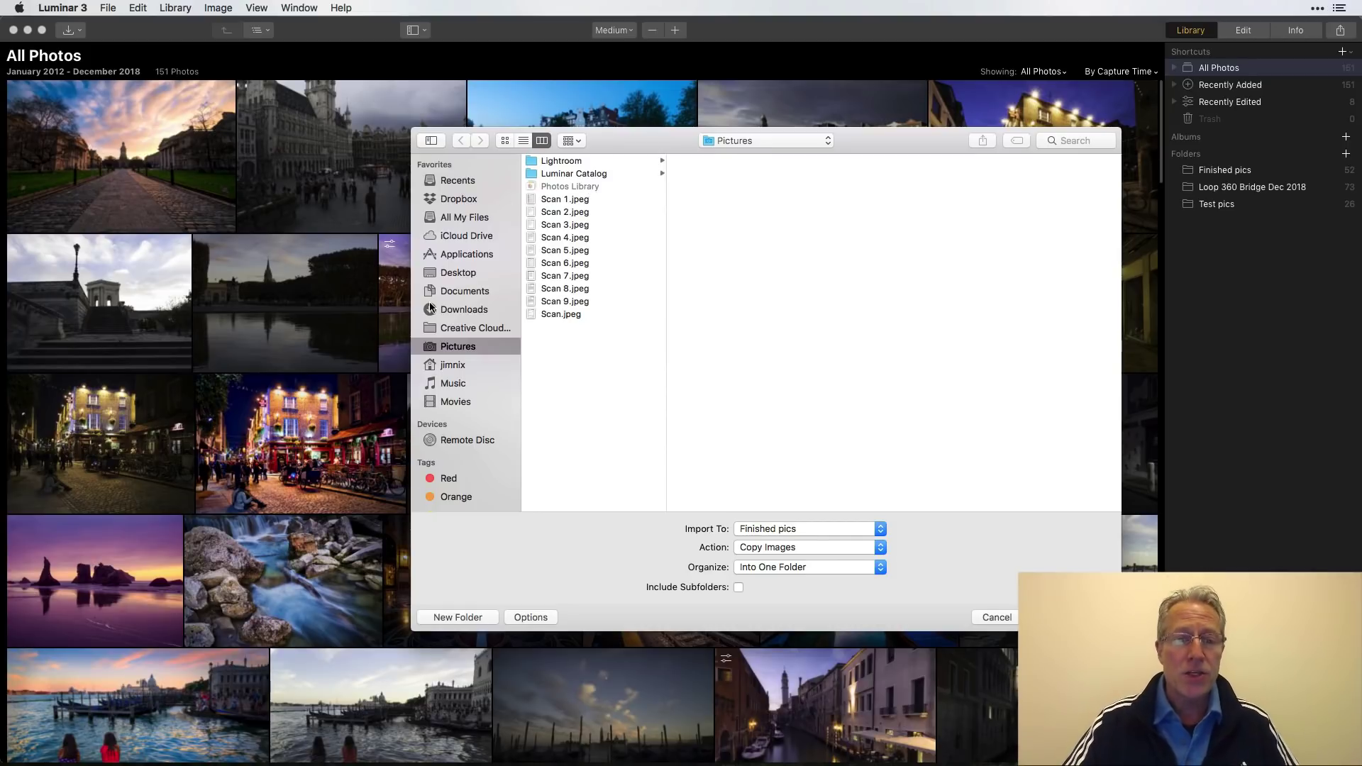
pyautogui.scroll(-5, 454, 340)
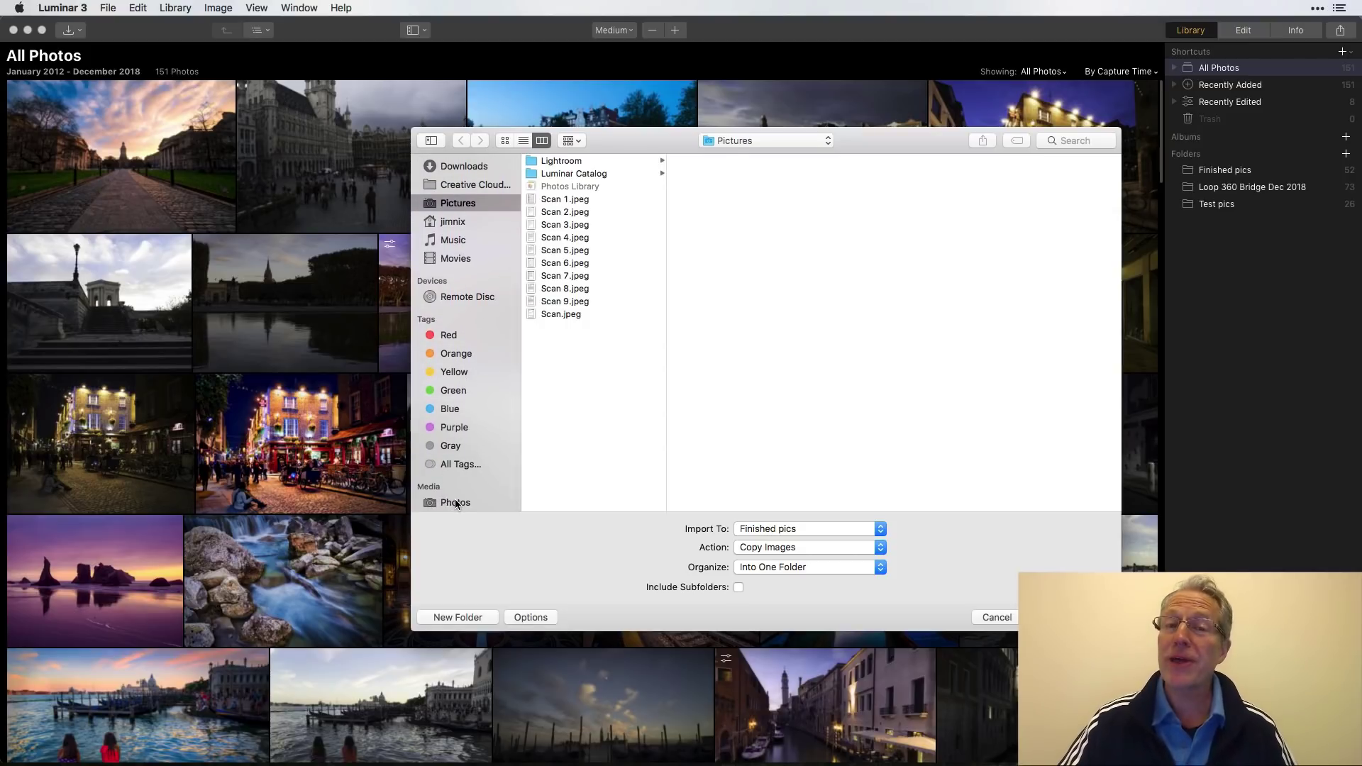
pyautogui.click(455, 503)
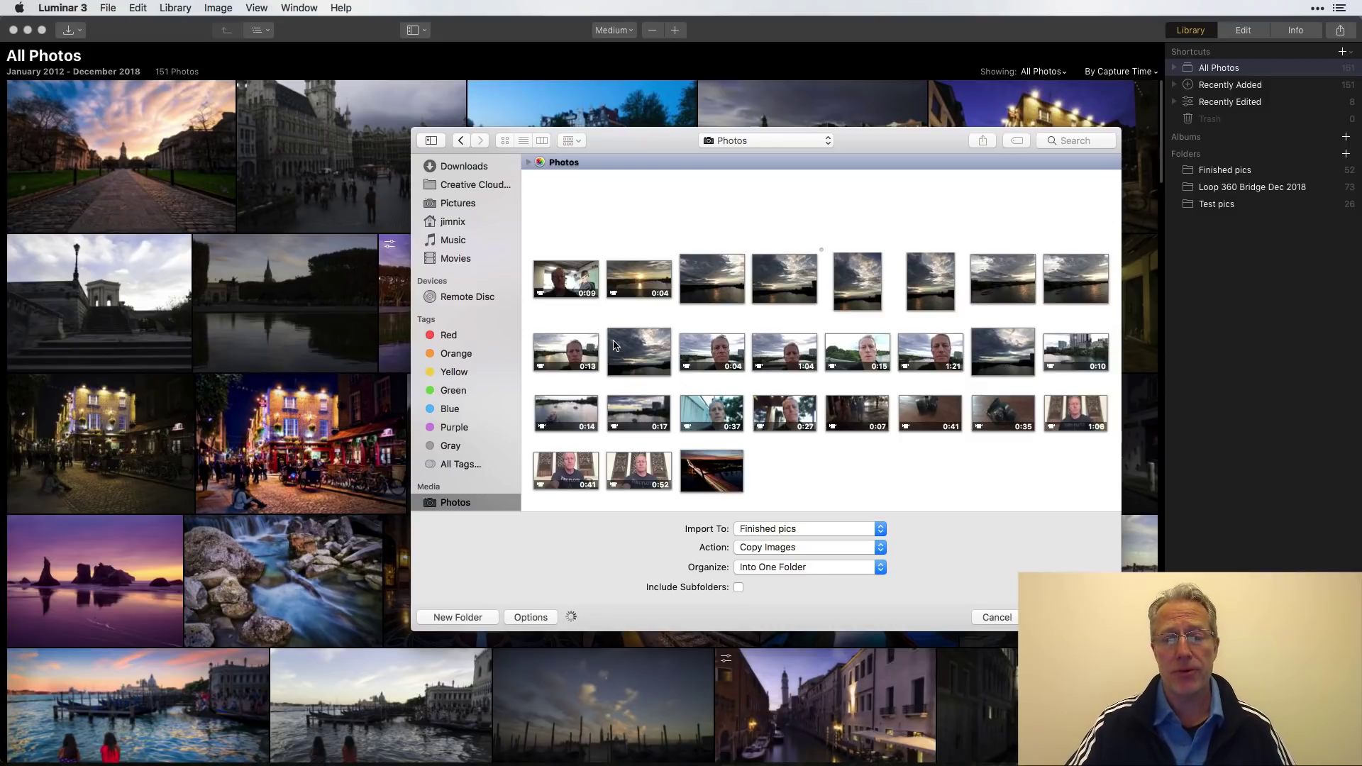
pyautogui.scroll(15, 701, 395)
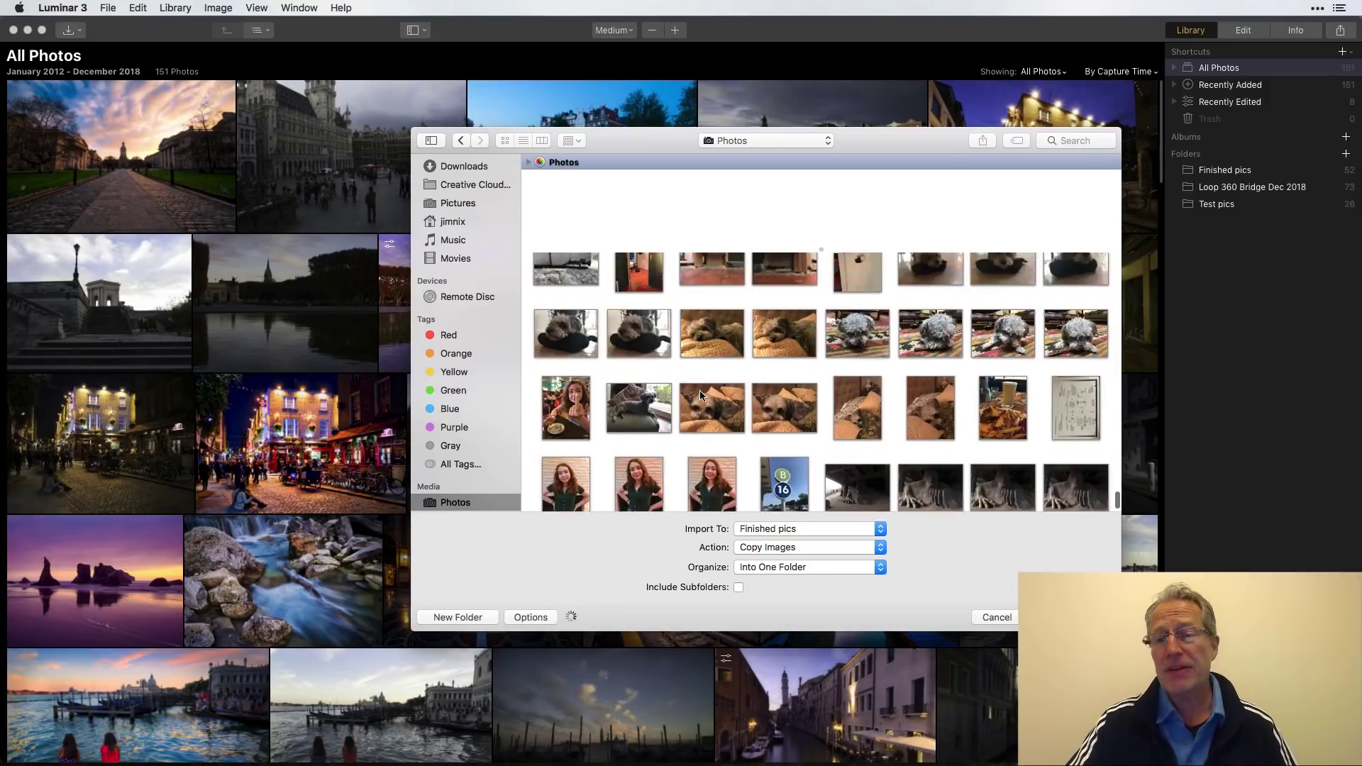
pyautogui.scroll(5, 701, 395)
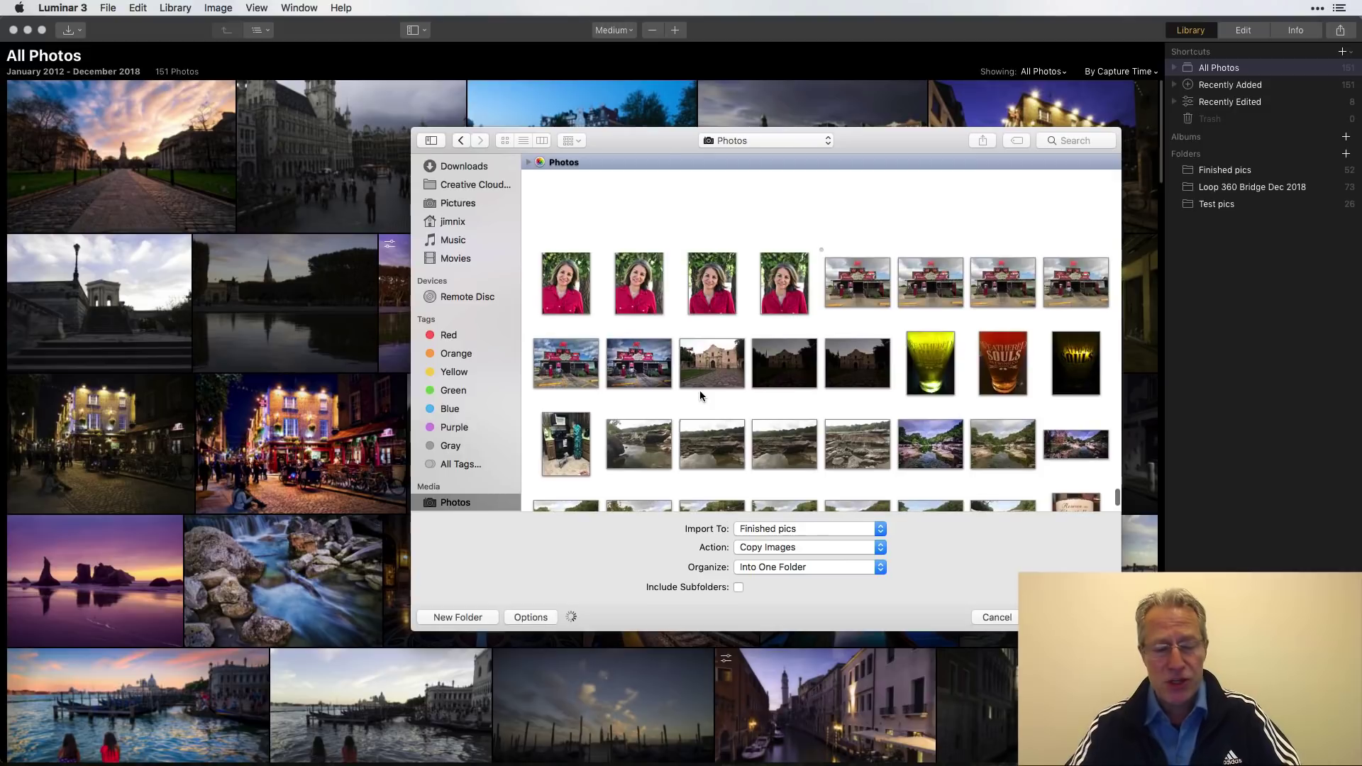
pyautogui.press('super+Tab')
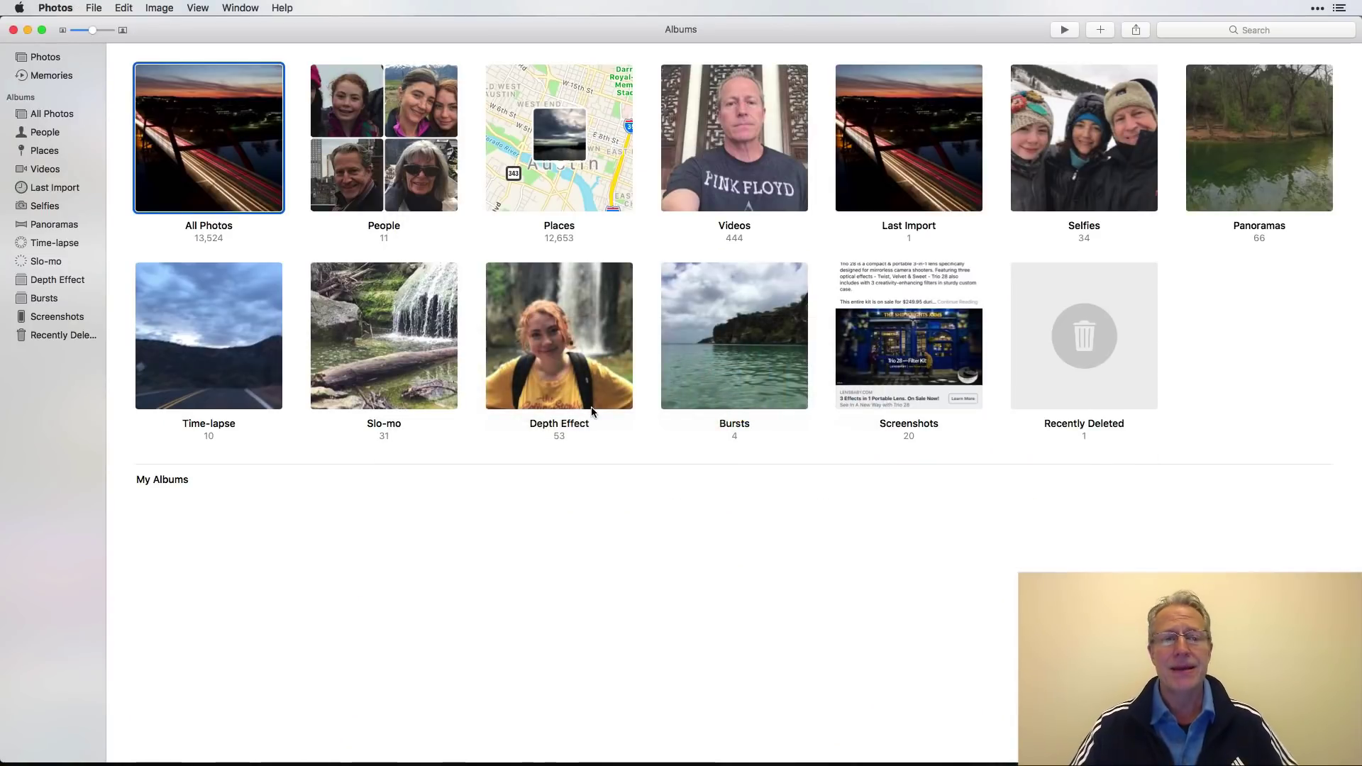
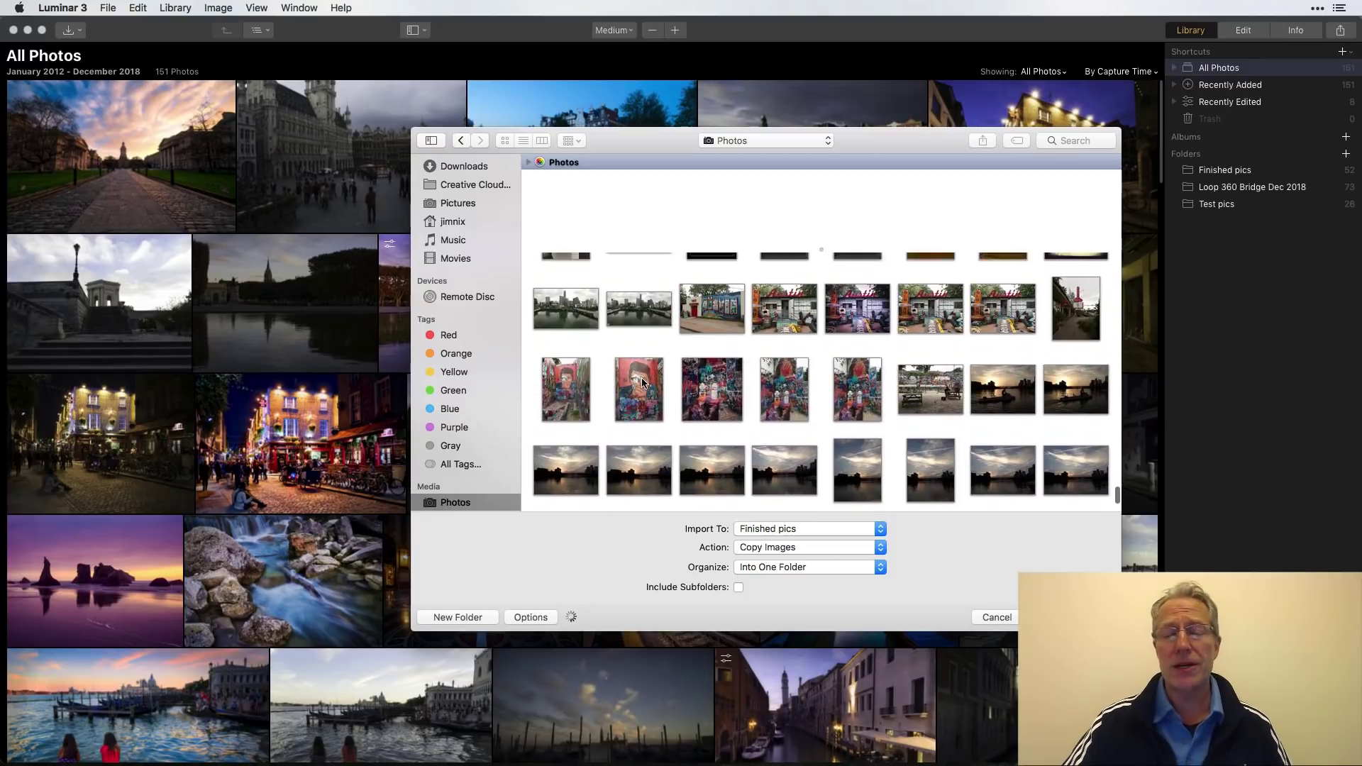
# Check which destination folders the image import offers, and cancel the import
pyautogui.click(806, 529)
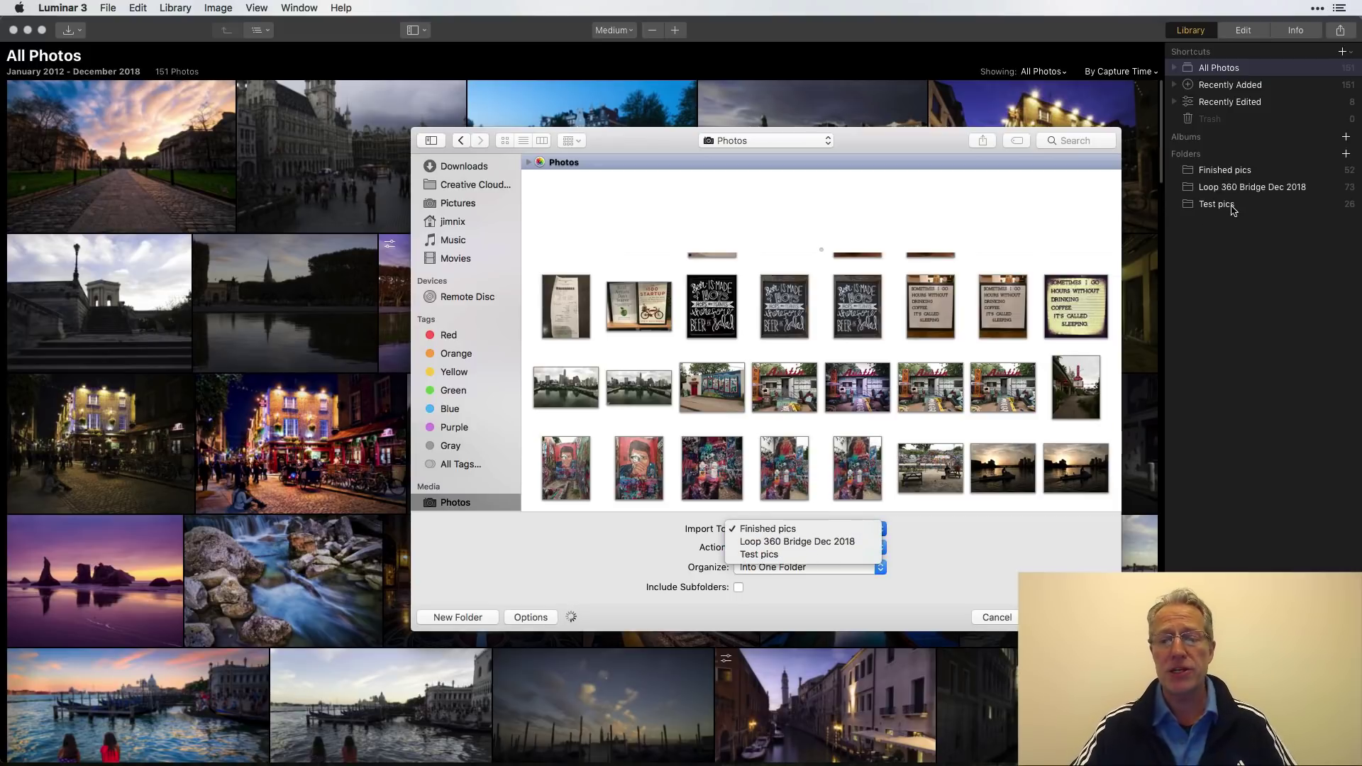
pyautogui.click(931, 536)
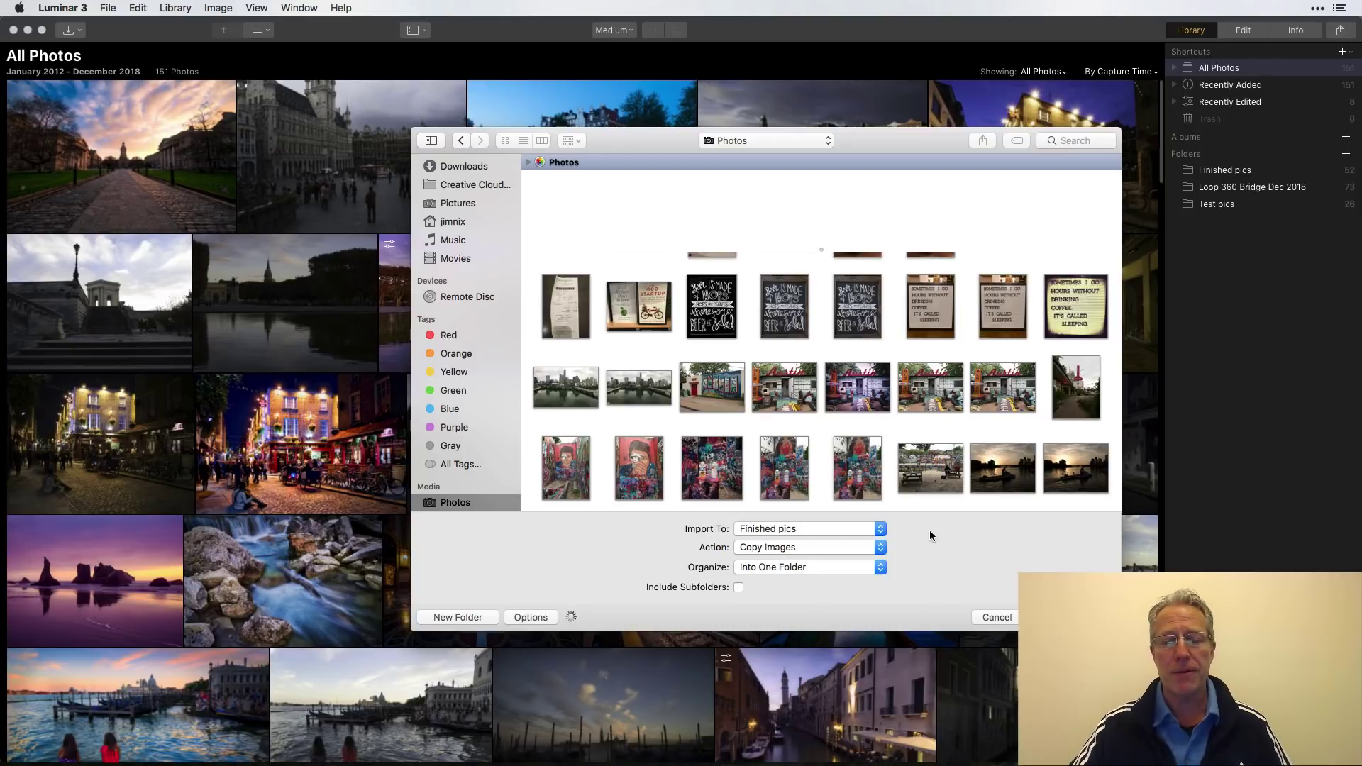
pyautogui.click(987, 617)
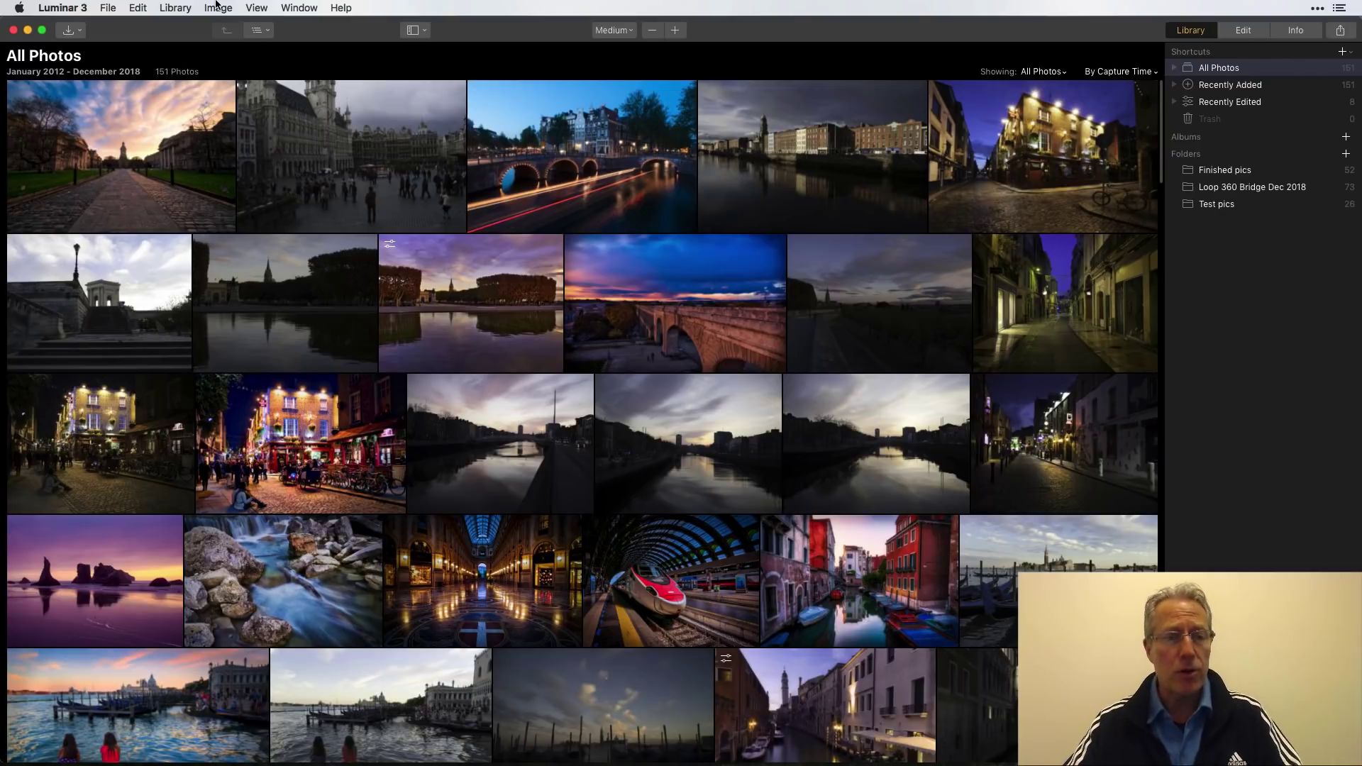
# Clear the Luminar, Photos and Loop 360 Bridge Dec 2018 windows away to reveal the desktop
pyautogui.click(27, 31)
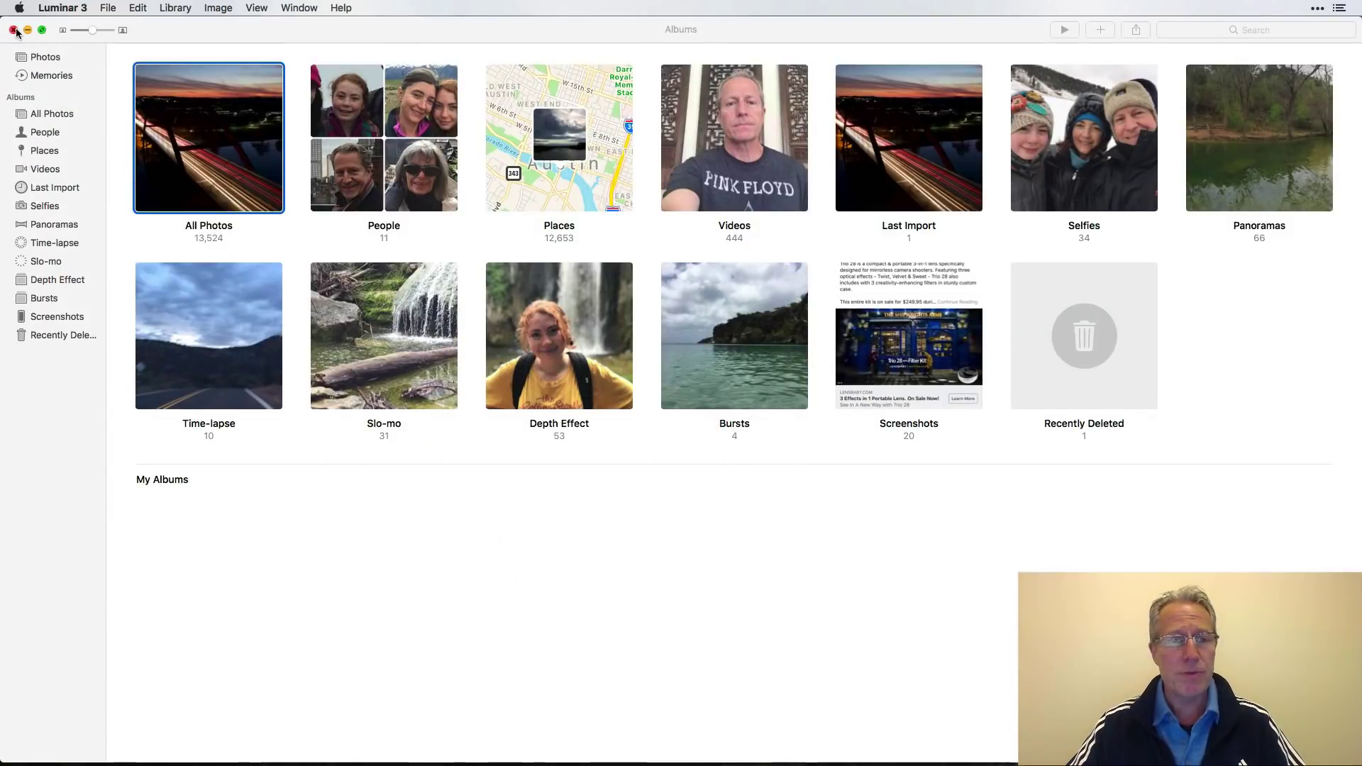
pyautogui.click(27, 30)
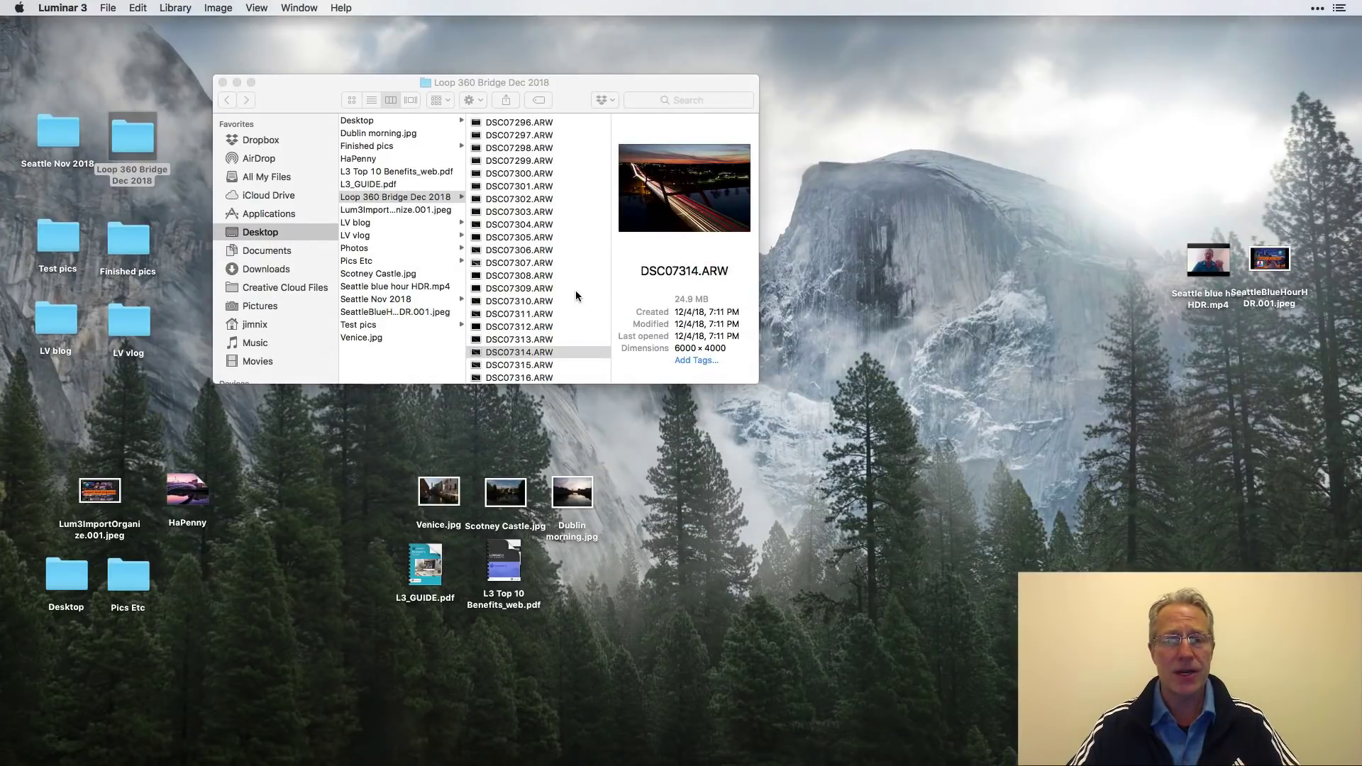
pyautogui.click(222, 82)
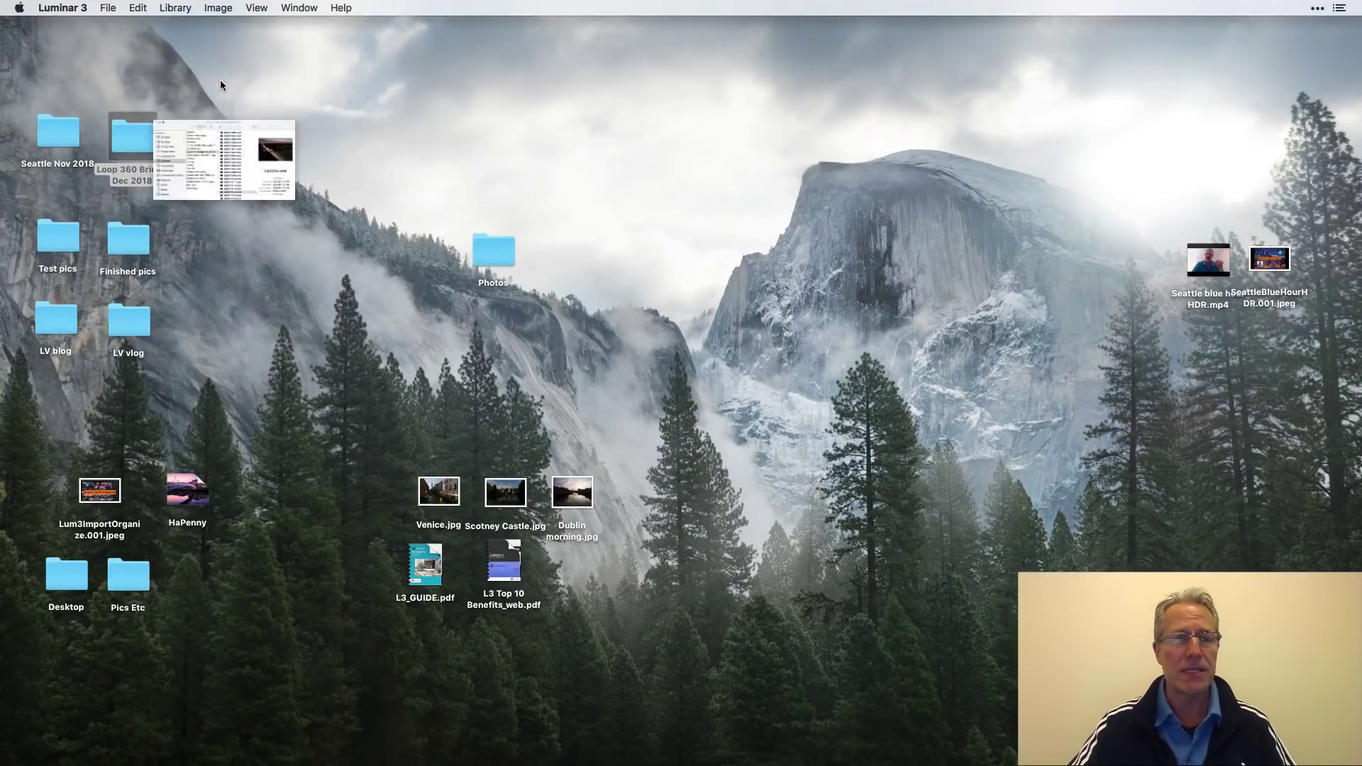
# Delete the three images inside the desktop's Photos folder, close its window, and delete the folder itself
pyautogui.click(539, 324)
pyautogui.doubleClick(496, 250)
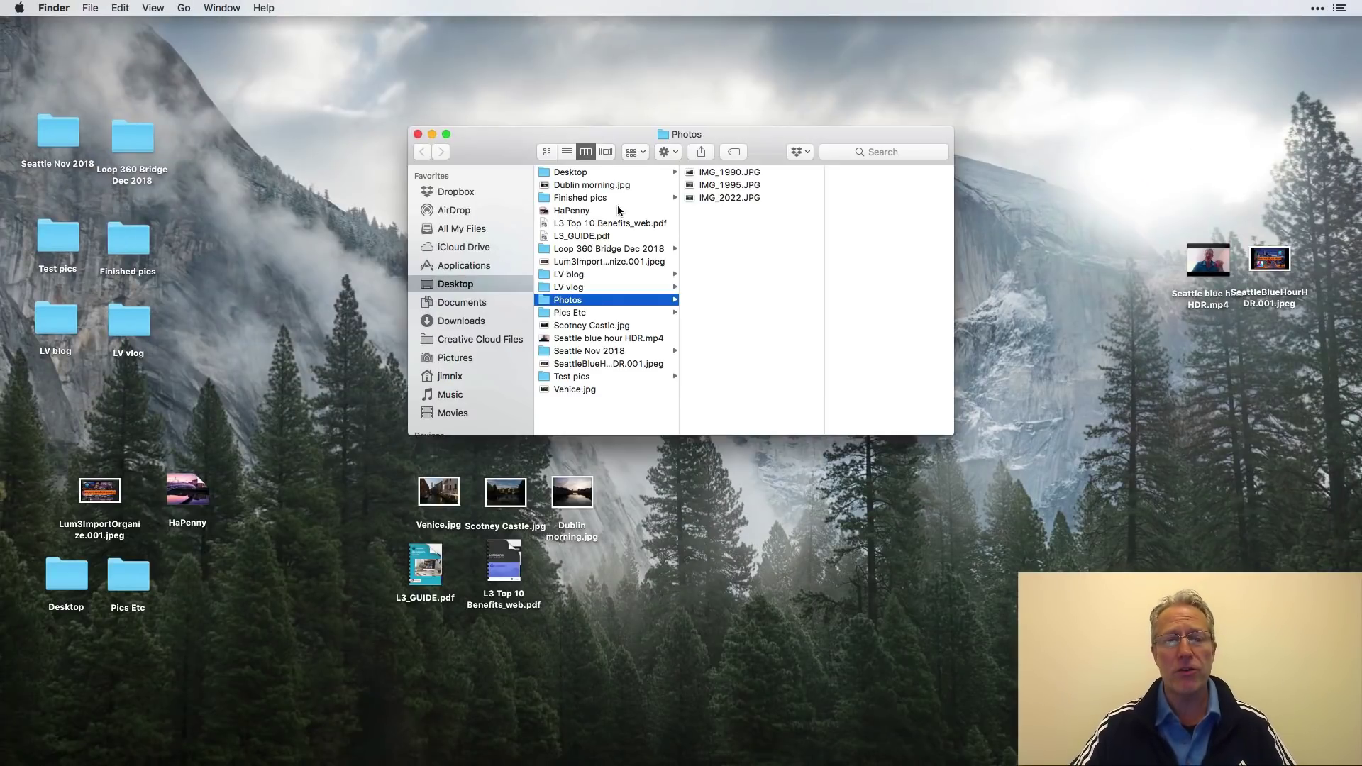
pyautogui.click(723, 175)
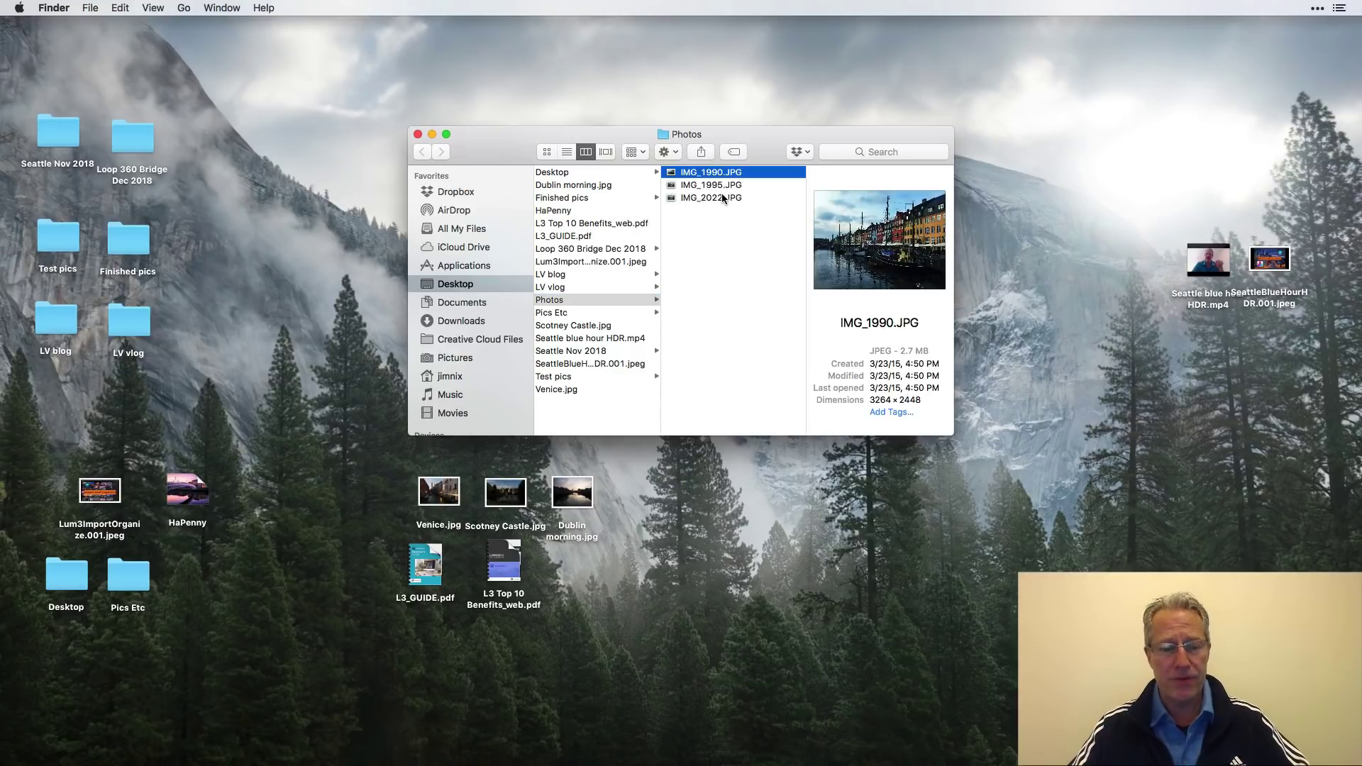
pyautogui.keyDown('shift'); pyautogui.click(725, 197); pyautogui.keyUp('shift')
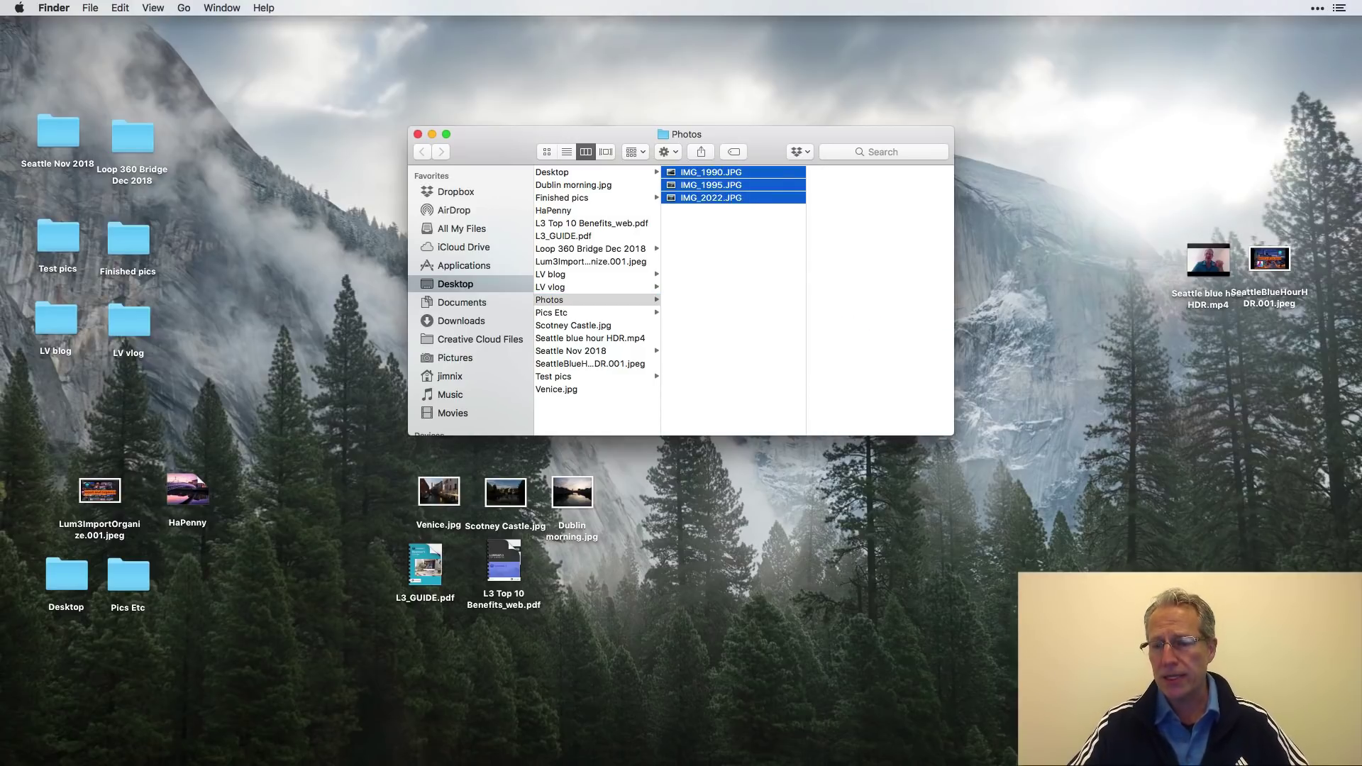
pyautogui.press('super+BackSpace')
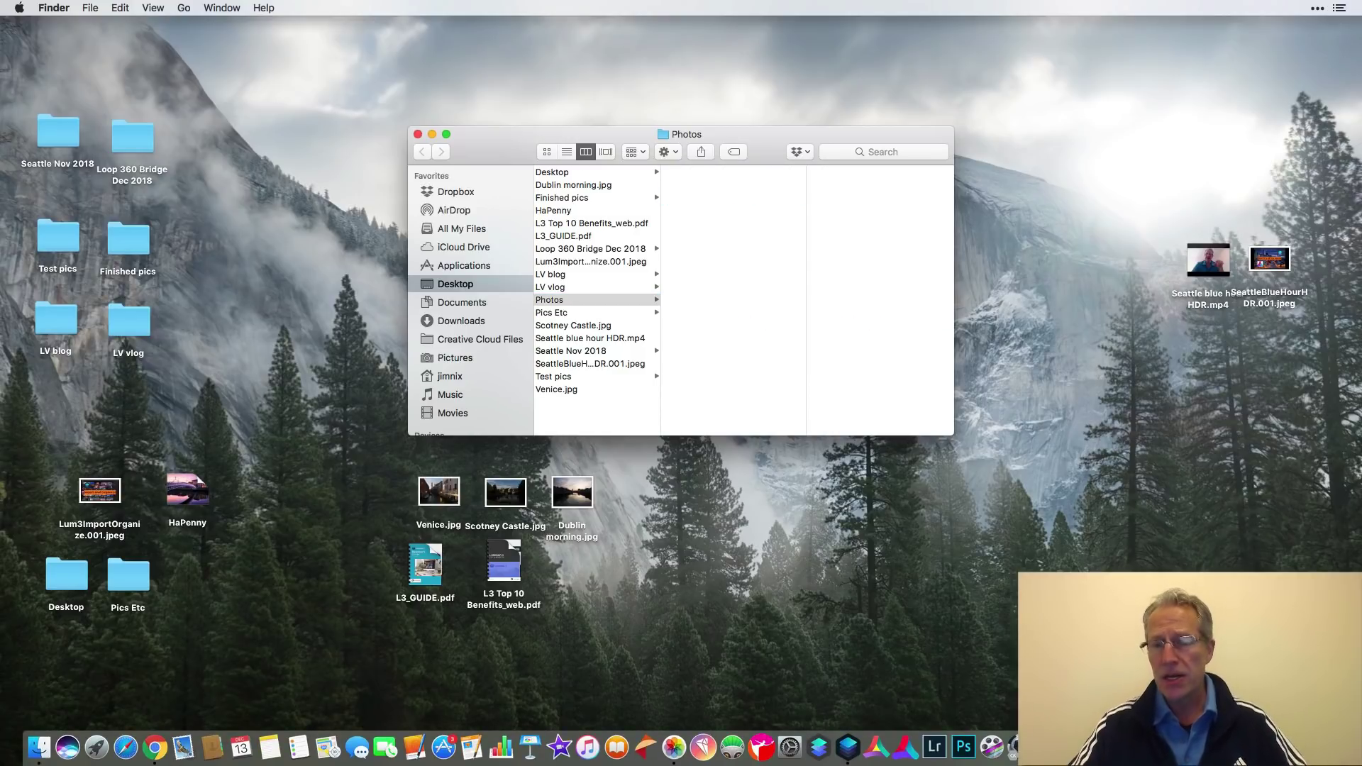
pyautogui.click(417, 135)
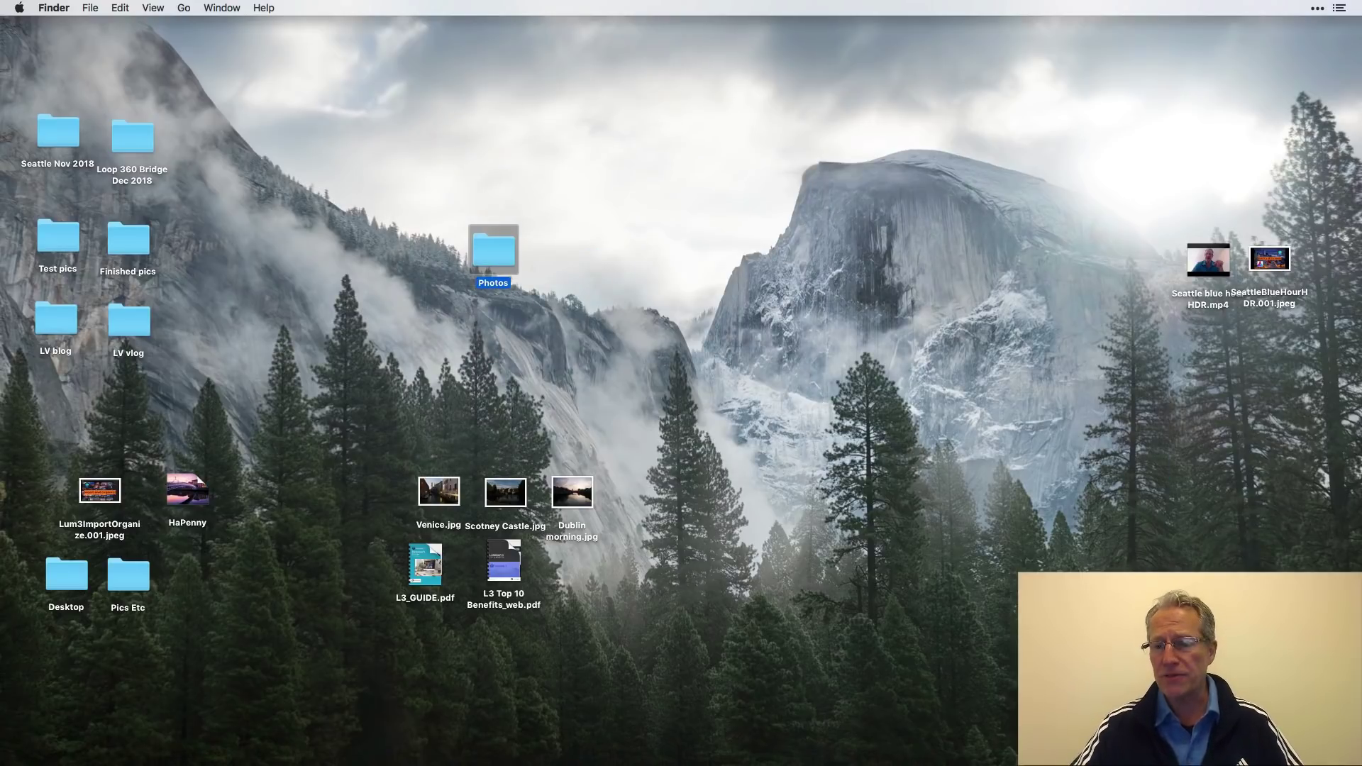
pyautogui.press('super+BackSpace')
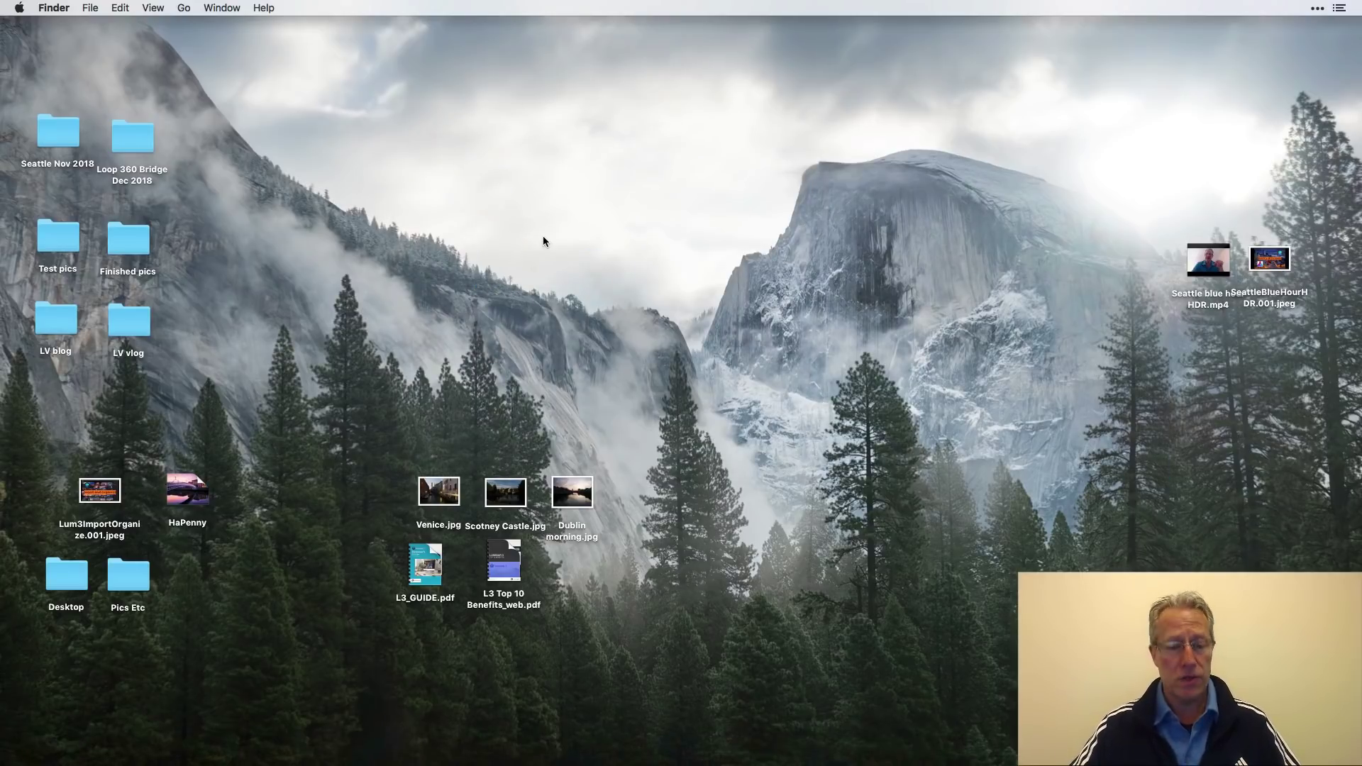
# Create a new folder named Photos on the desktop
pyautogui.rightClick(543, 236)
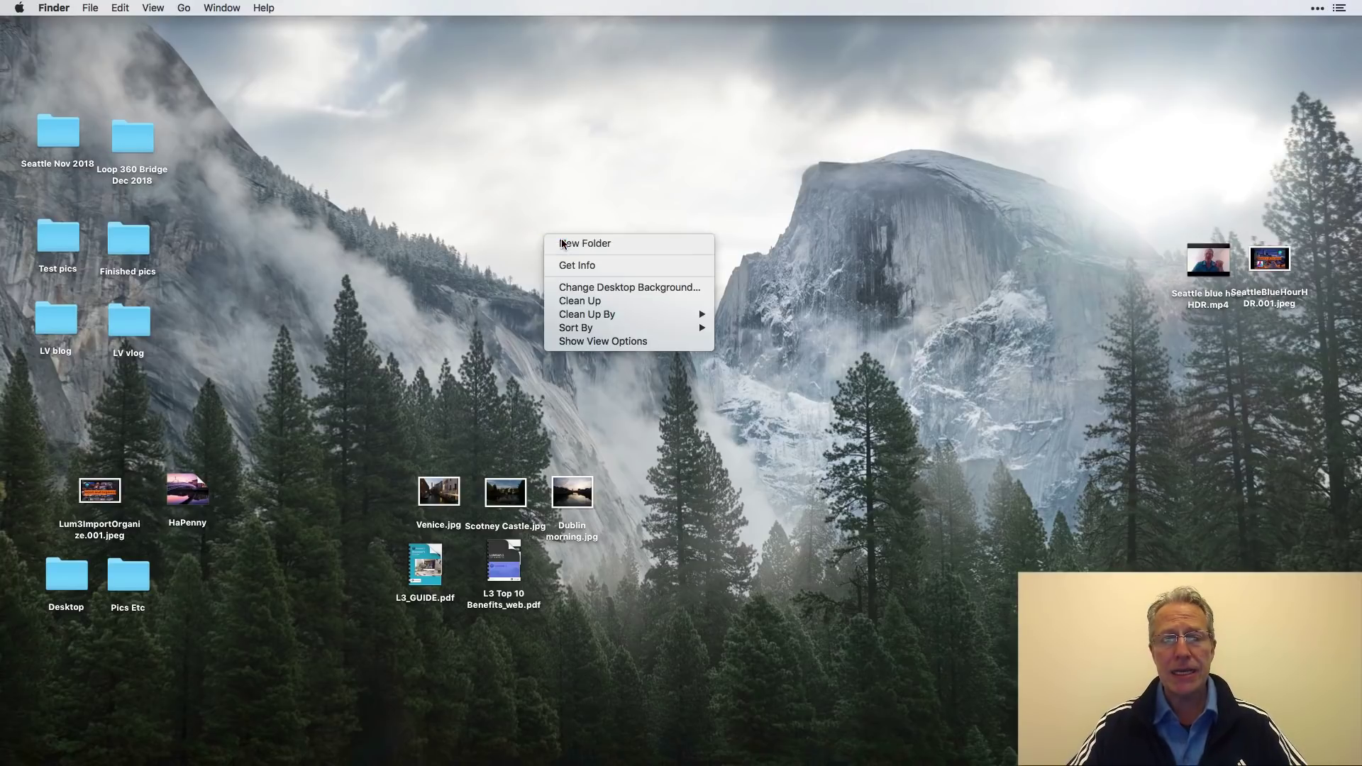
pyautogui.click(561, 239)
pyautogui.write('Photos')
pyautogui.press('Return')
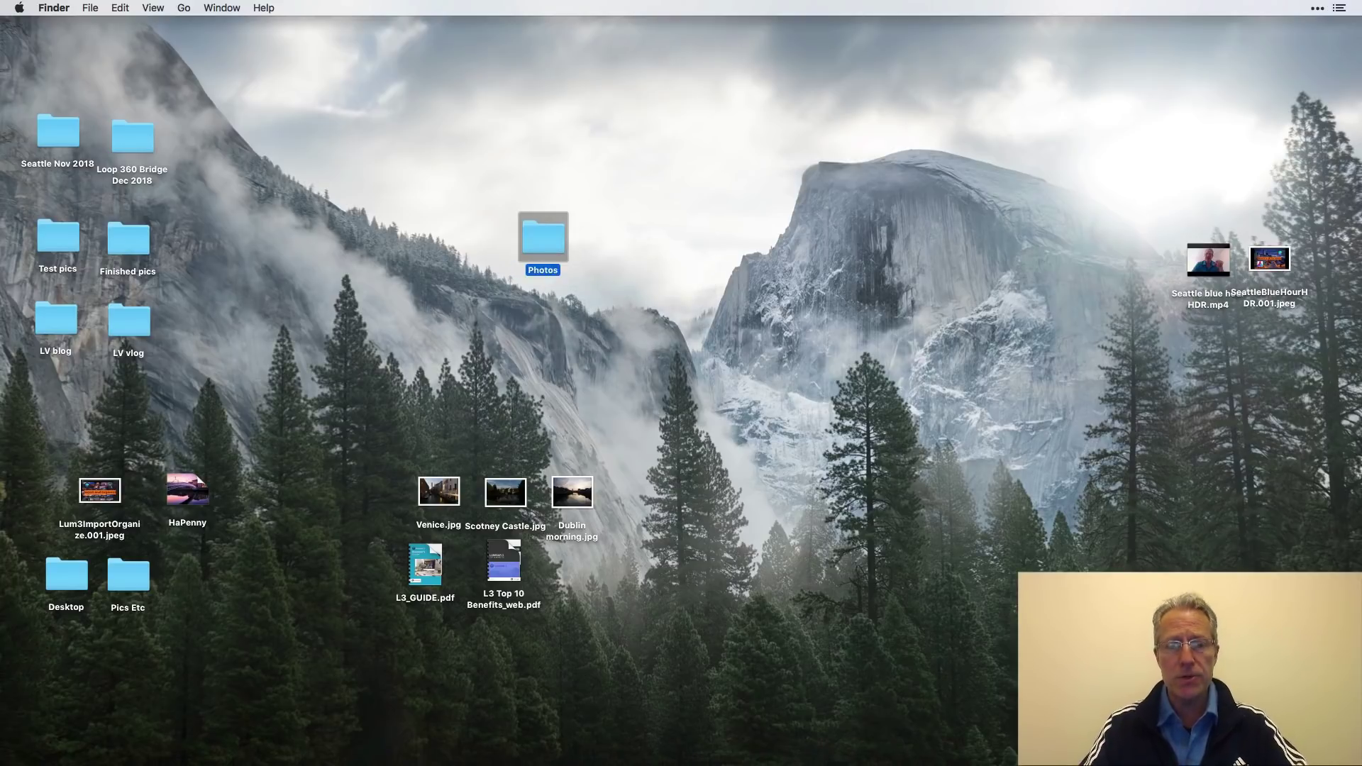
pyautogui.click(666, 344)
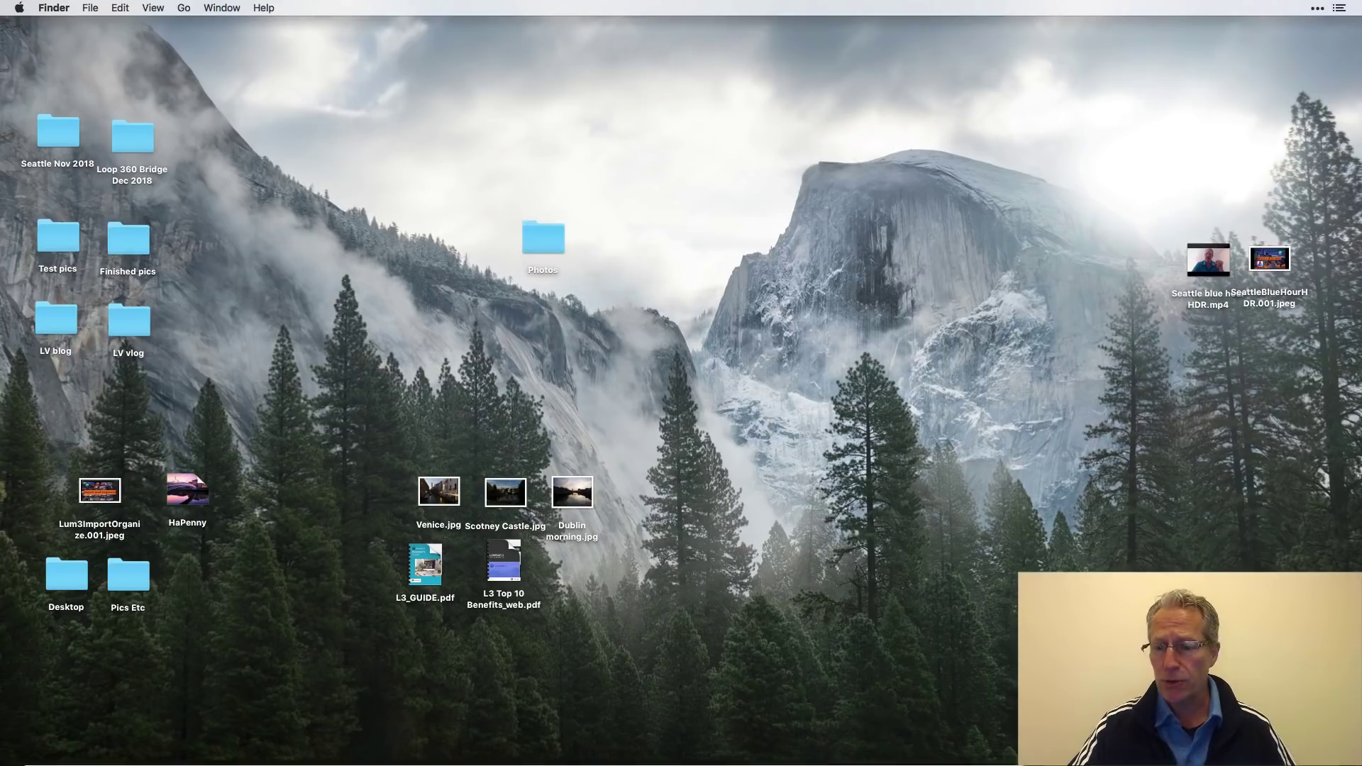
# Switch to Luminar 3 and add the desktop's Photos folder to the library folders
pyautogui.moveTo(1064, 762)
pyautogui.click(877, 747)
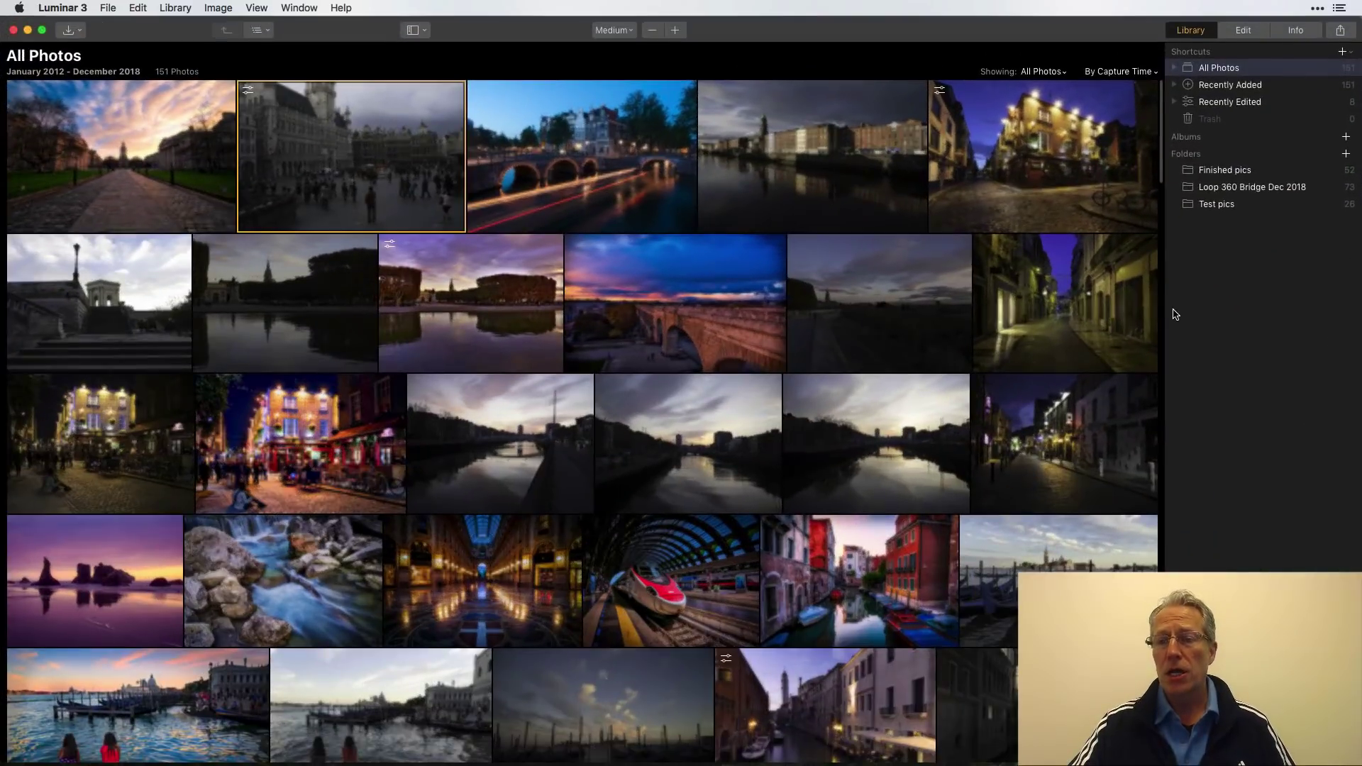
pyautogui.click(1346, 155)
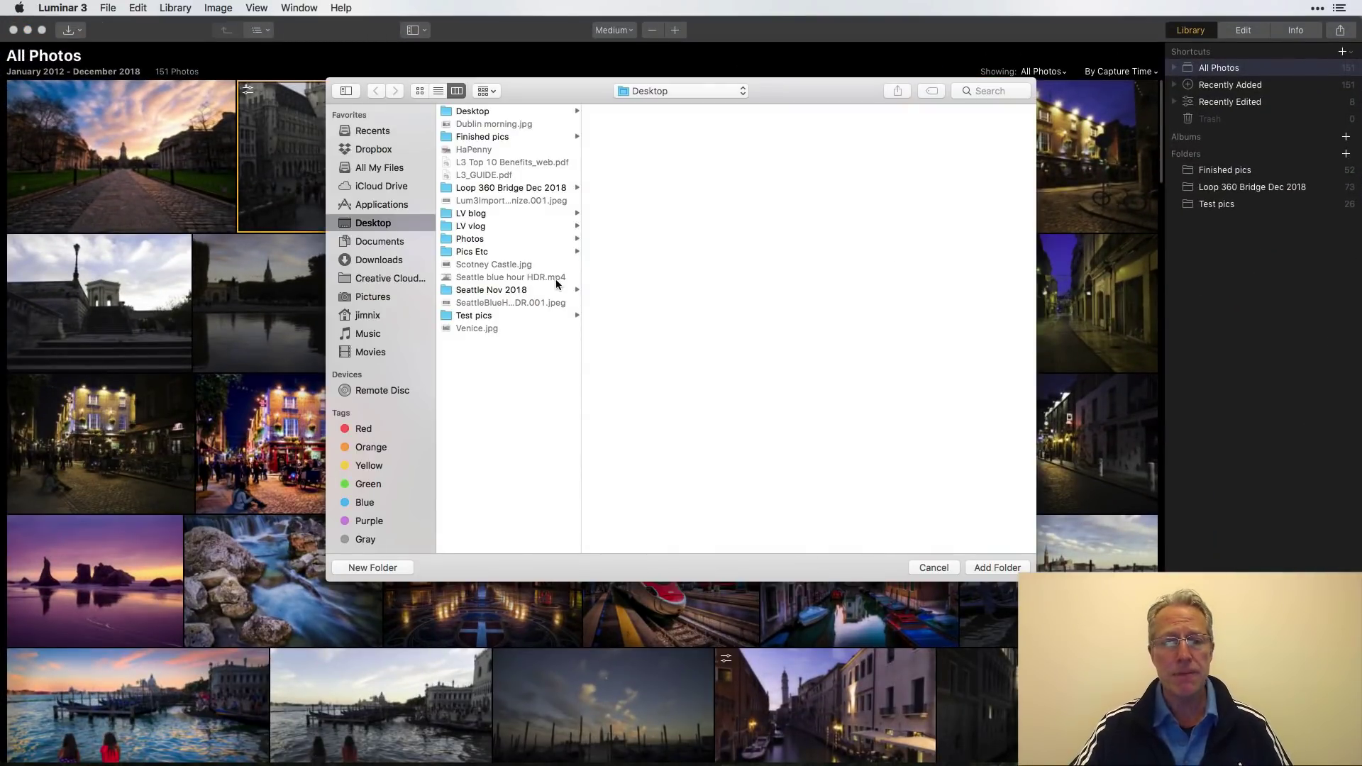
pyautogui.click(465, 240)
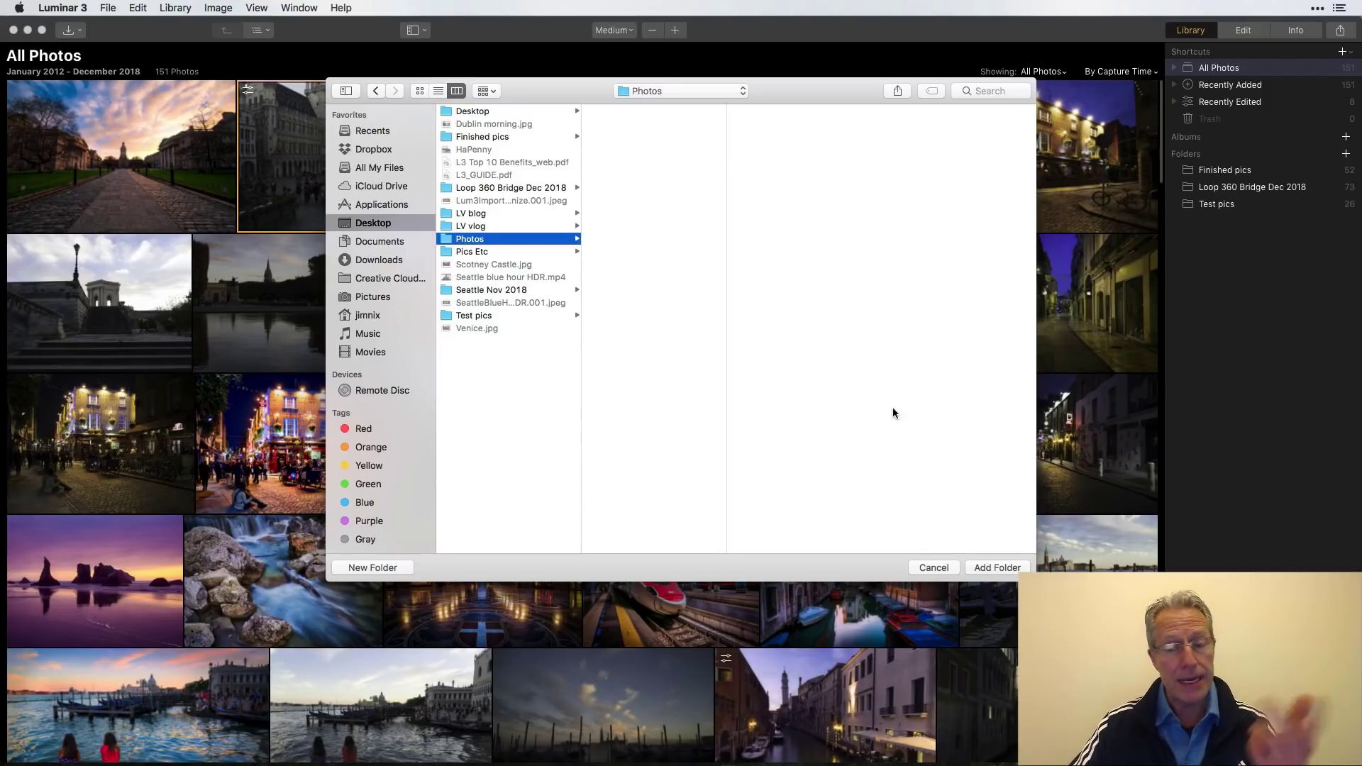
pyautogui.click(1000, 568)
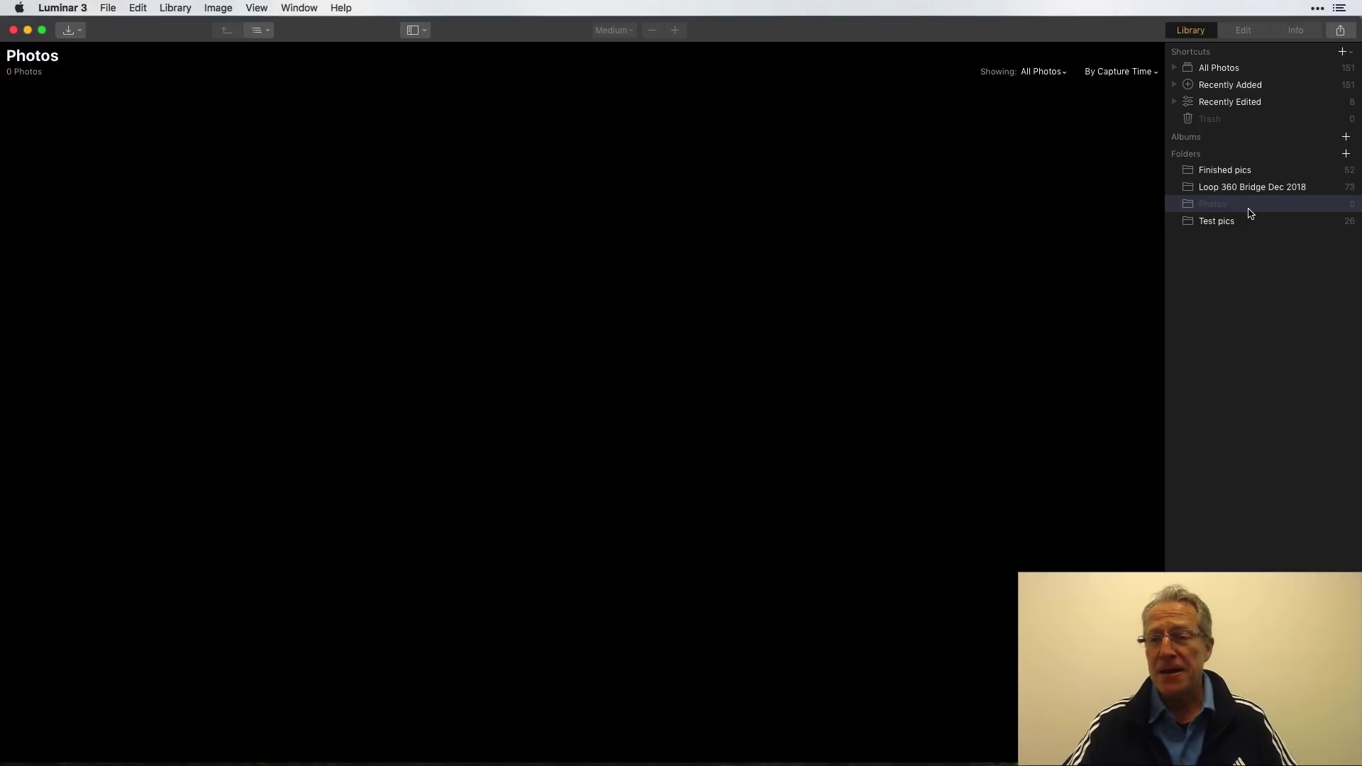
# Switch to the Photos app to view its albums, and return to Luminar 3
pyautogui.press('super+Tab')
pyautogui.press('super+Tab')
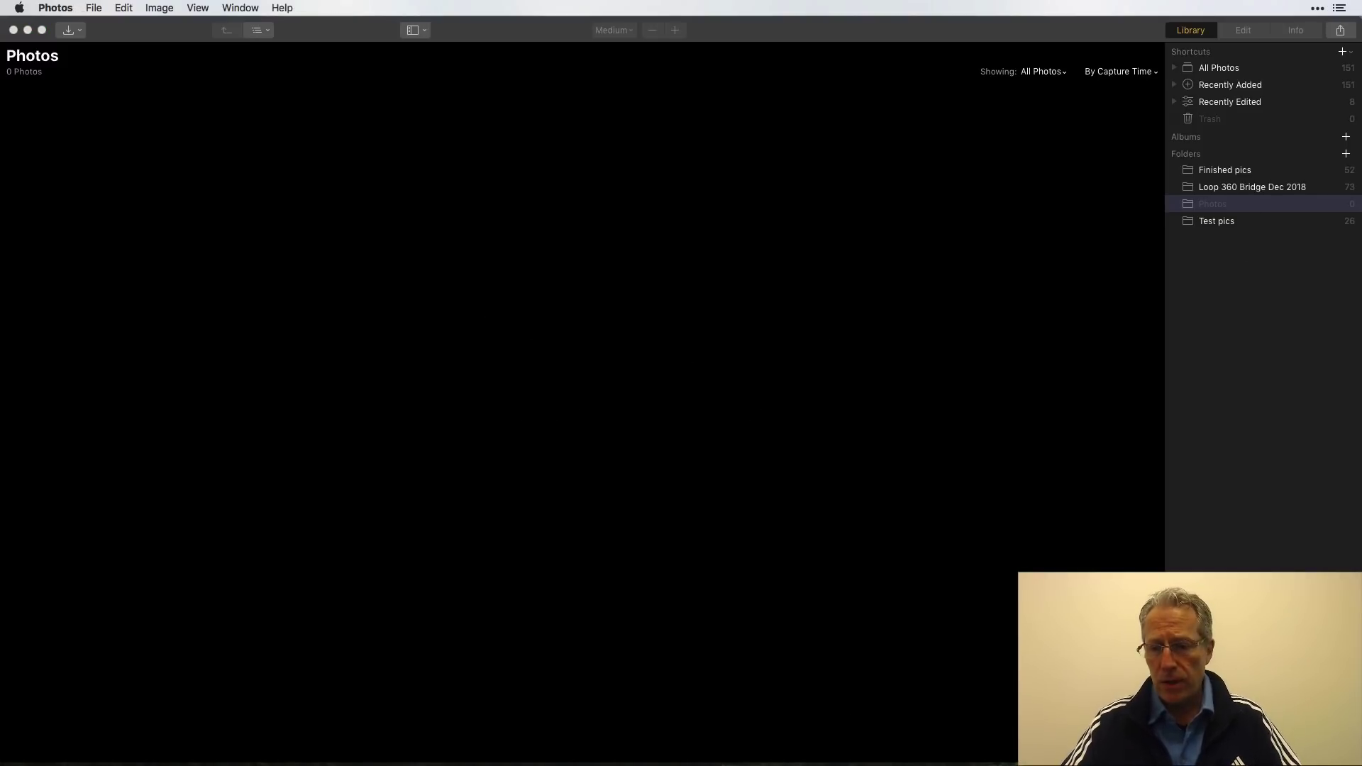
pyautogui.click(689, 746)
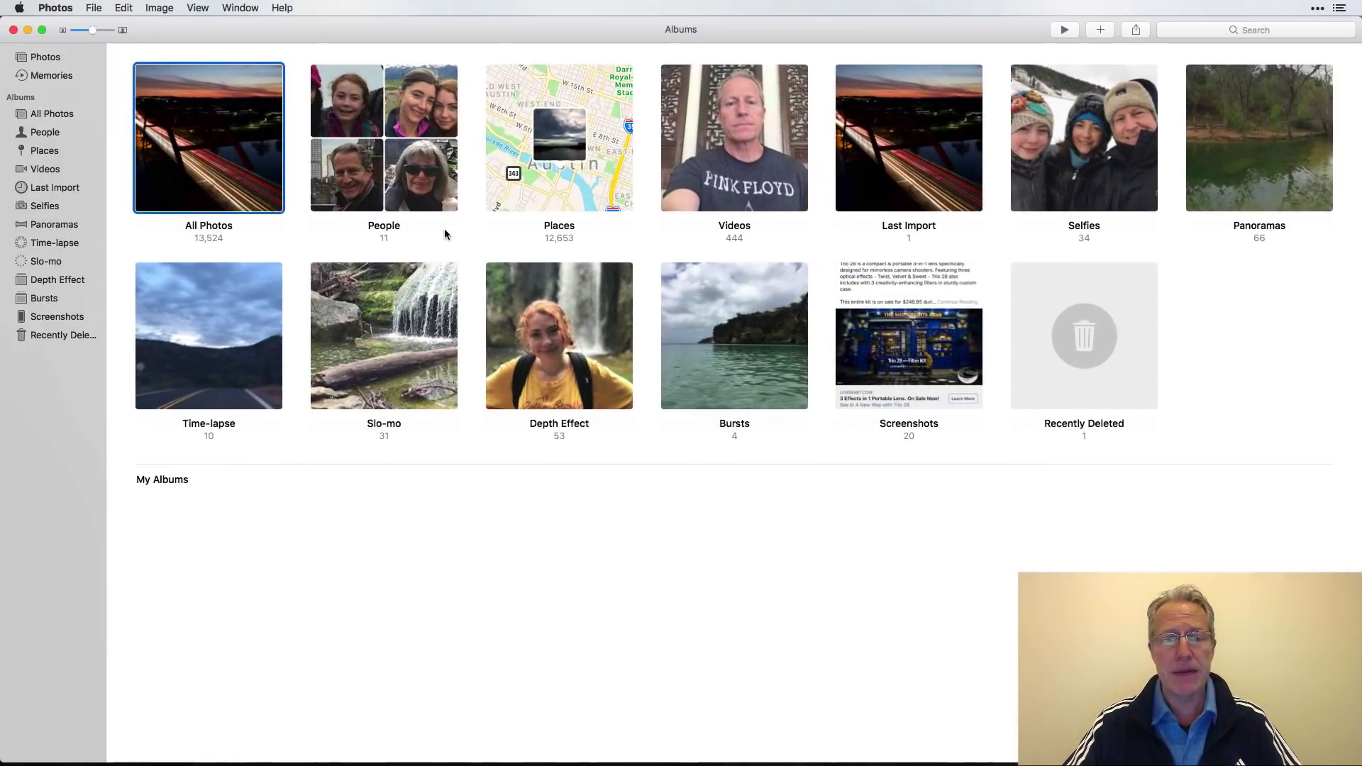
pyautogui.click(200, 140)
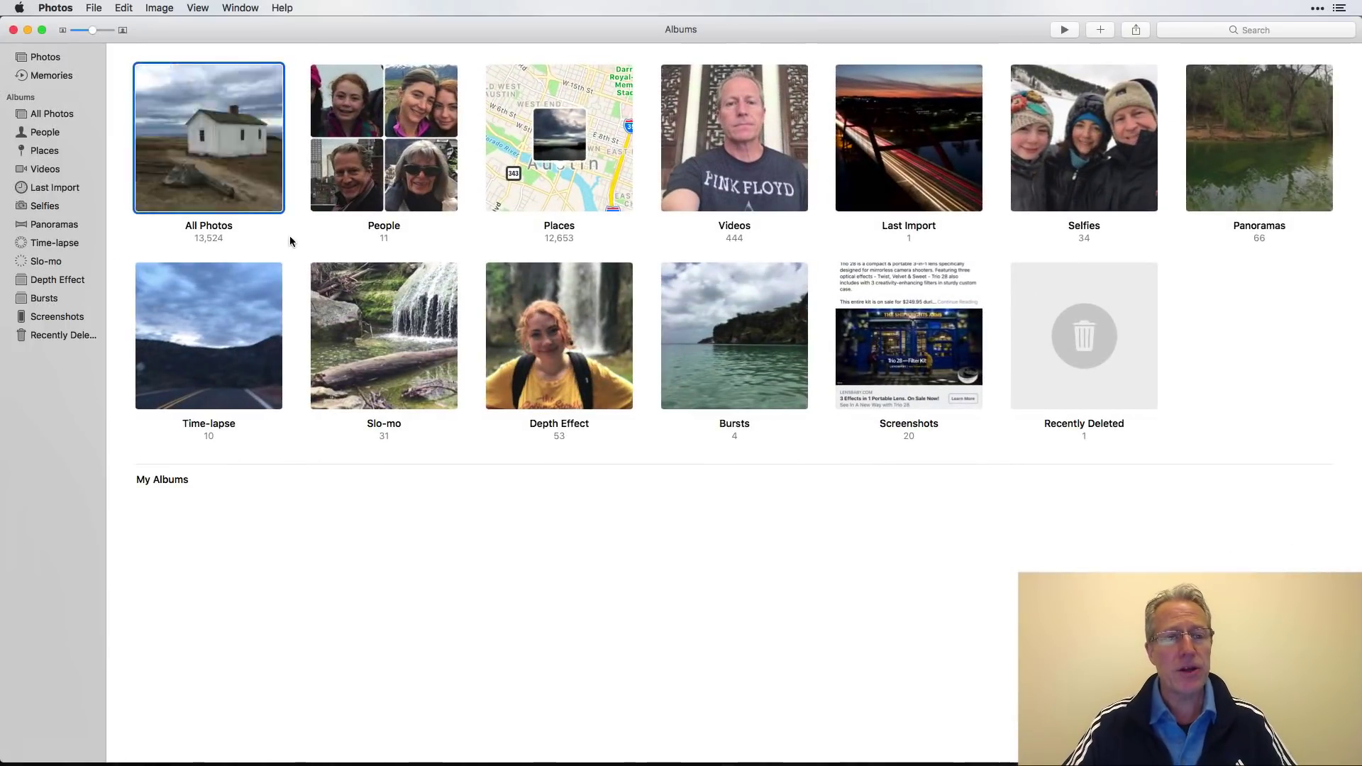
pyautogui.press('super+Tab')
pyautogui.press('super+Tab')
pyautogui.press('super+shift+Tab')
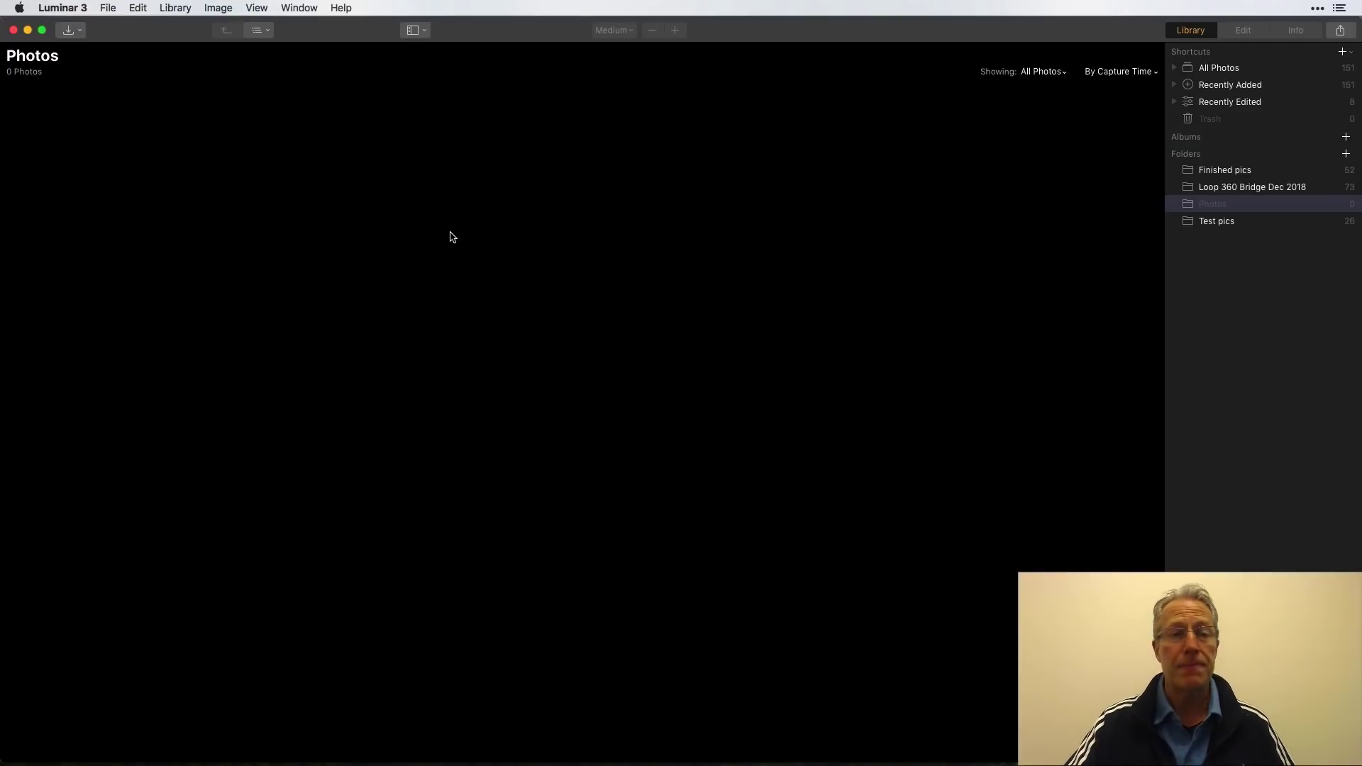
# Start an image import, look into the Pictures folder, and choose the Photos media library as the source
pyautogui.click(108, 8)
pyautogui.moveTo(136, 9)
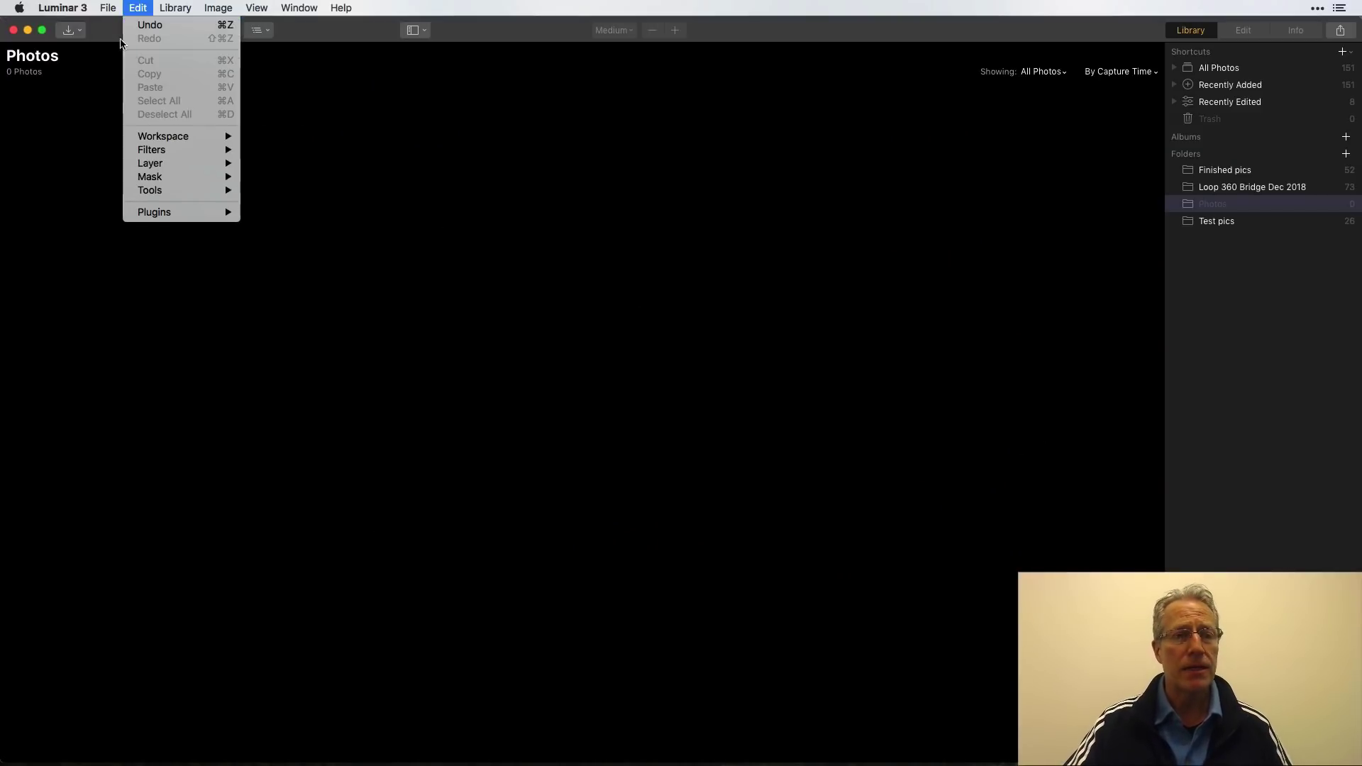
pyautogui.click(109, 46)
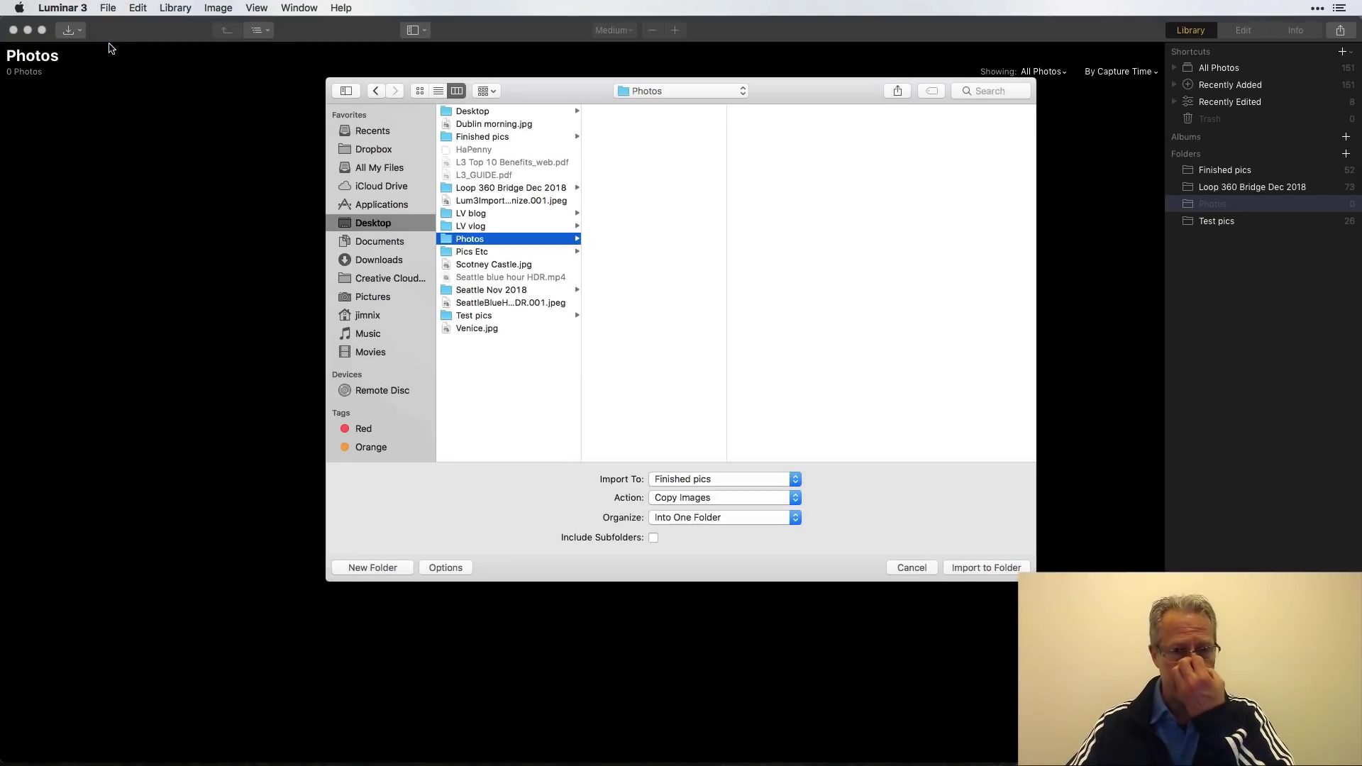
pyautogui.scroll(-3, 400, 324)
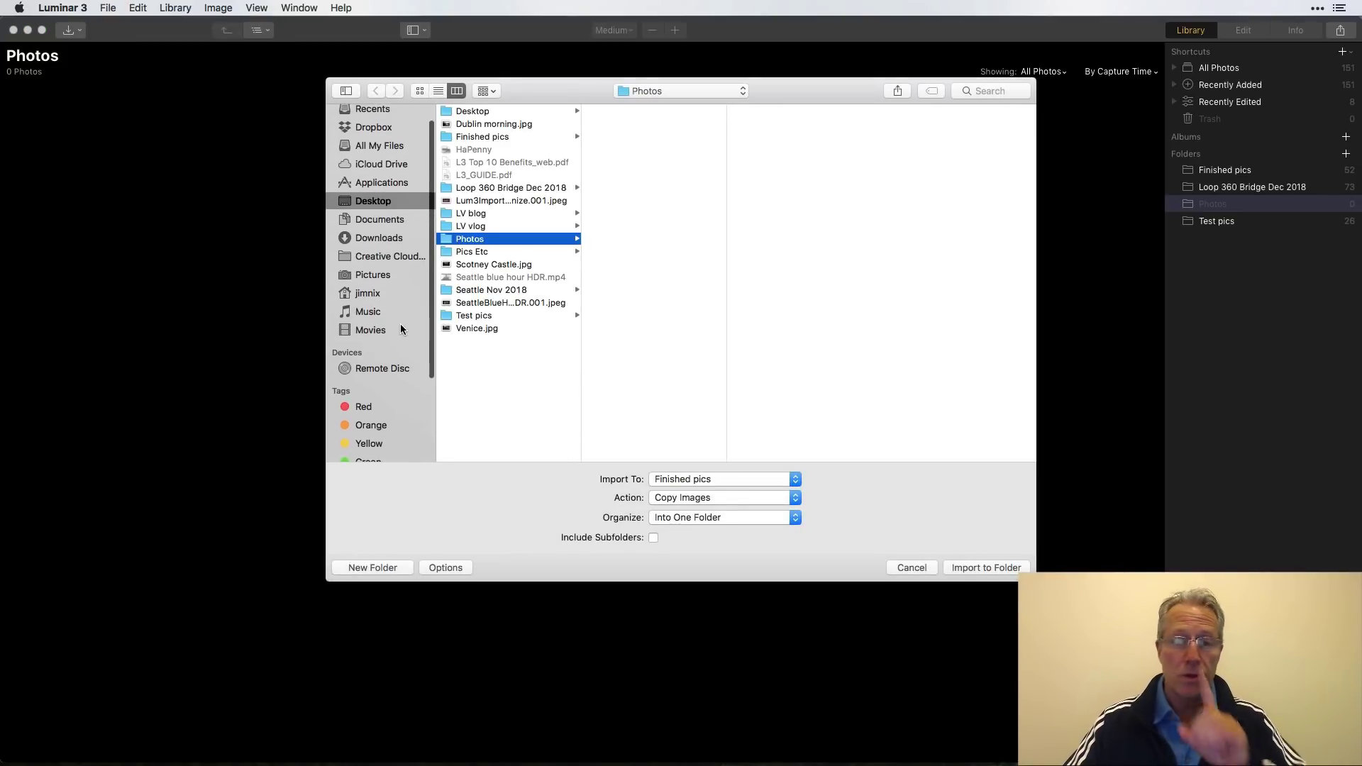
pyautogui.click(372, 250)
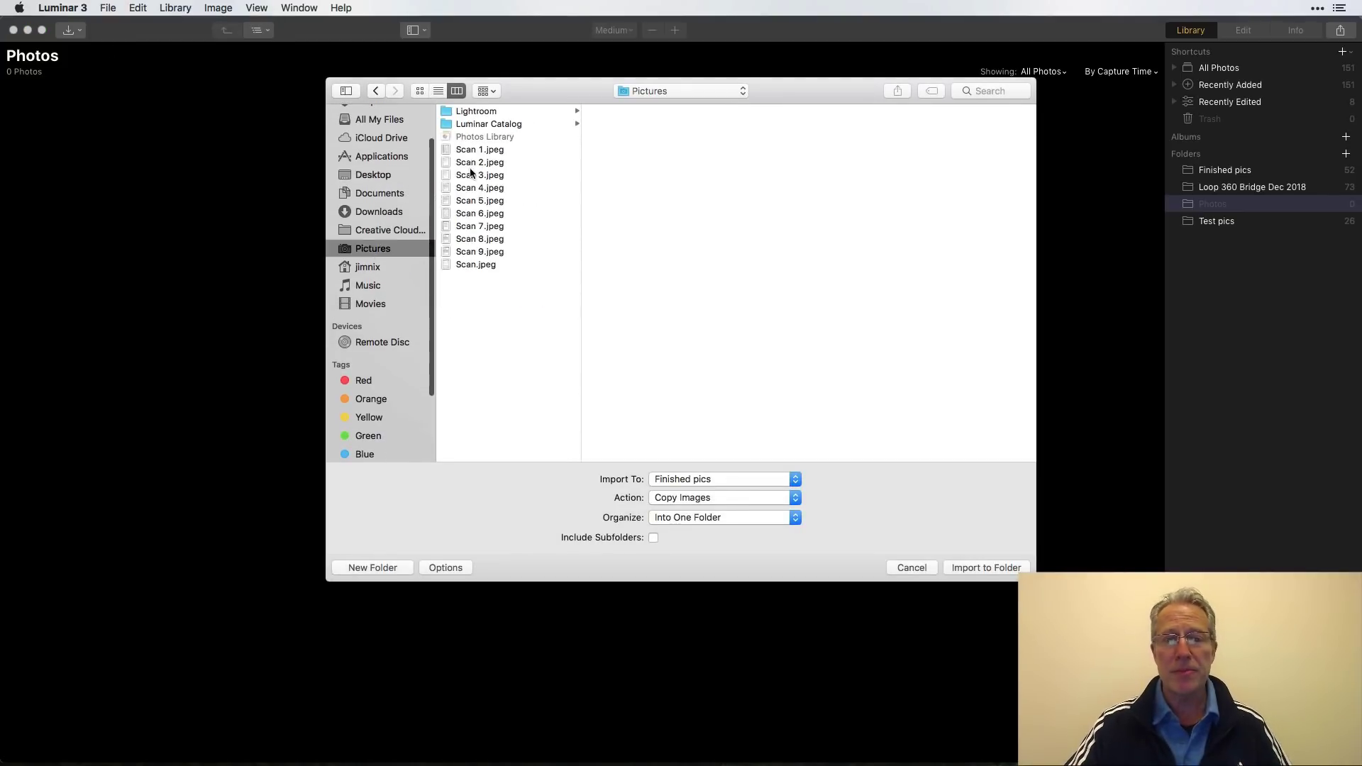
pyautogui.scroll(-5, 385, 369)
pyautogui.scroll(-2, 384, 374)
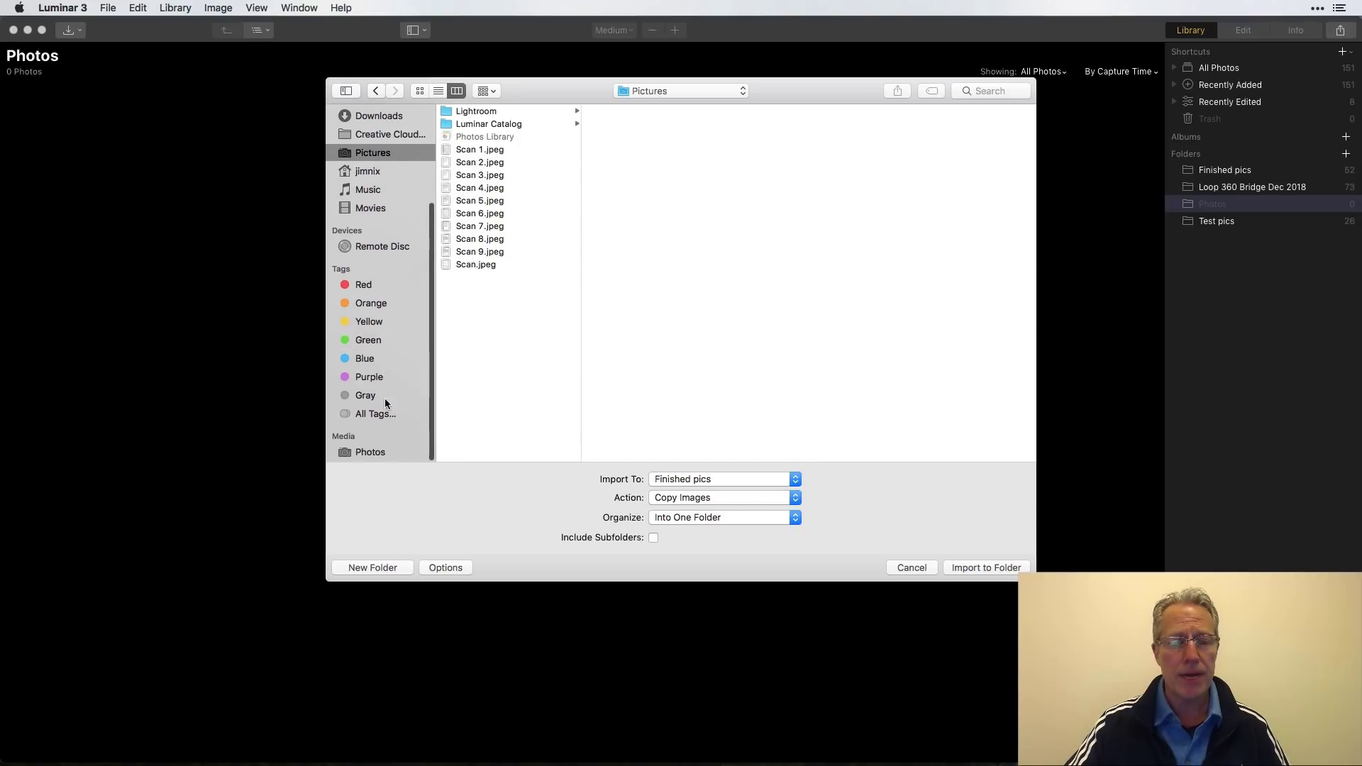
pyautogui.click(386, 453)
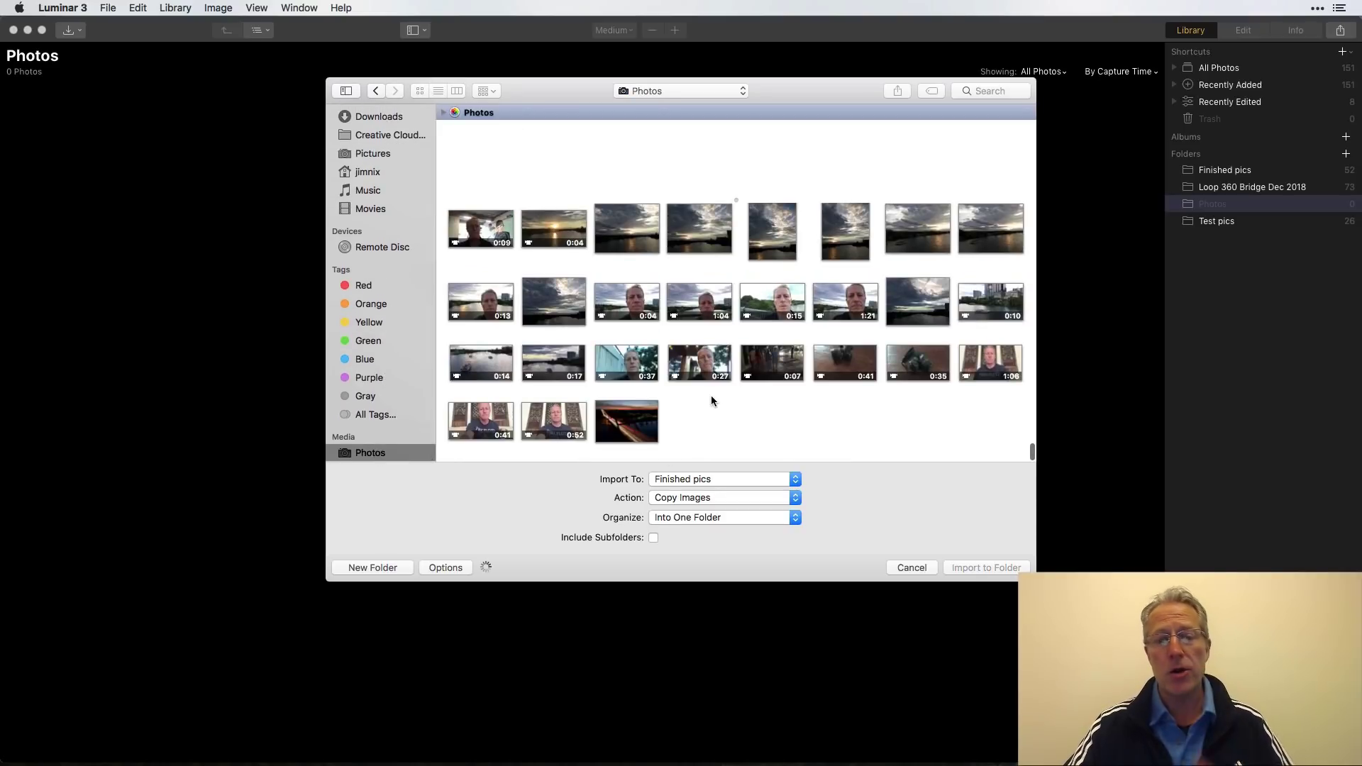
# Browse the Photos library thumbnails for images to import, trying out single pictures such as the dog photos
pyautogui.scroll(5, 712, 397)
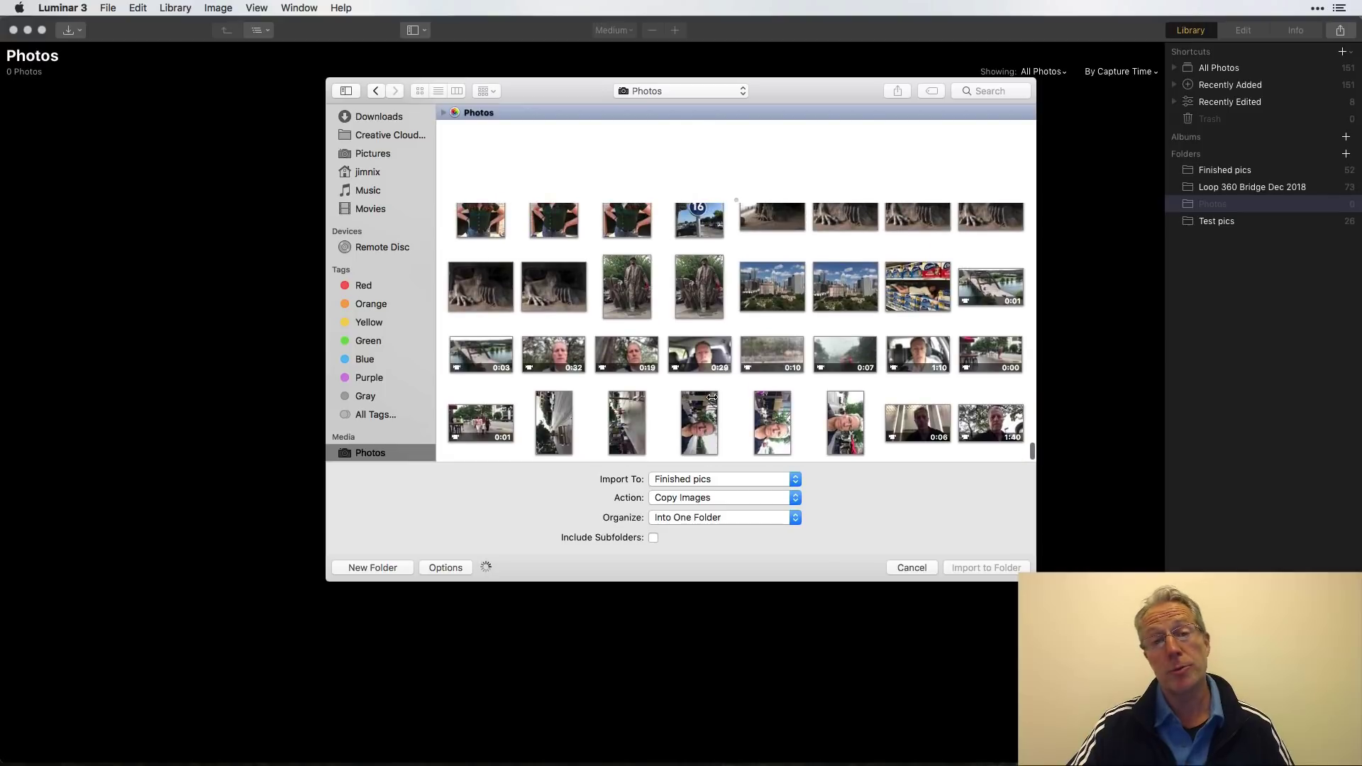
pyautogui.scroll(5, 712, 397)
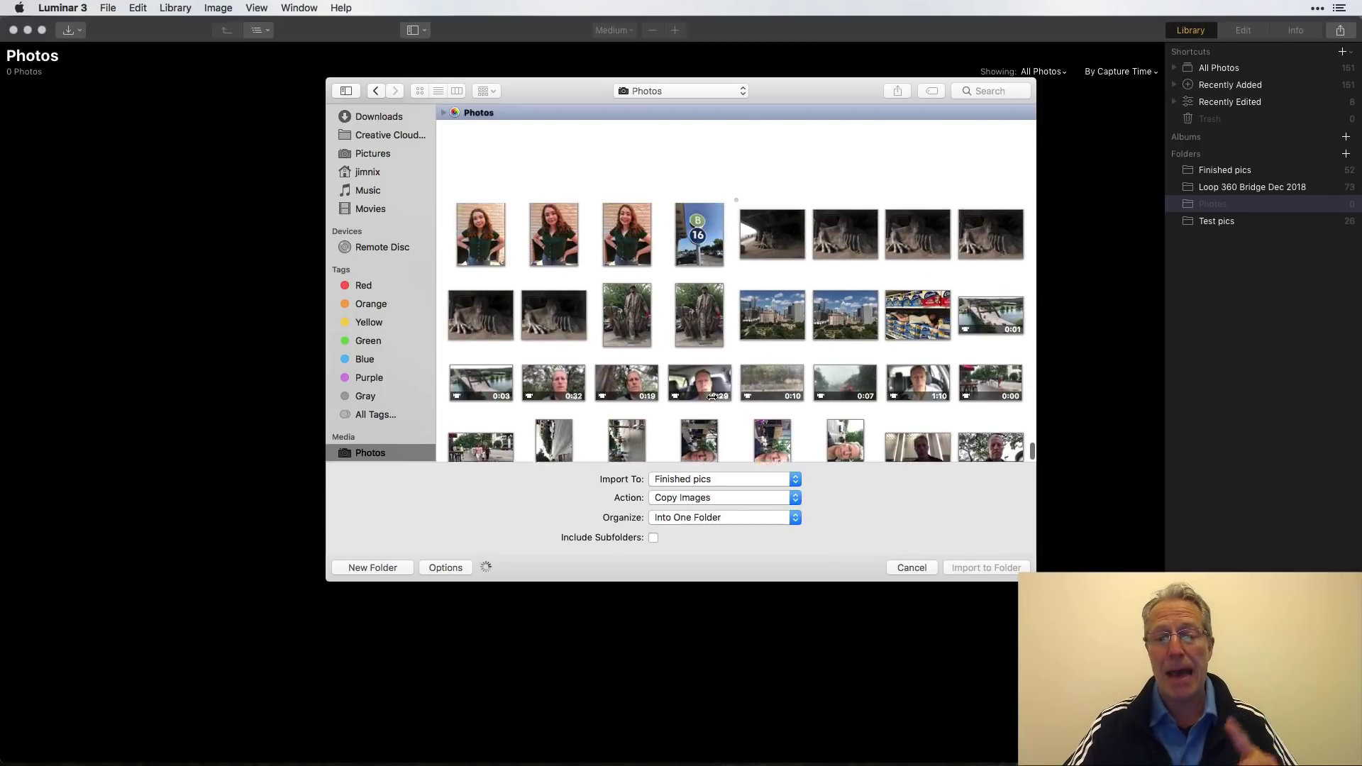
pyautogui.scroll(-2, 711, 397)
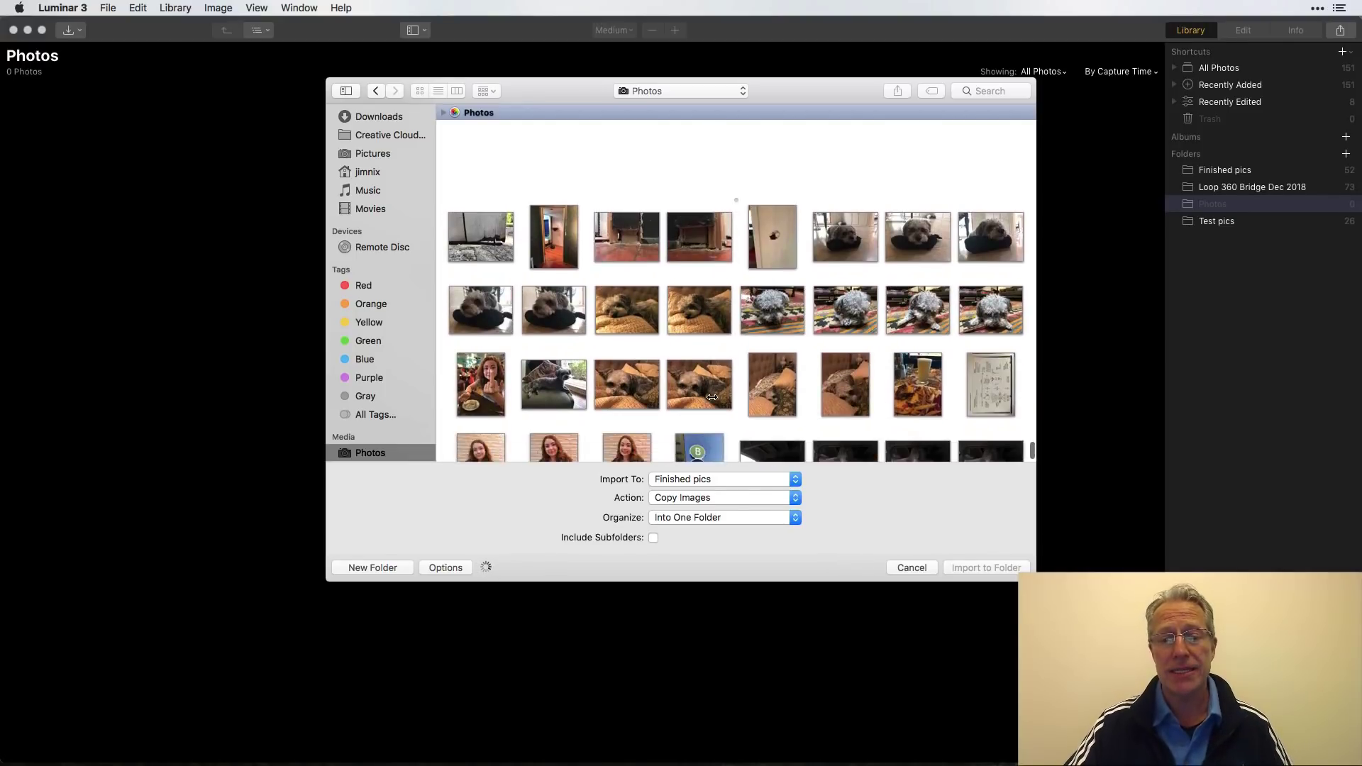
pyautogui.click(700, 383)
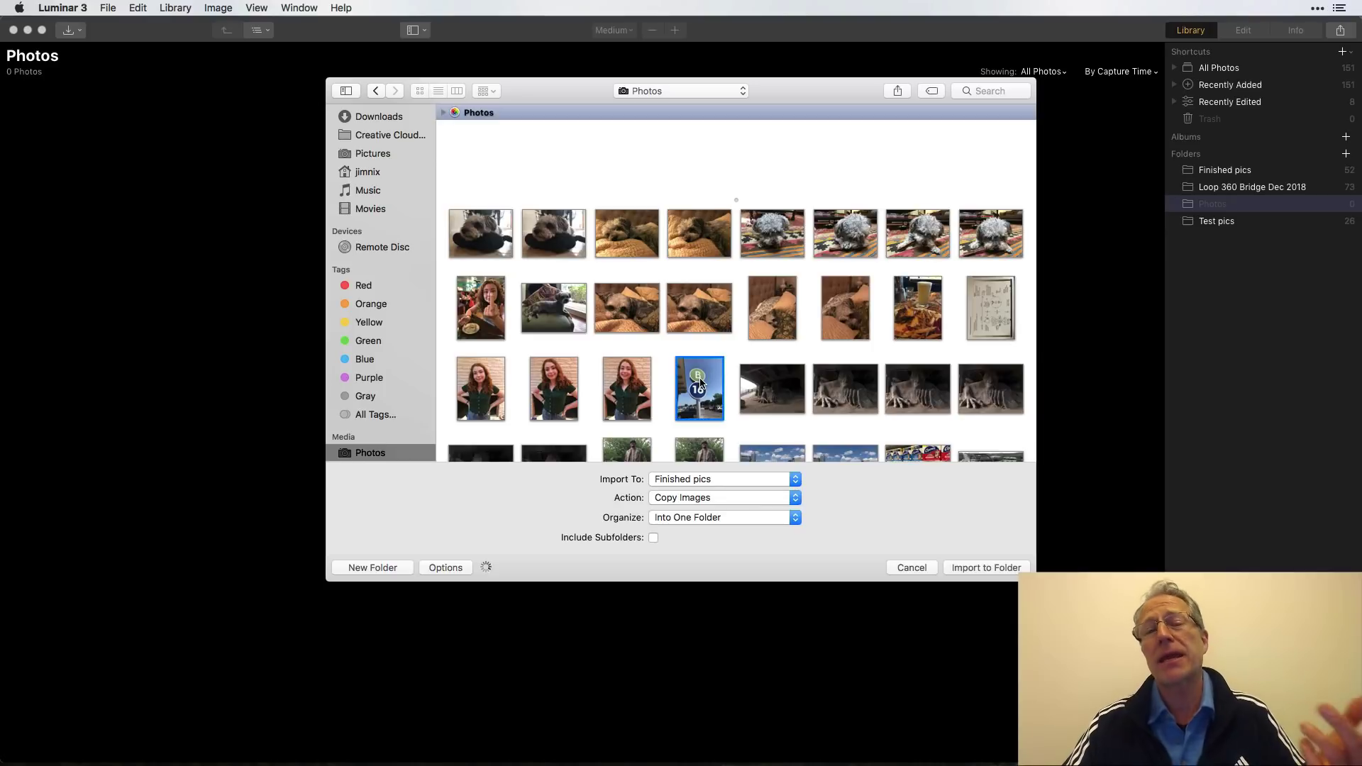
pyautogui.scroll(2, 725, 355)
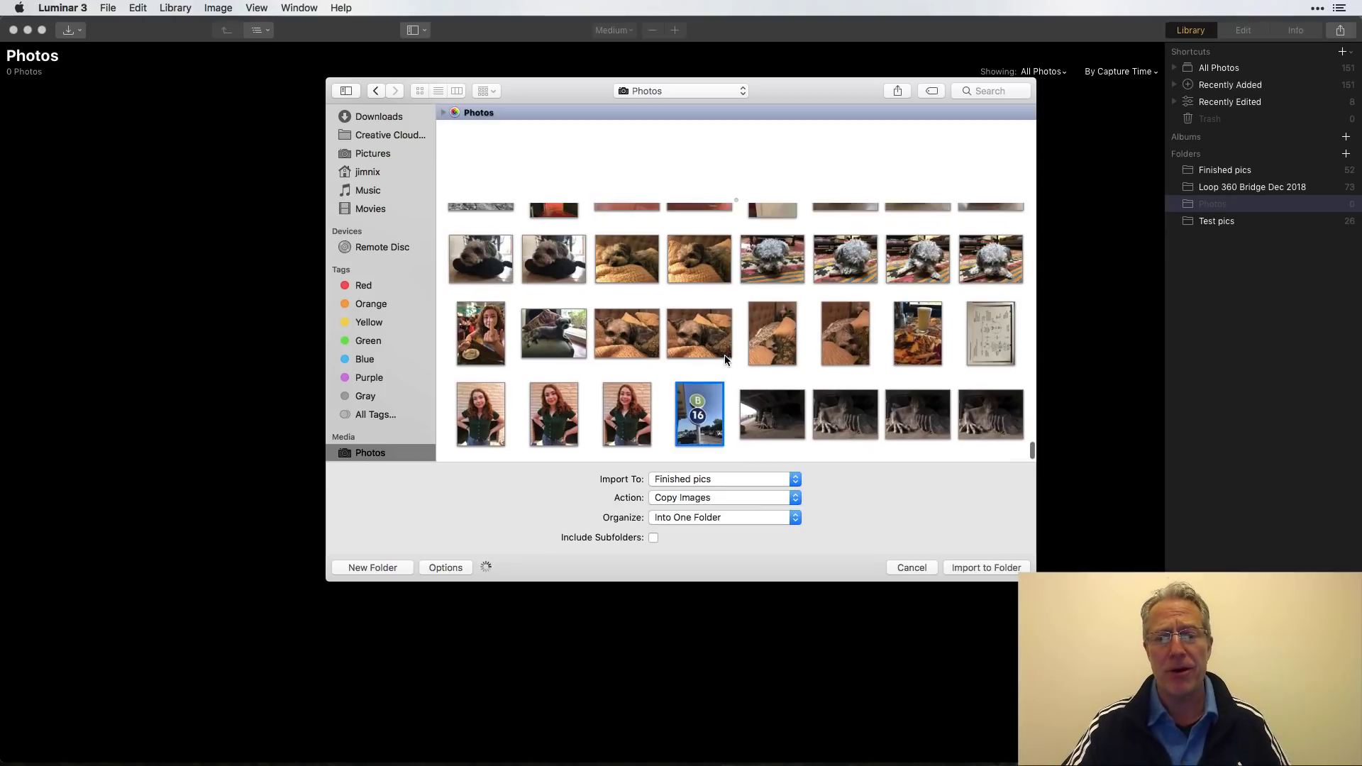
pyautogui.click(779, 318)
pyautogui.scroll(1, 780, 317)
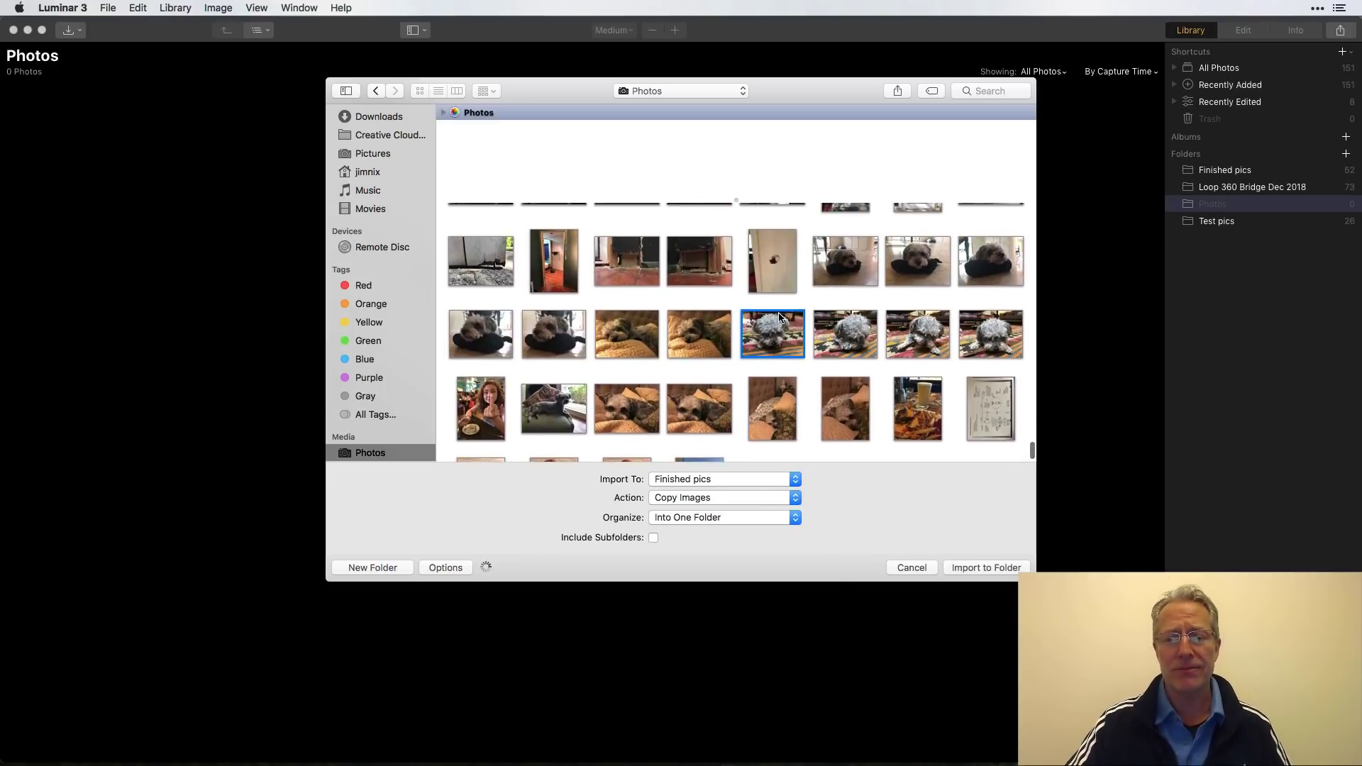
pyautogui.click(721, 425)
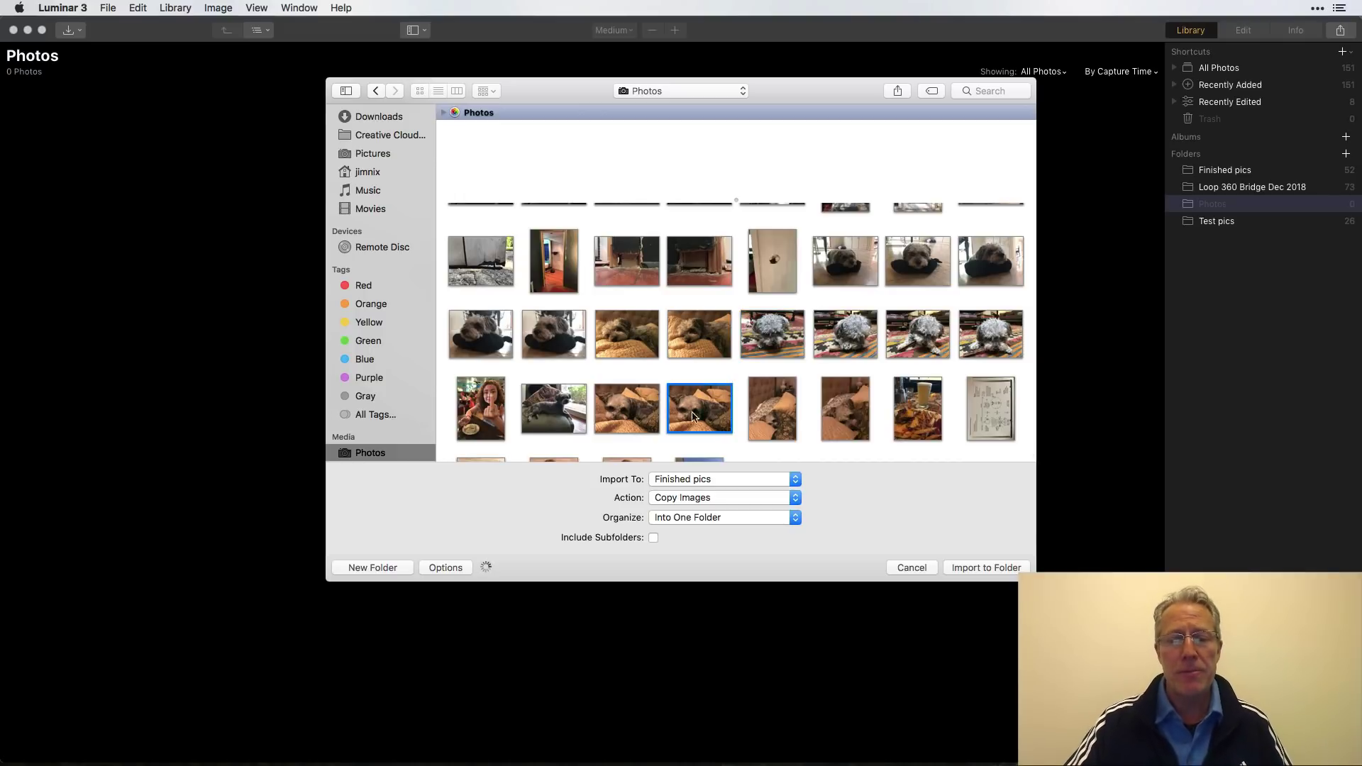
# Select the middle beer glass photo and the gray mural portrait for import, and set the import destination to the Photos folder
pyautogui.scroll(10, 594, 355)
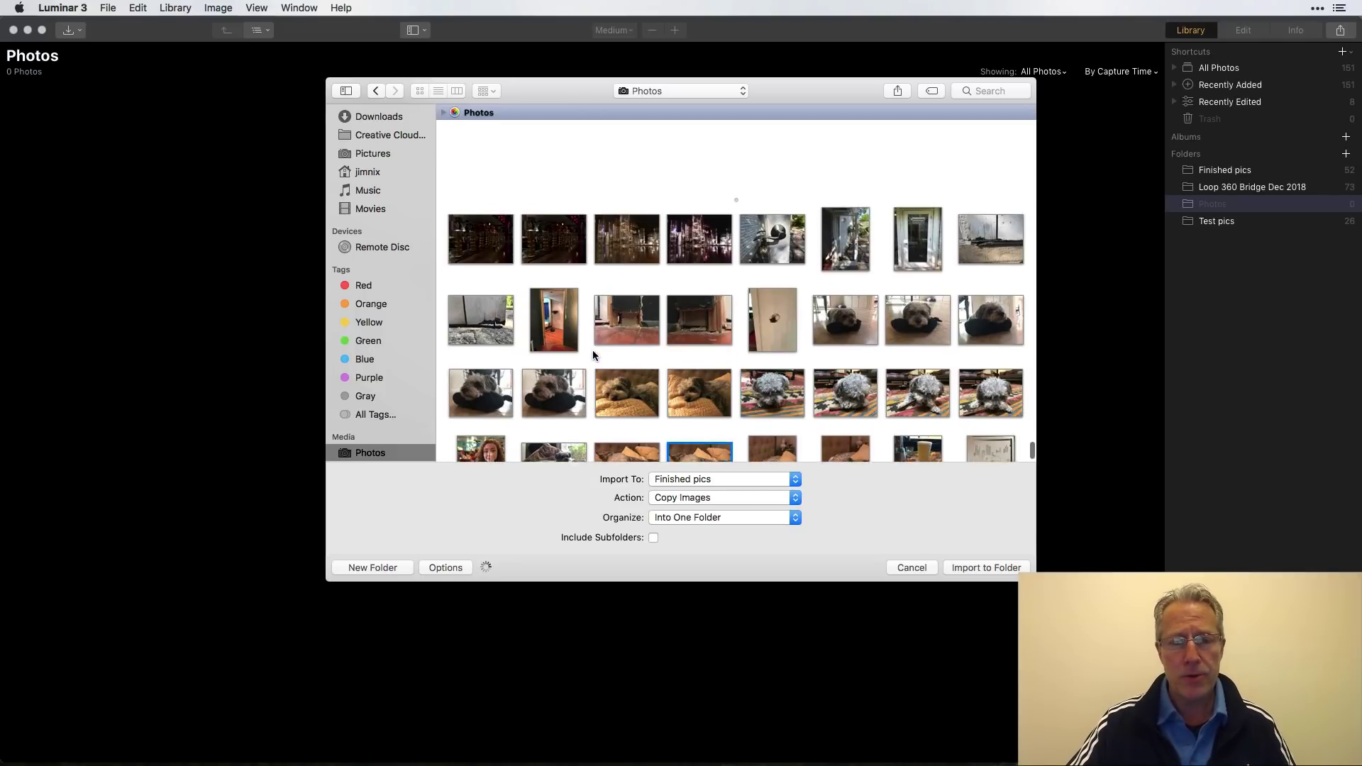
pyautogui.scroll(1, 593, 354)
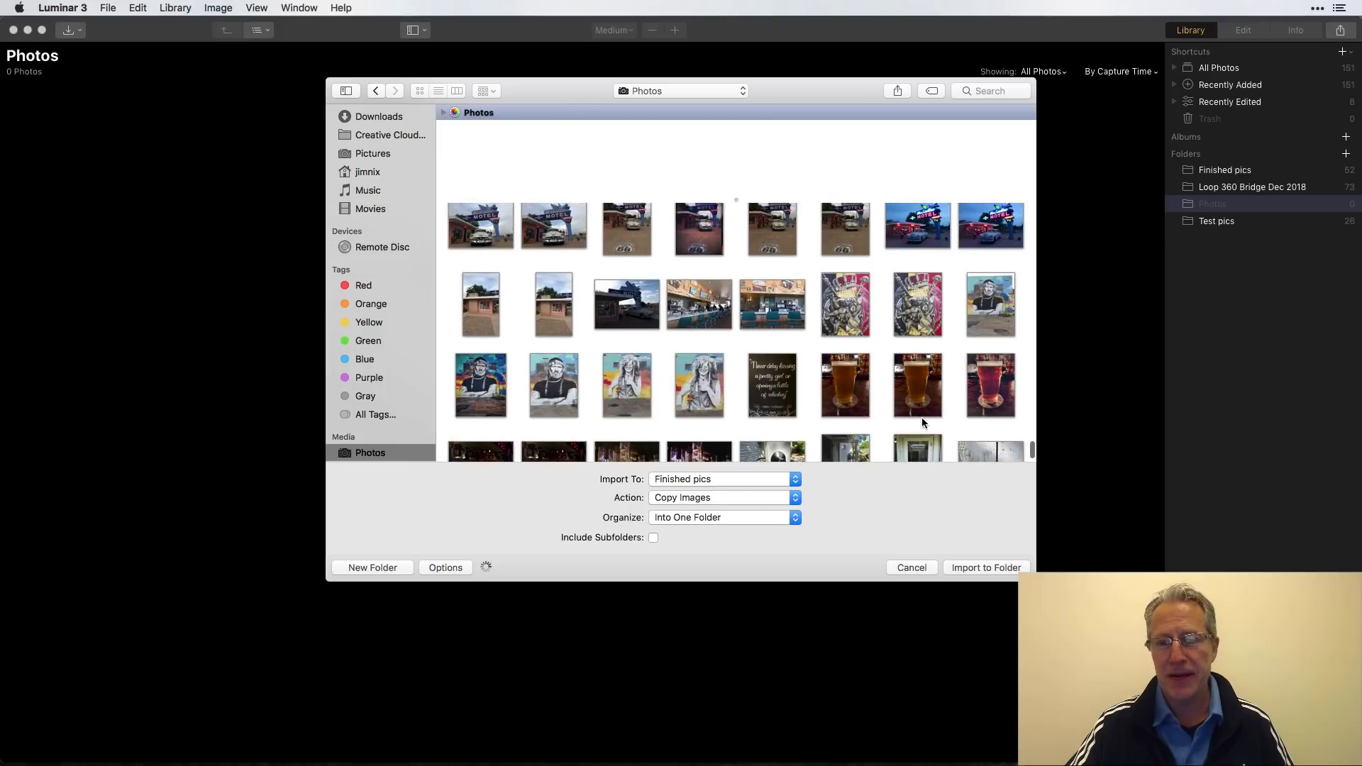
pyautogui.click(905, 406)
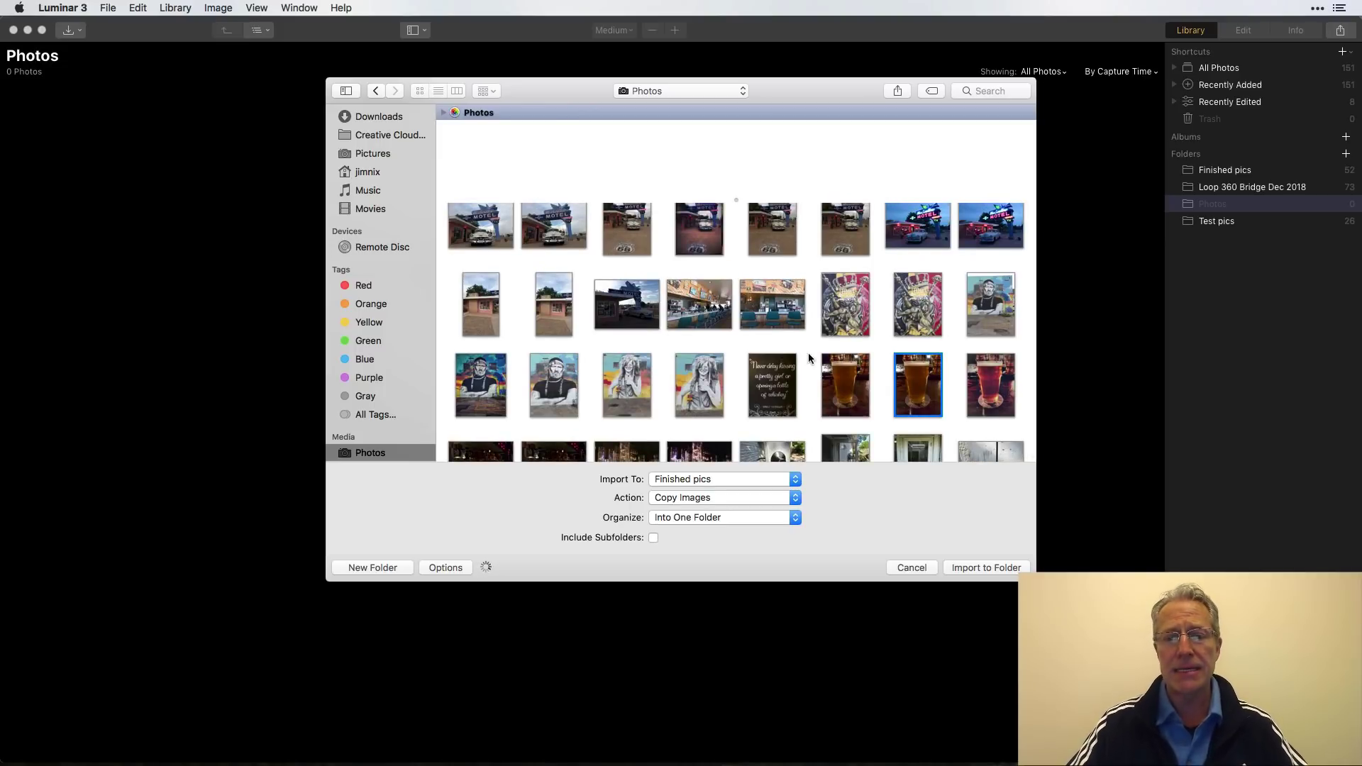
pyautogui.scroll(2, 801, 357)
pyautogui.keyDown('super'); pyautogui.click(566, 424); pyautogui.keyUp('super')
pyautogui.click(742, 478)
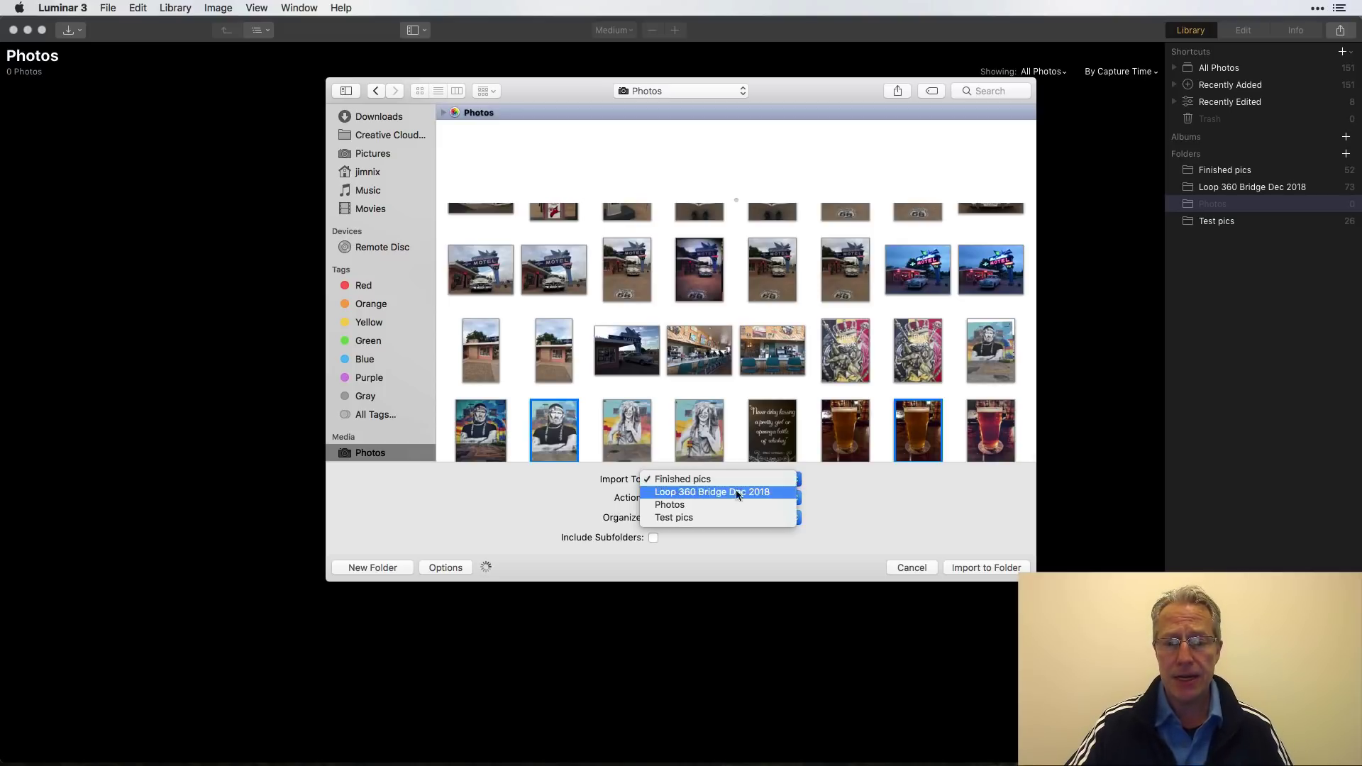
pyautogui.click(725, 504)
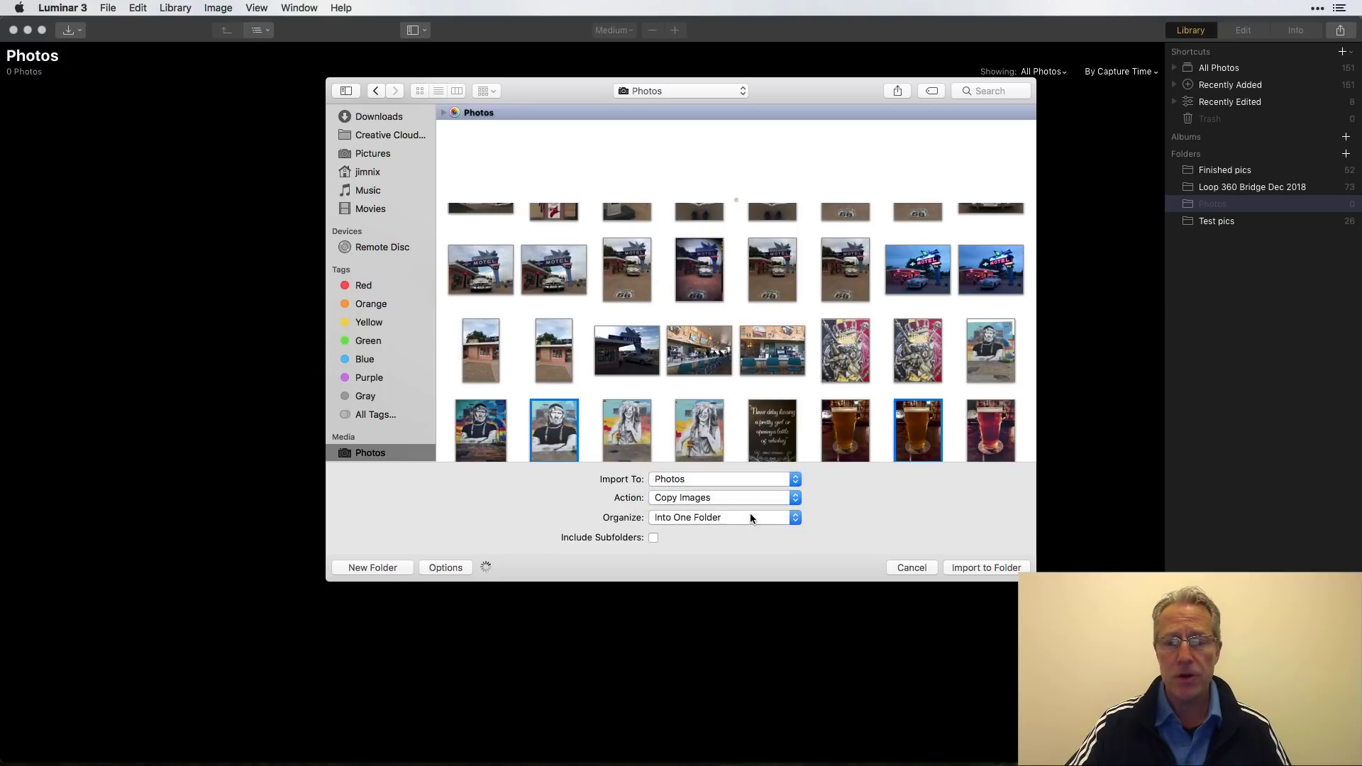
# Import the selected pictures into the Photos folder and look through All Photos for them
pyautogui.click(977, 571)
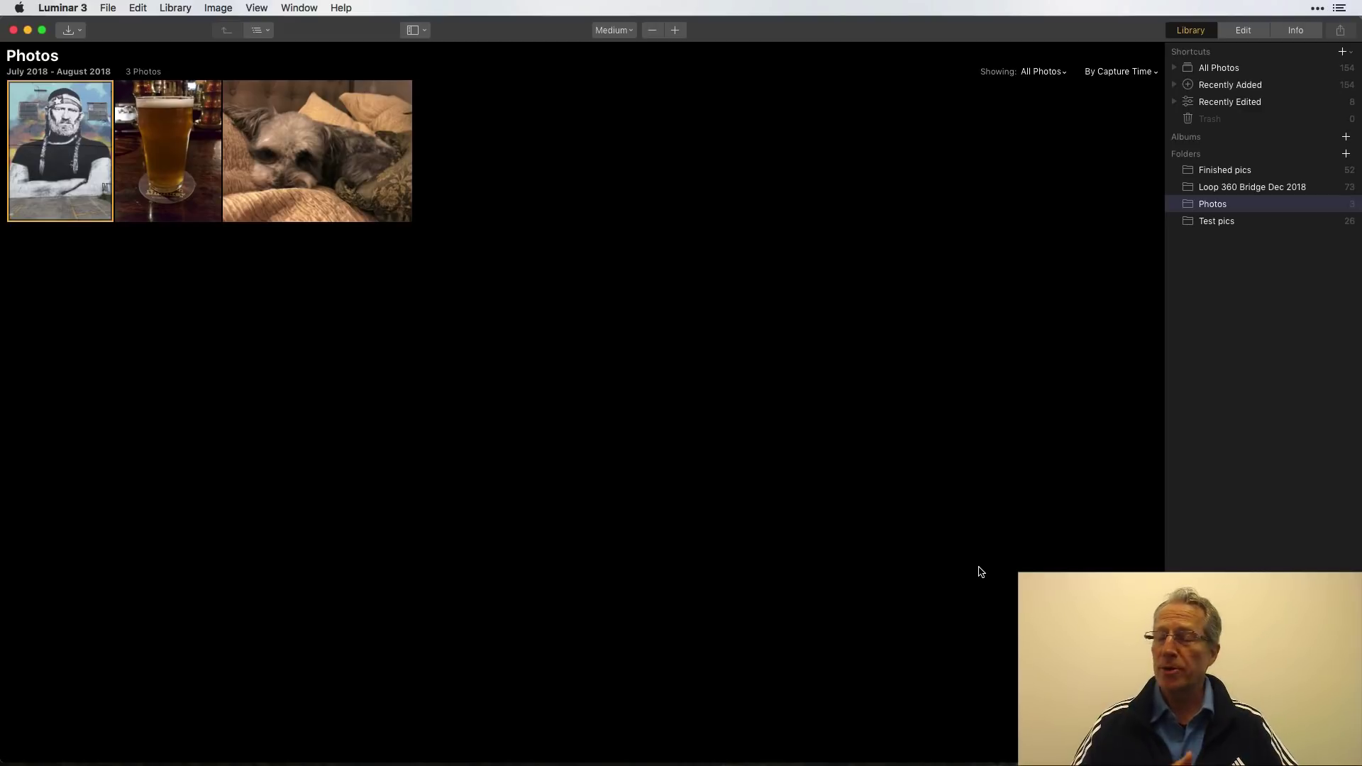
pyautogui.click(1217, 67)
pyautogui.scroll(-10, 416, 508)
pyautogui.scroll(8, 416, 508)
pyautogui.scroll(2, 416, 507)
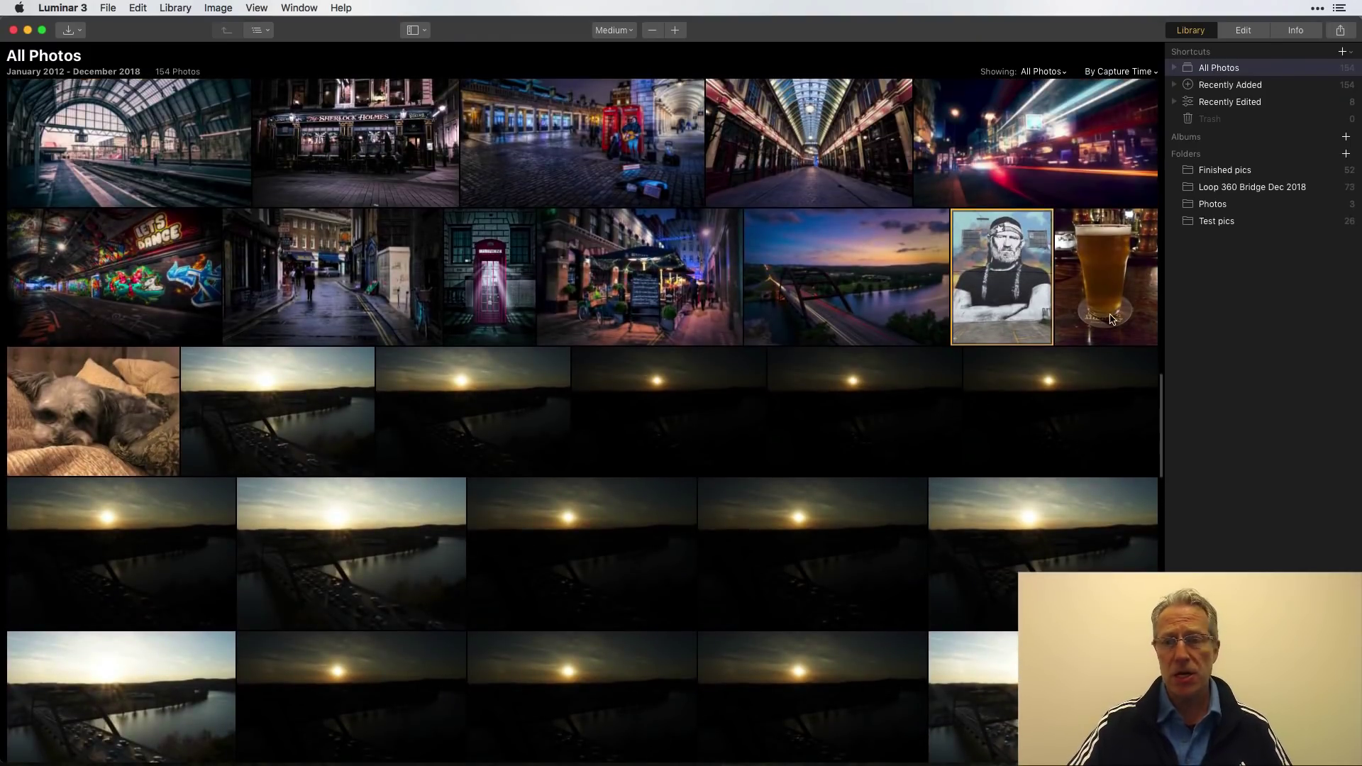
# Open the Photos folder and view the imported mural, beer glass and dog pictures one by one at full size
pyautogui.click(1214, 205)
pyautogui.doubleClick(30, 175)
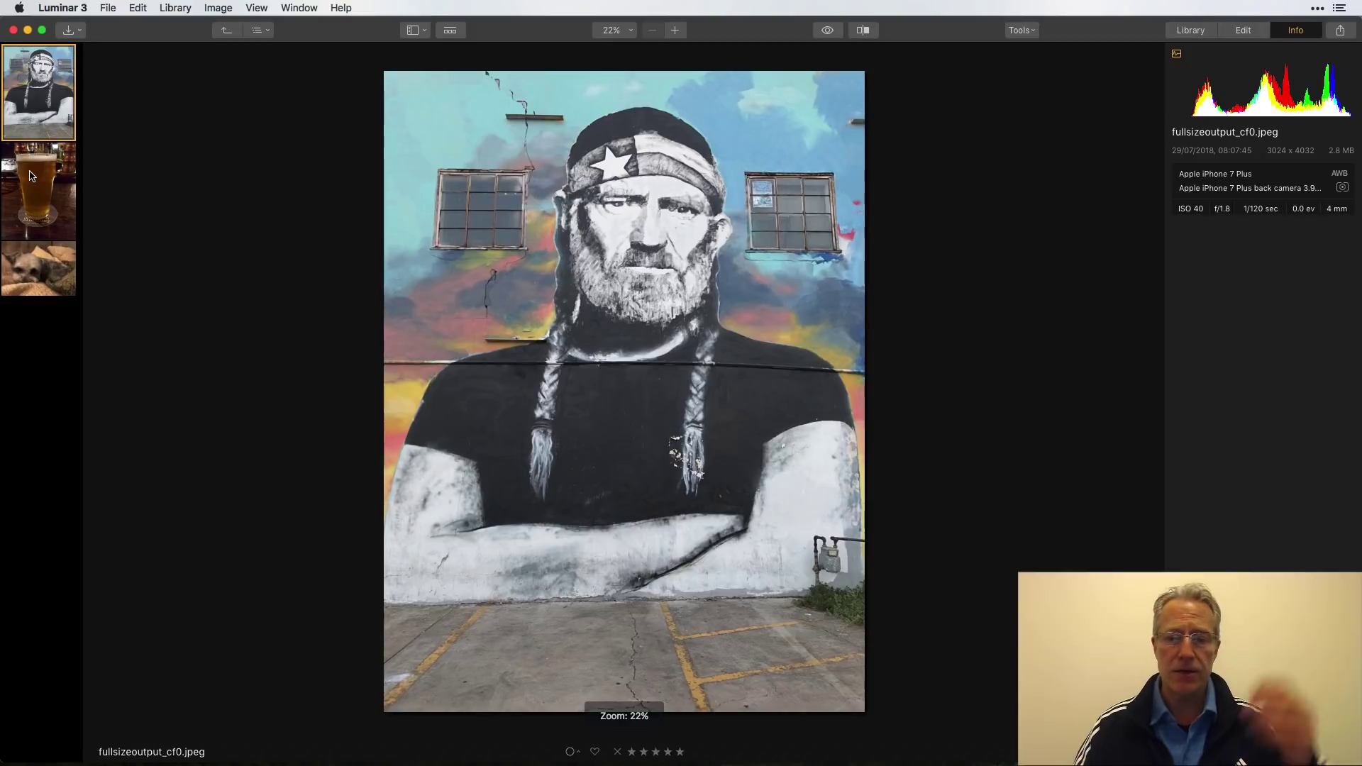
pyautogui.click(31, 176)
pyautogui.press('Right')
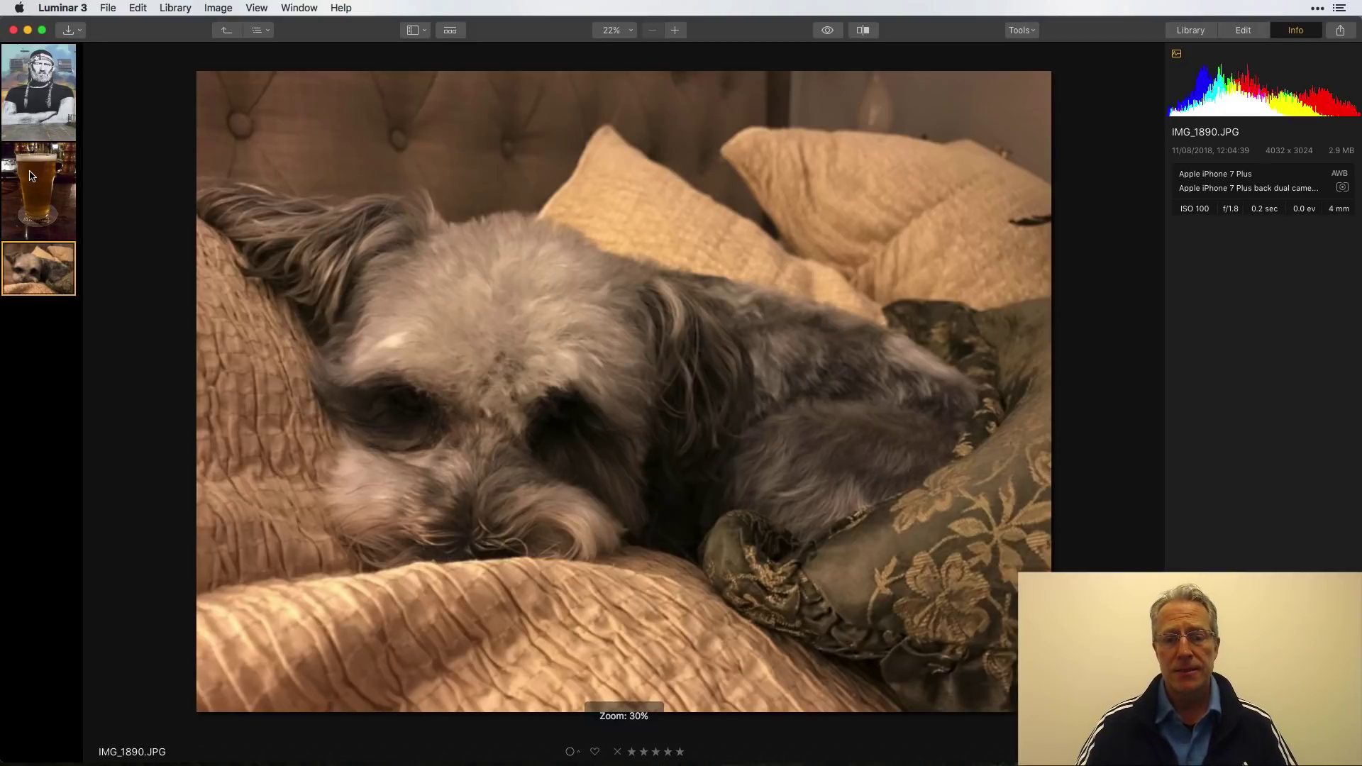
pyautogui.click(18, 80)
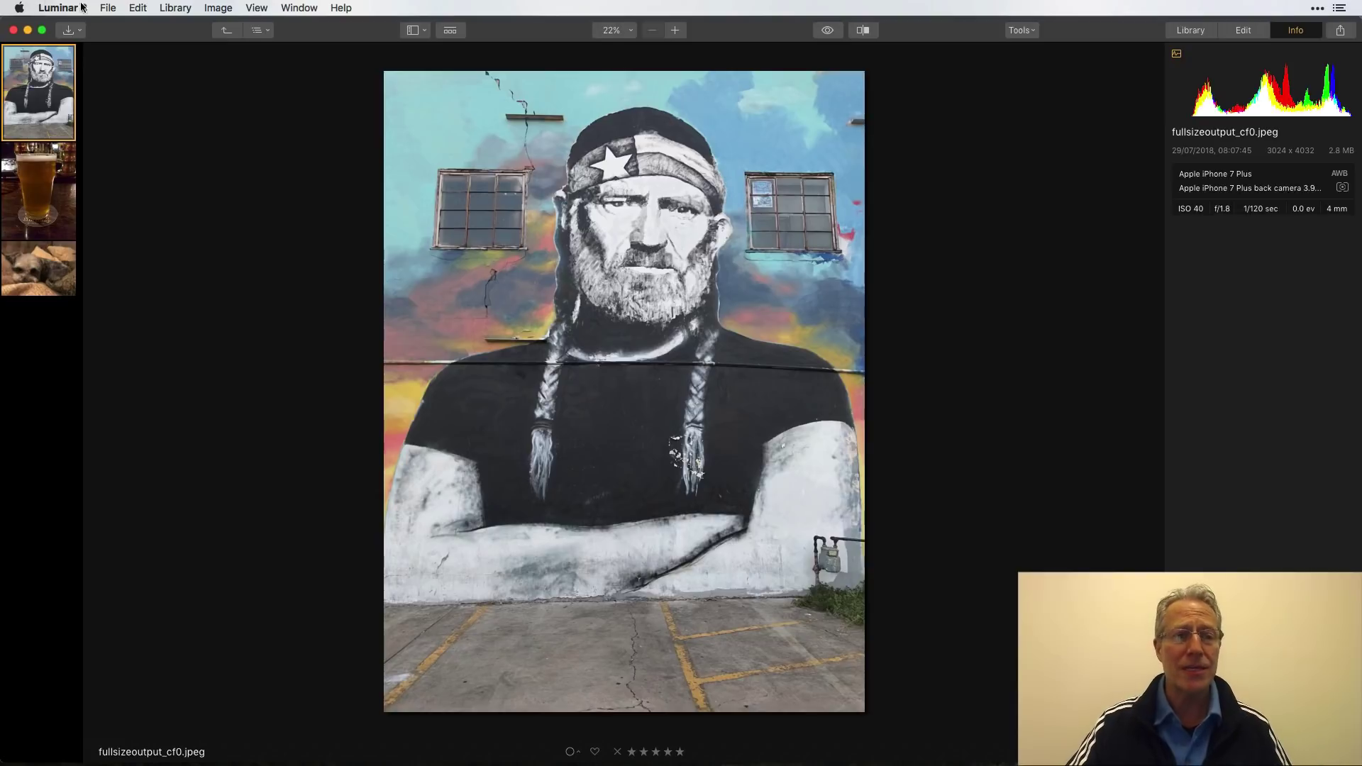
# Switch to the Photos app and open the light-trail bridge picture at the end of All Photos
pyautogui.press('super+Tab')
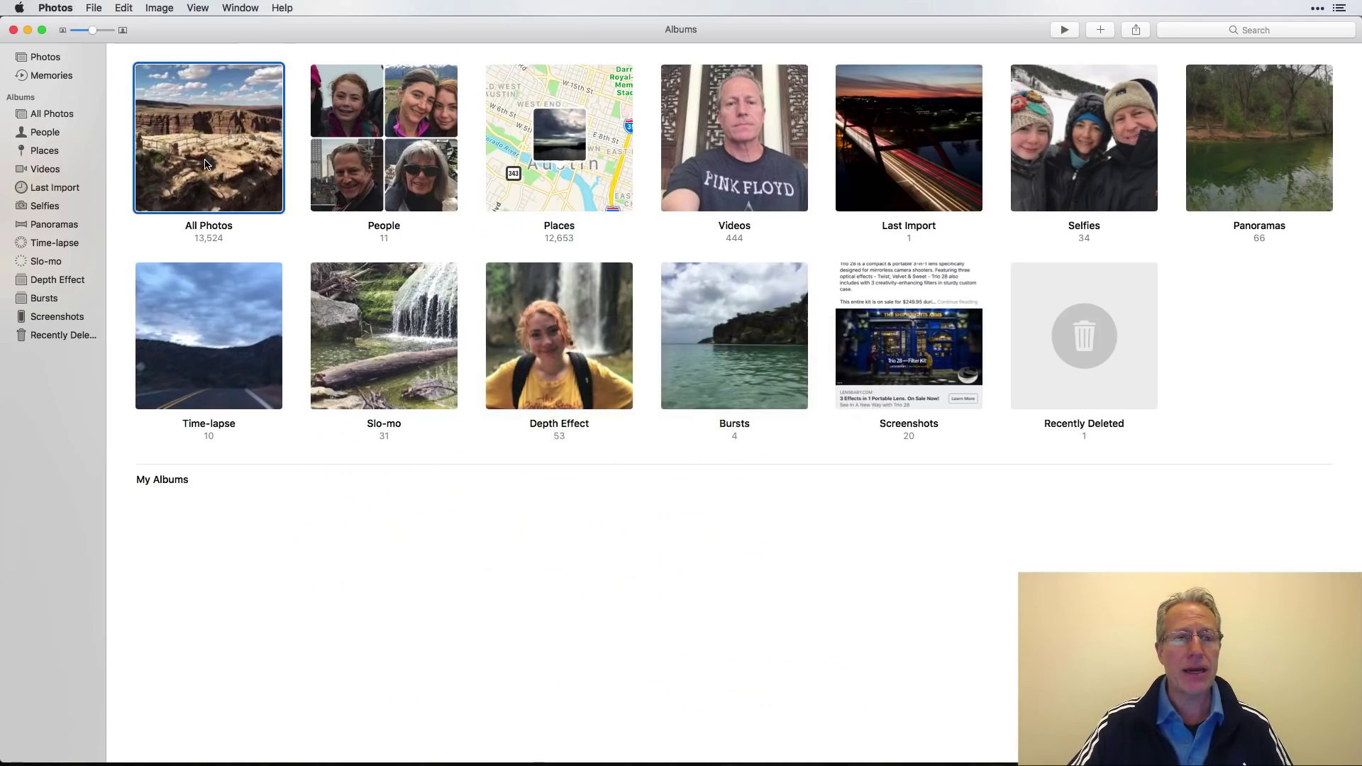
pyautogui.doubleClick(268, 176)
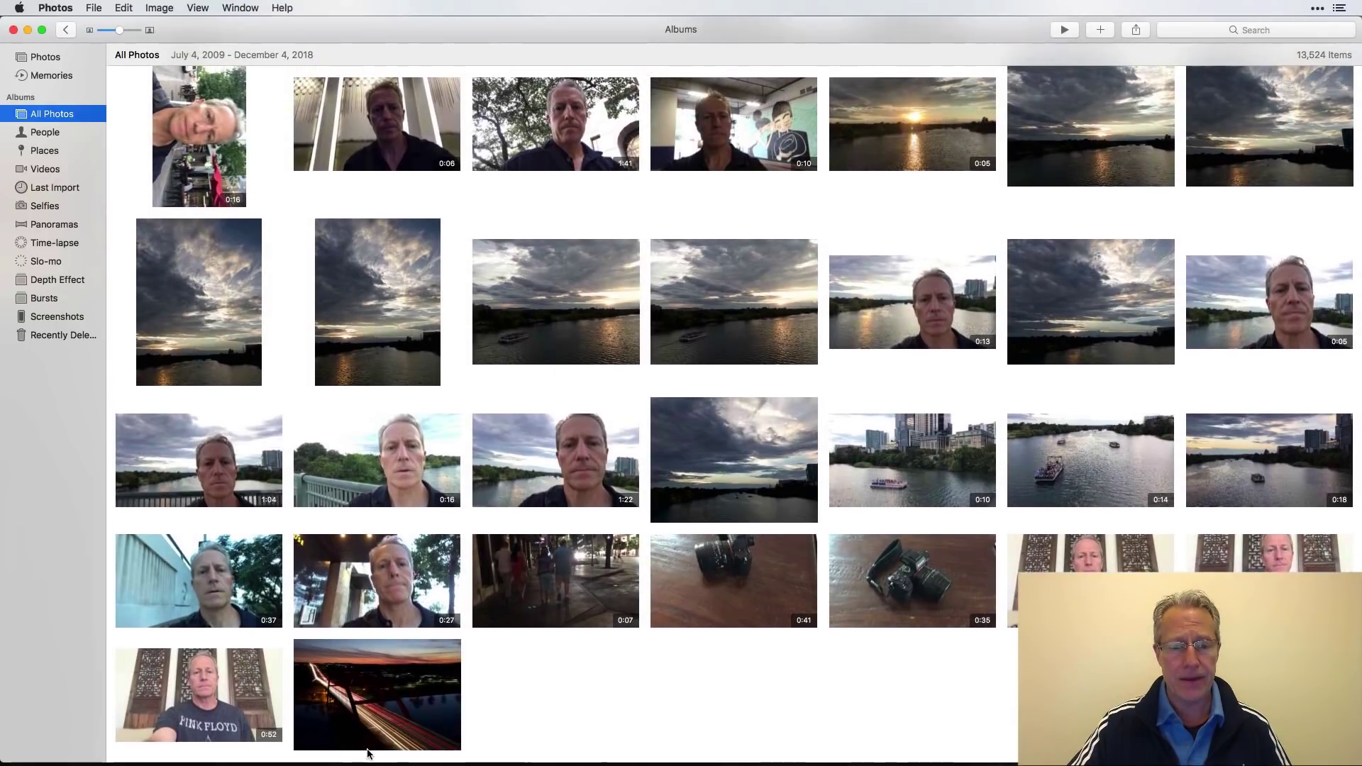
pyautogui.doubleClick(390, 718)
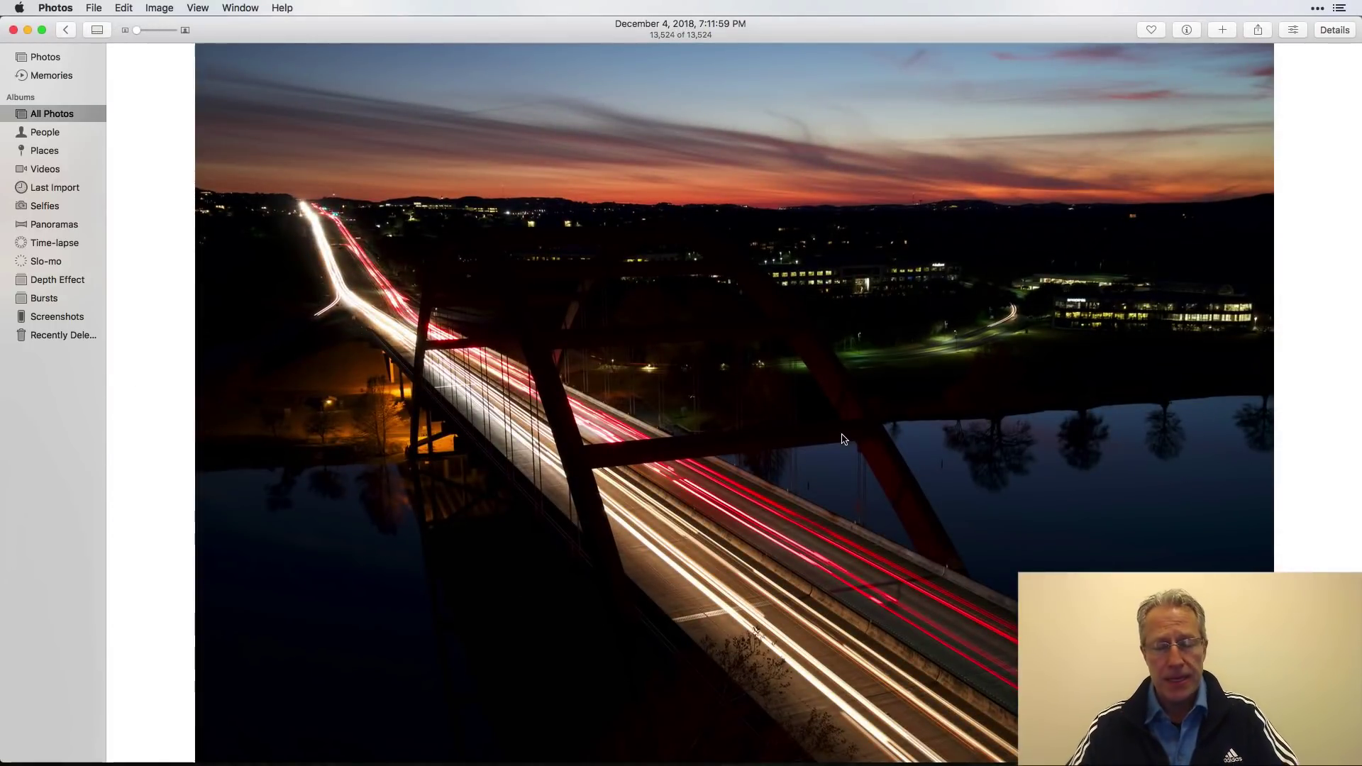
# Return to Luminar 3 and look through the thumbnails of the Loop 360 Bridge Dec 2018 folder
pyautogui.press('super+Tab')
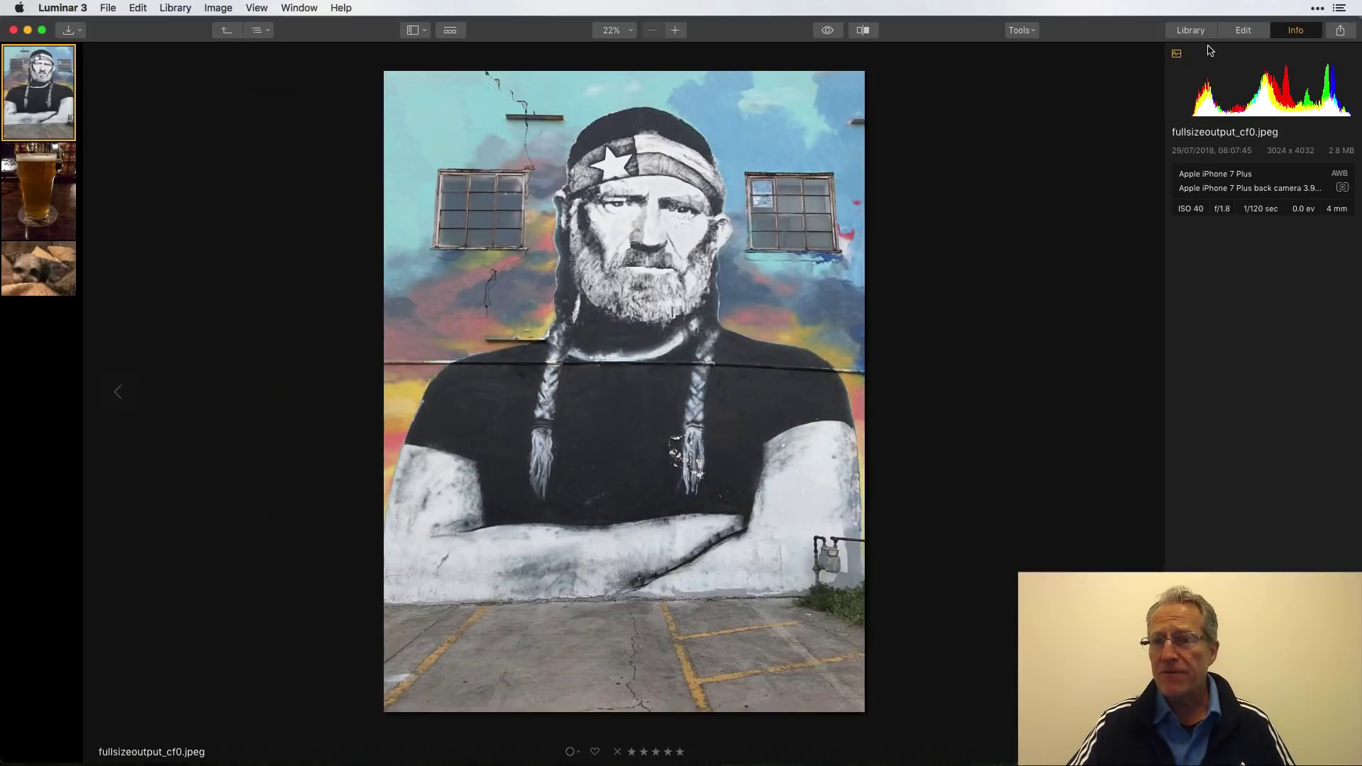
pyautogui.click(1195, 30)
pyautogui.click(1234, 188)
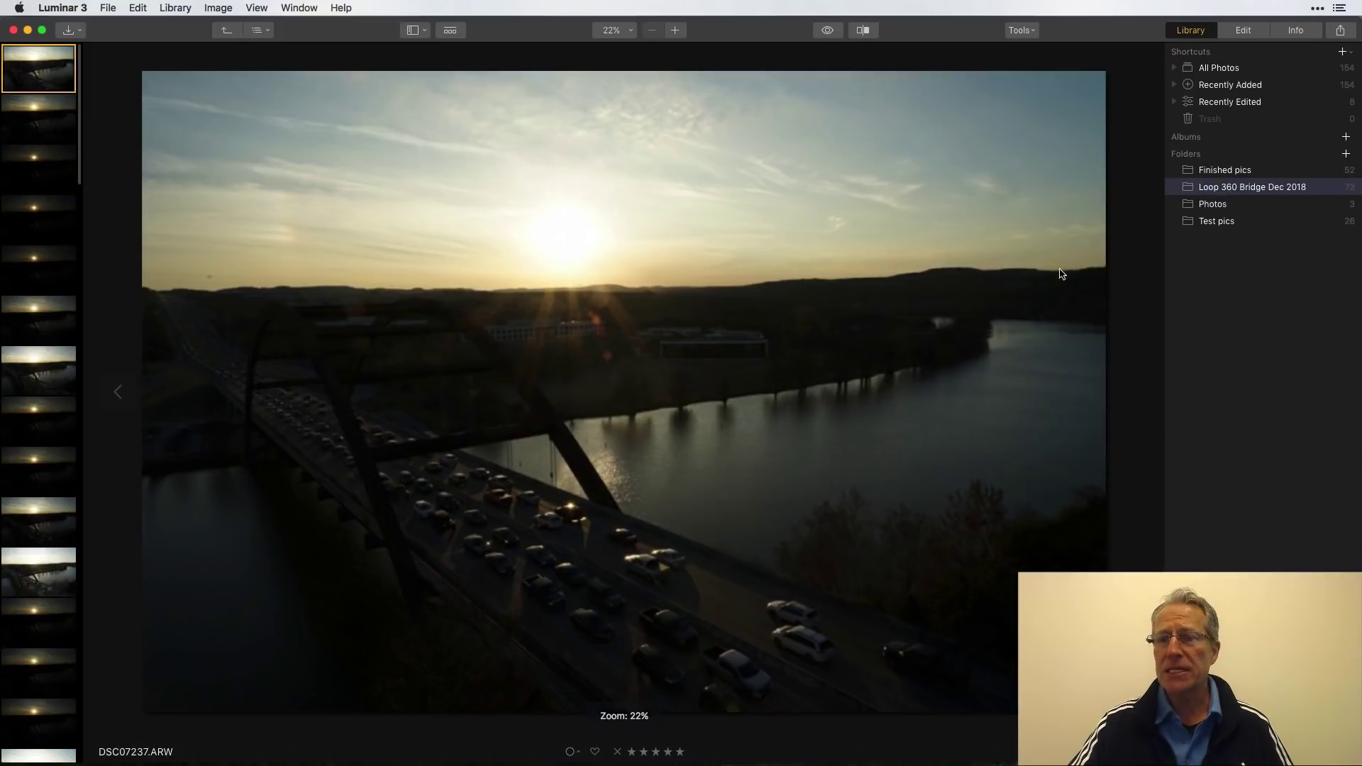
pyautogui.click(214, 34)
pyautogui.scroll(-20, 694, 736)
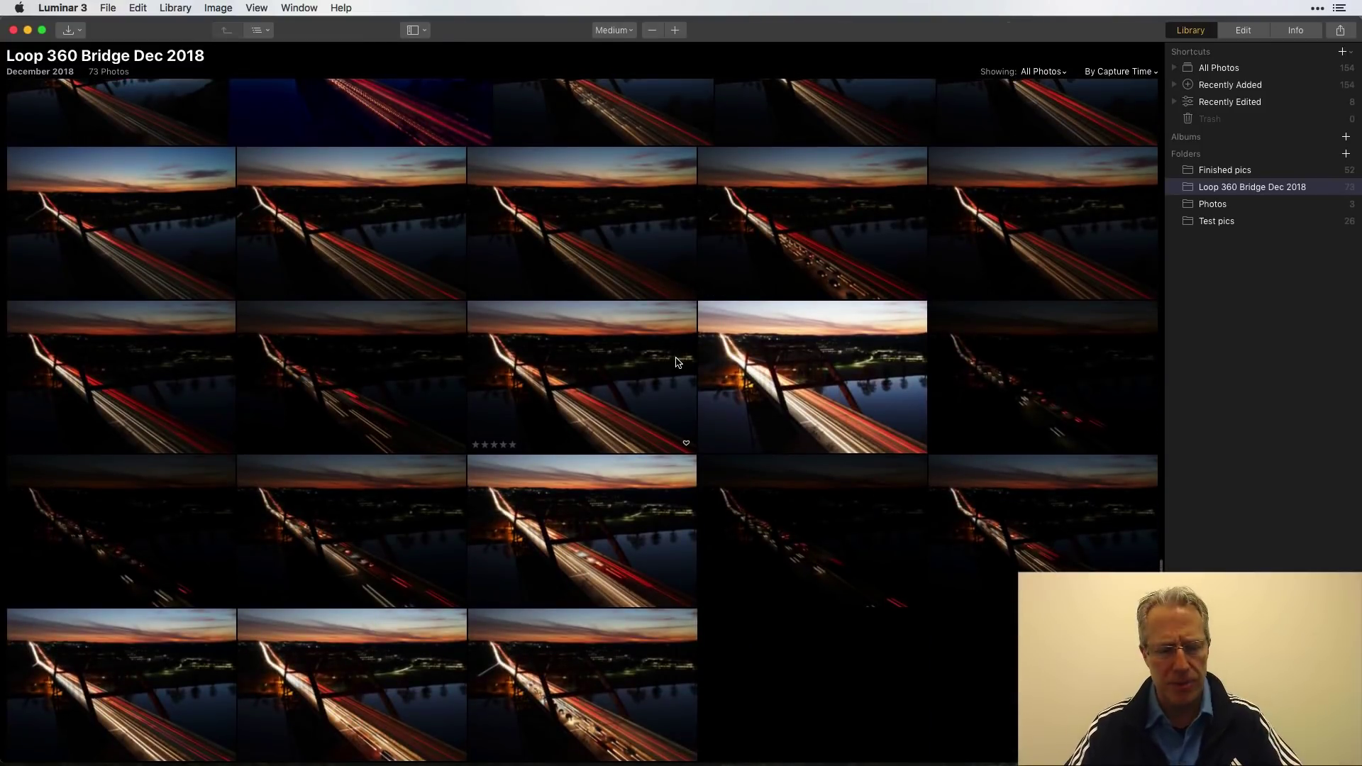
# Switch to the Photos app, check the file name in the bridge picture's info, and close the info
pyautogui.press('super+Tab')
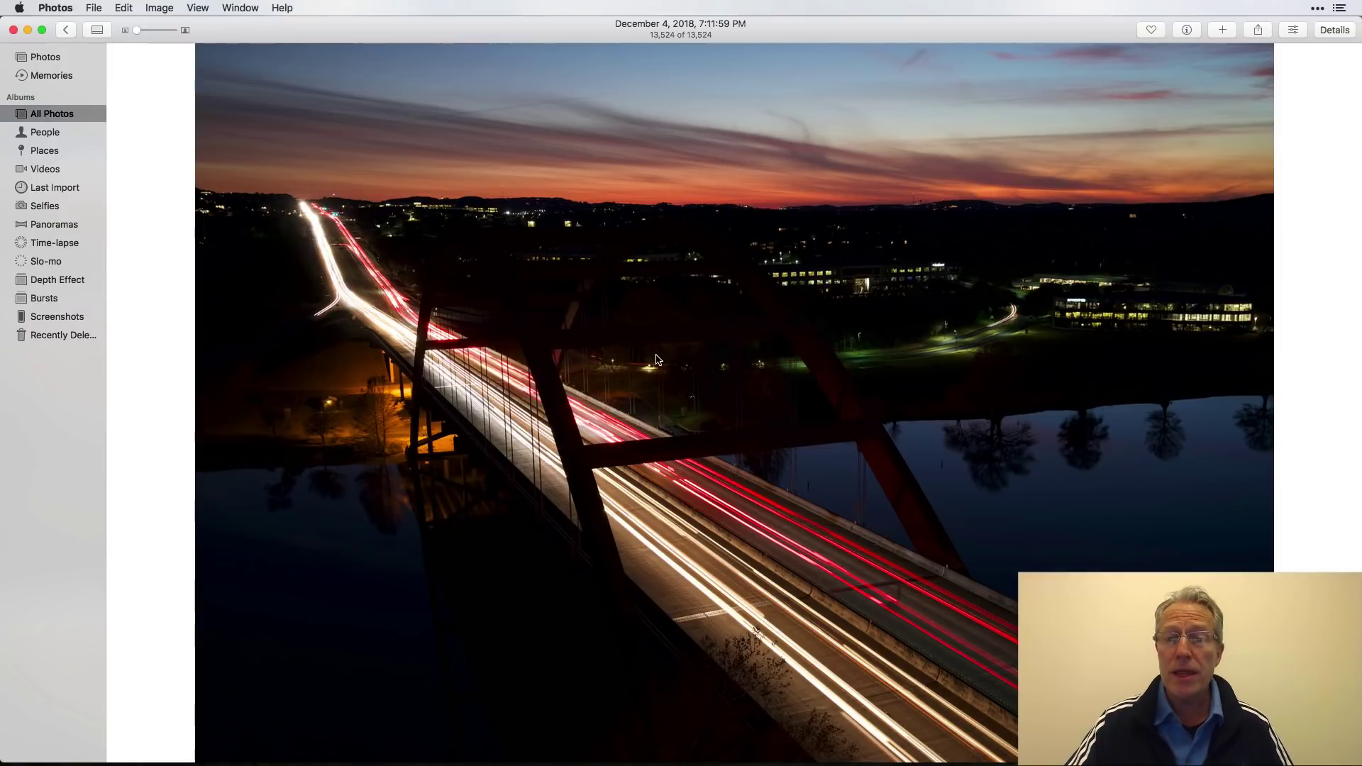
pyautogui.click(1187, 31)
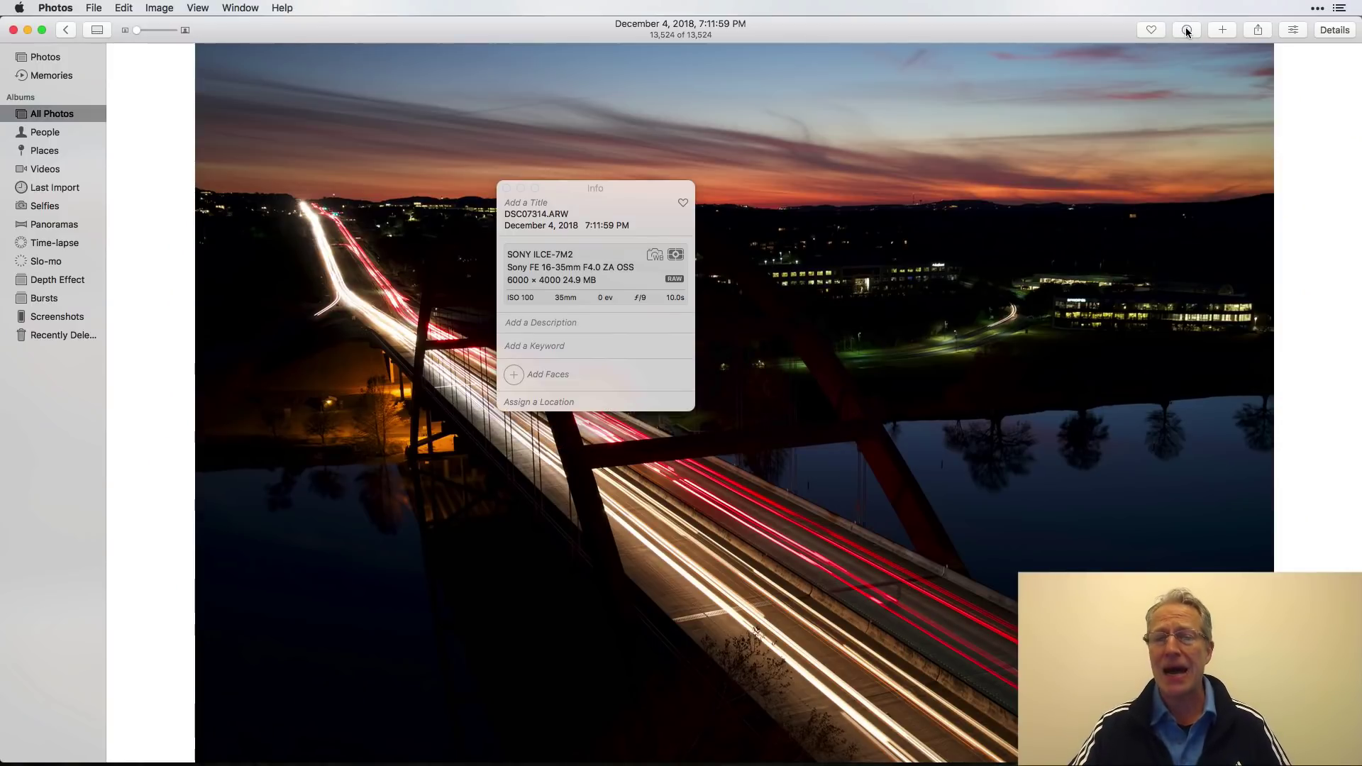
pyautogui.moveTo(570, 214); pyautogui.dragTo(504, 214)
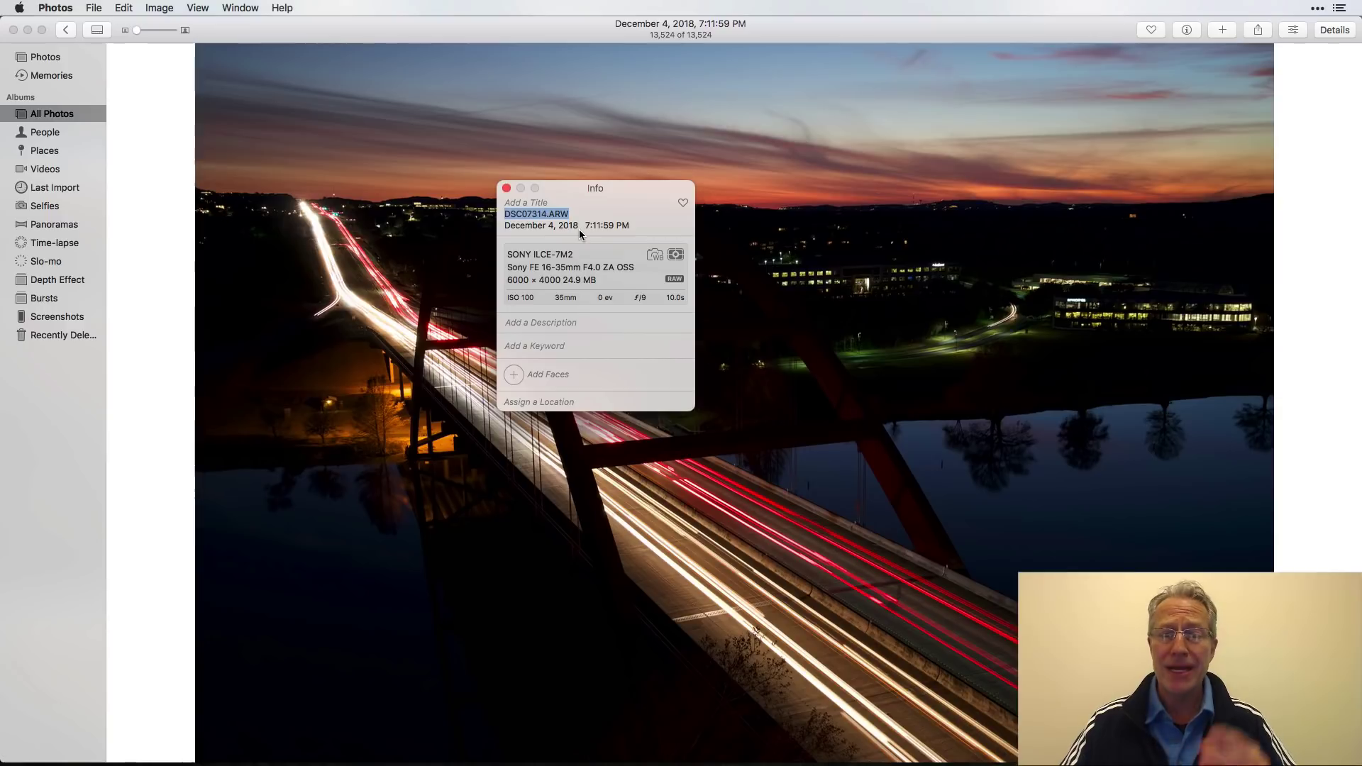
pyautogui.click(506, 189)
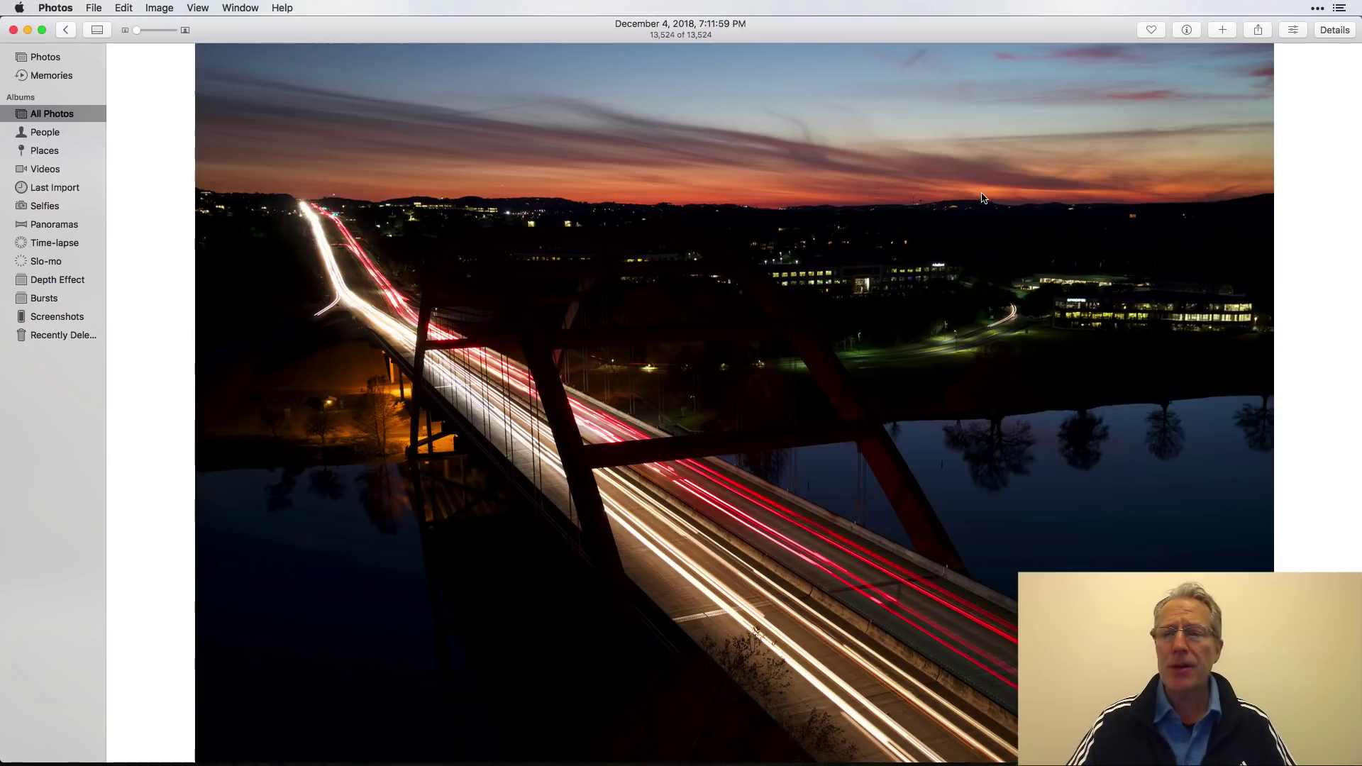
# Return to Luminar 3, start an image import, and choose the Photos media library as the source
pyautogui.press('super+Tab')
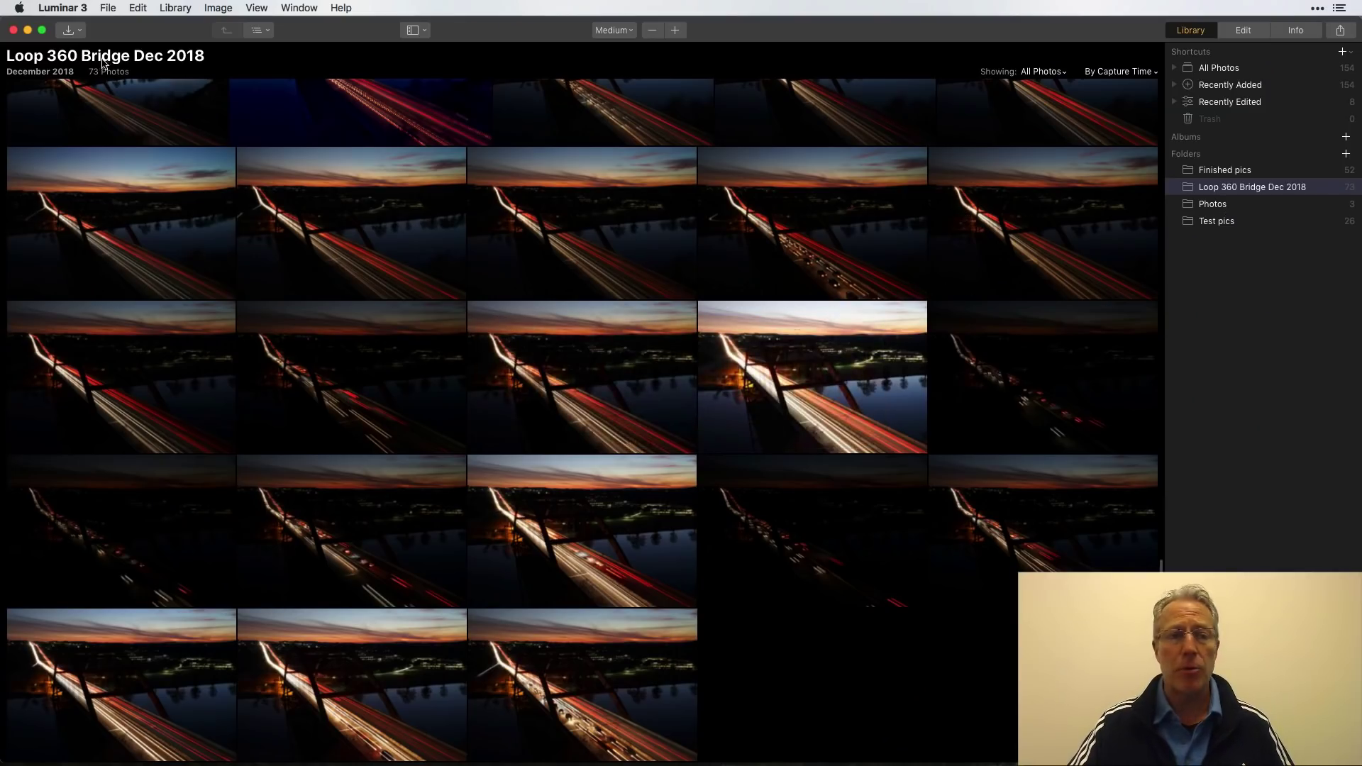
pyautogui.click(108, 7)
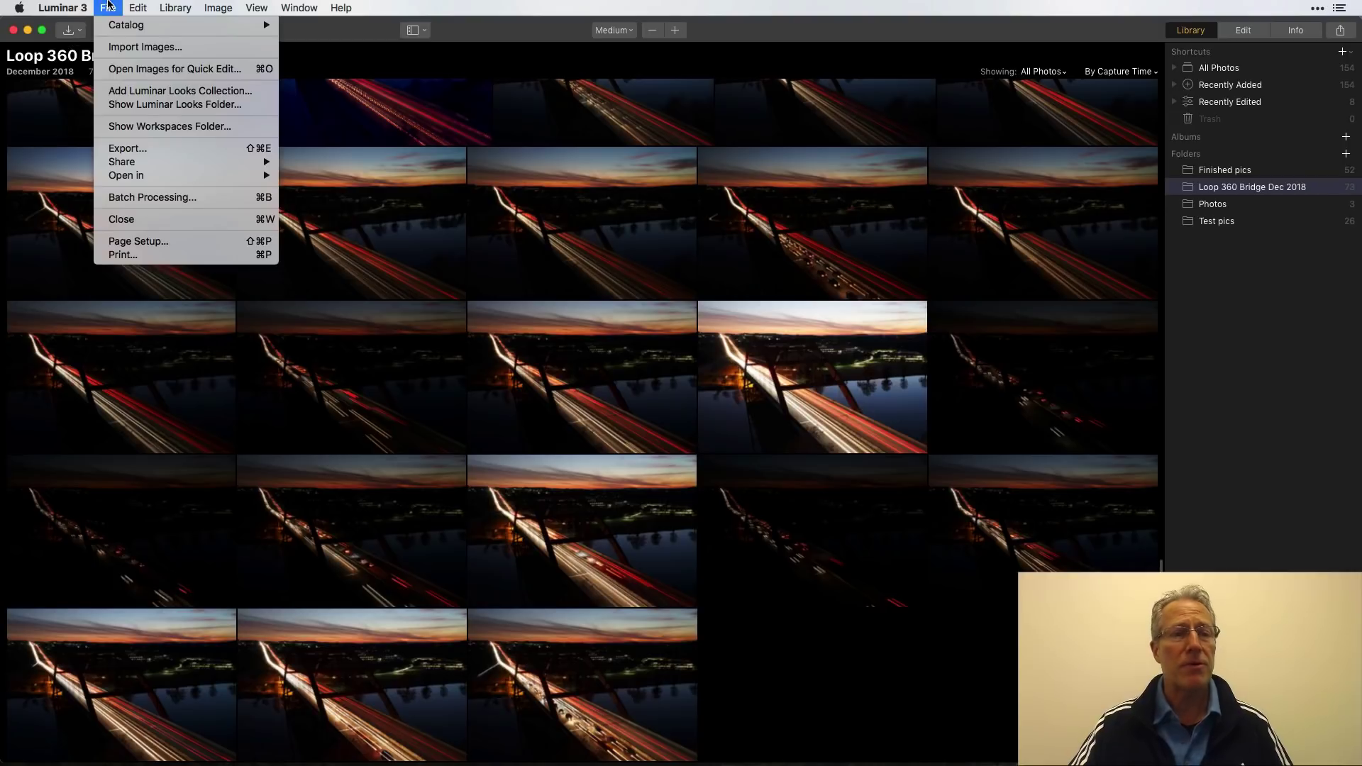
pyautogui.click(119, 46)
pyautogui.scroll(-5, 369, 354)
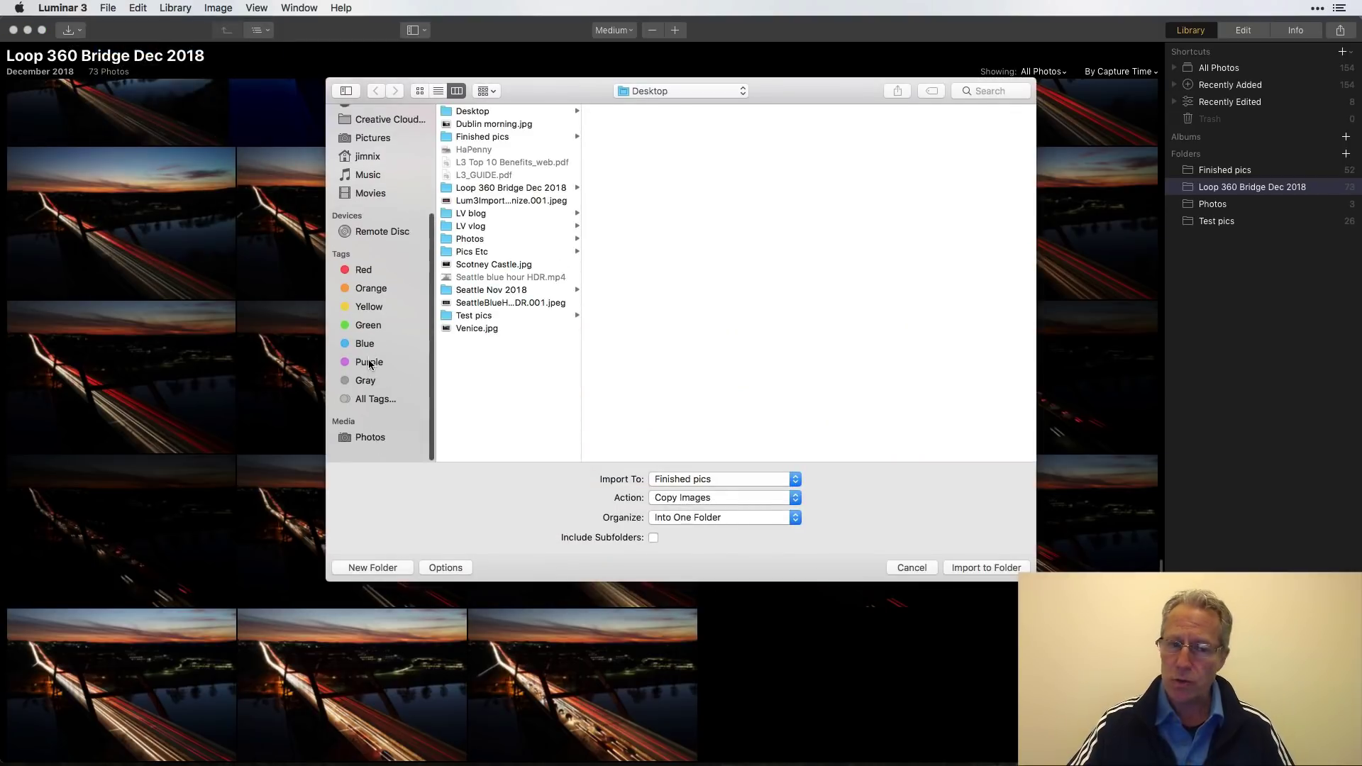
pyautogui.click(369, 452)
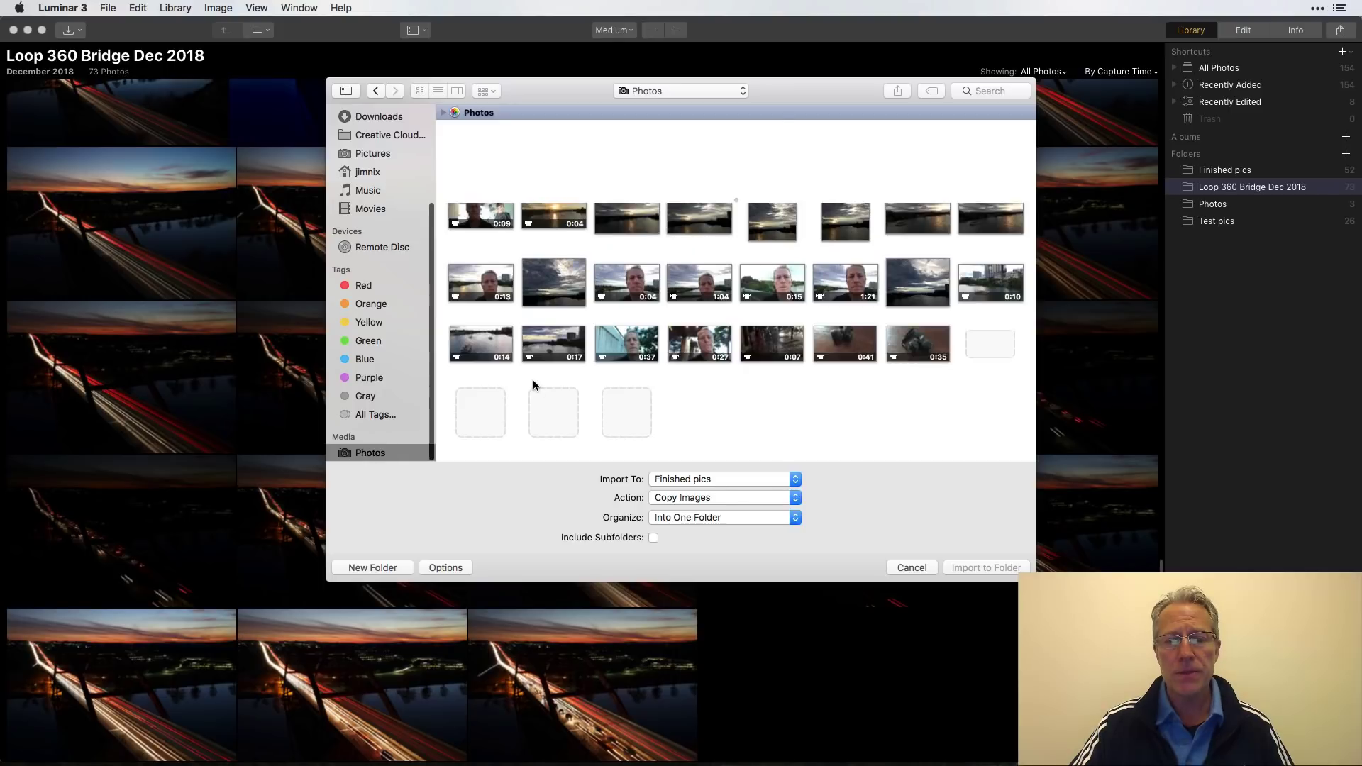
# Select the light-trail bridge picture and import it into the Photos folder
pyautogui.click(617, 424)
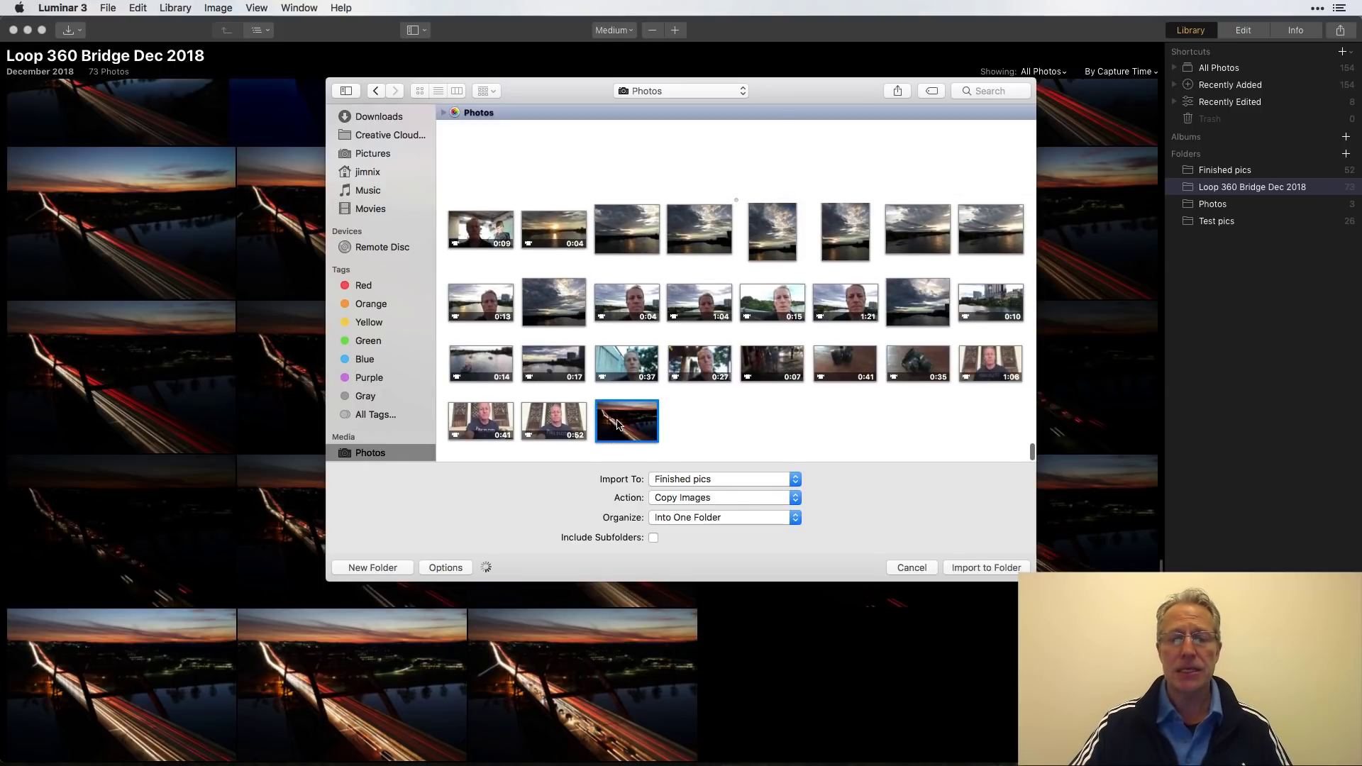
pyautogui.click(683, 479)
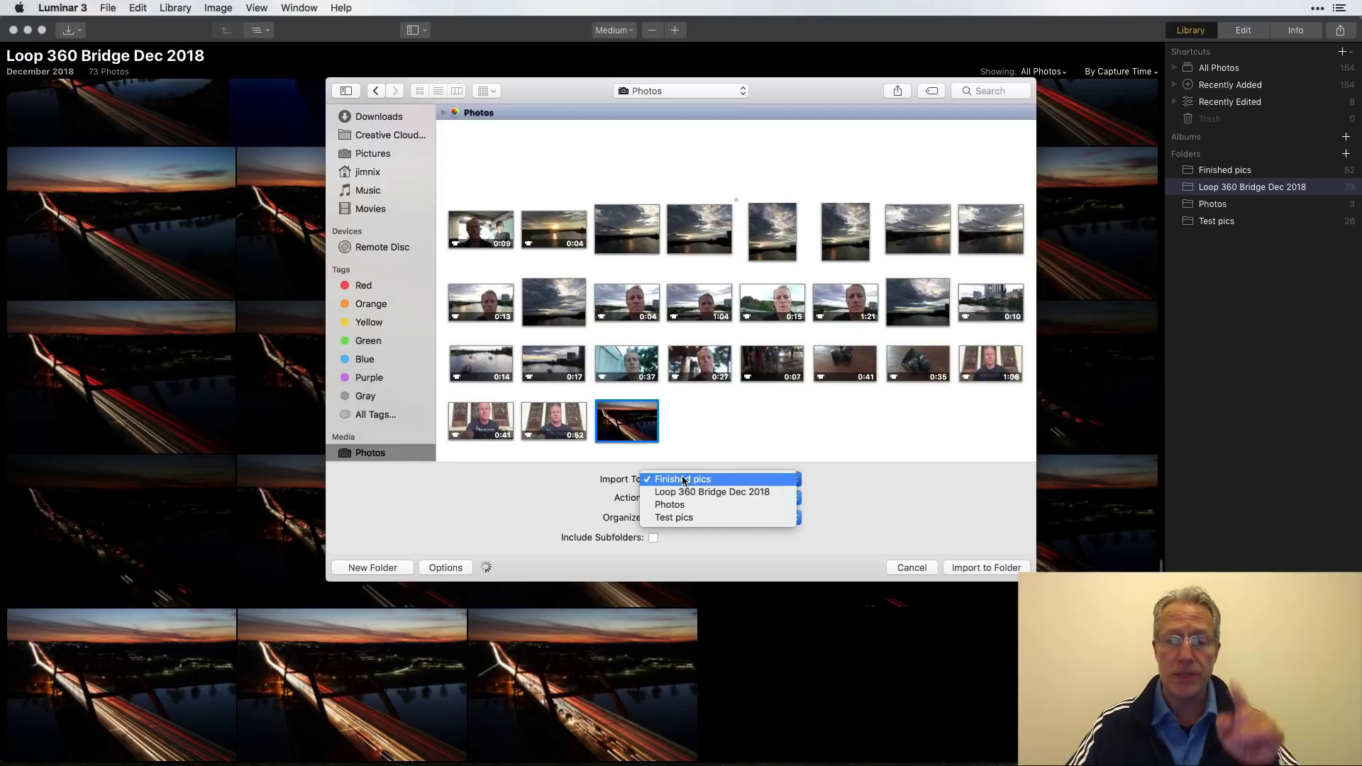
pyautogui.click(681, 505)
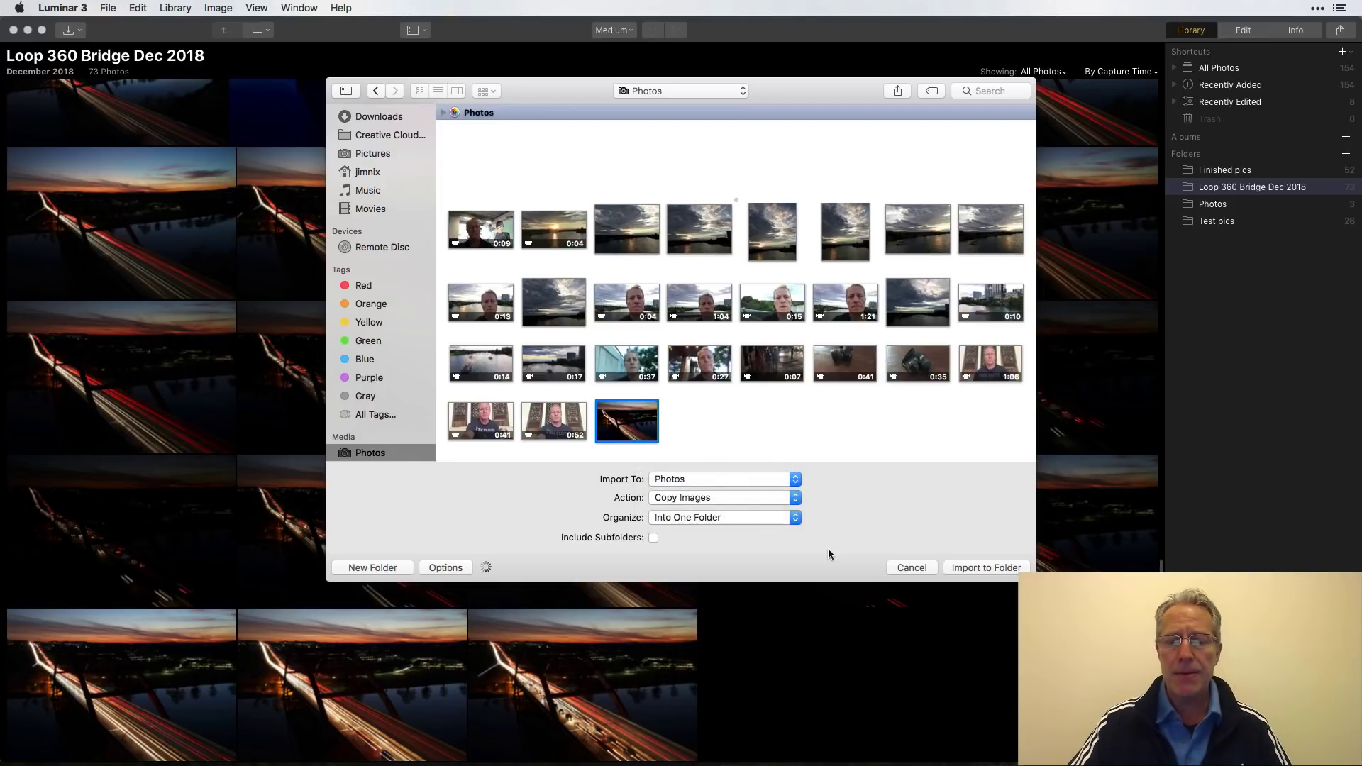
pyautogui.click(986, 568)
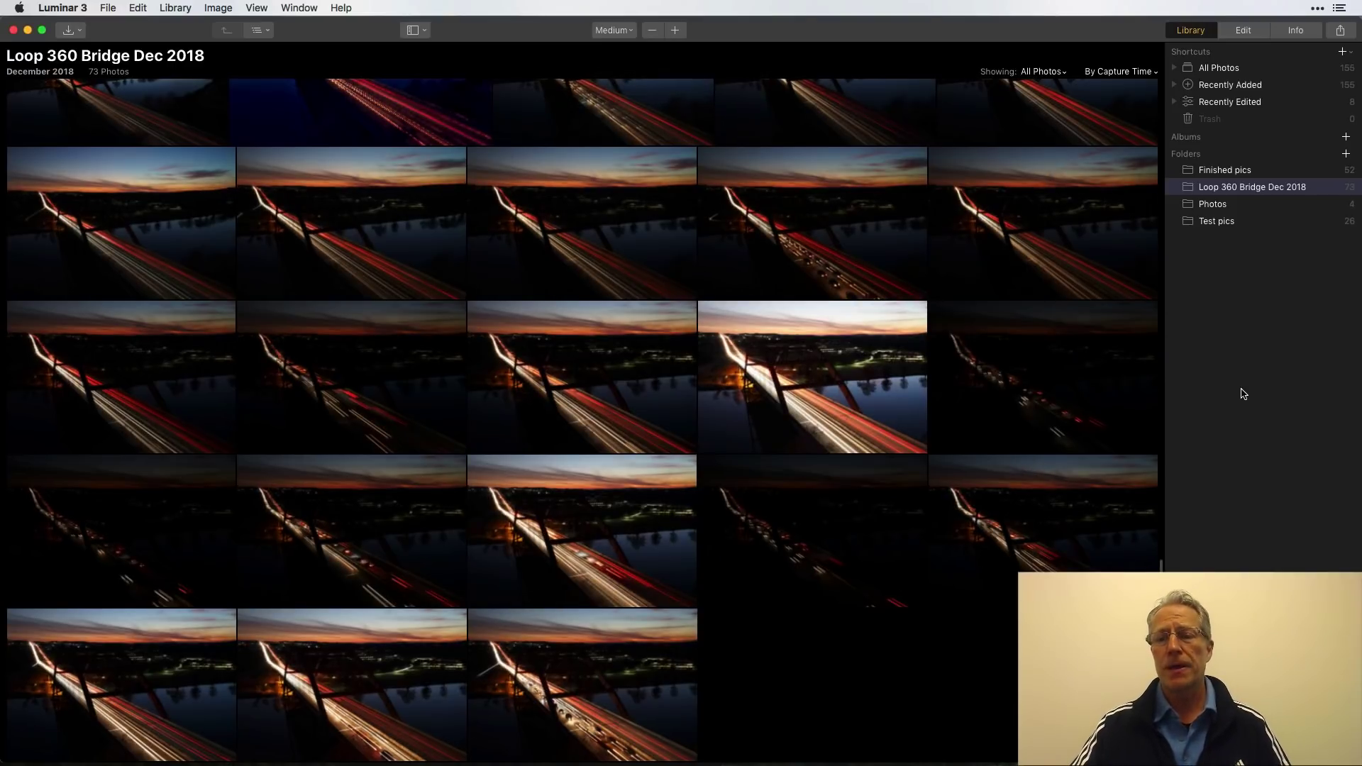
# Open the imported bridge picture from the Photos folder and examine its editing layers and file information
pyautogui.click(1218, 207)
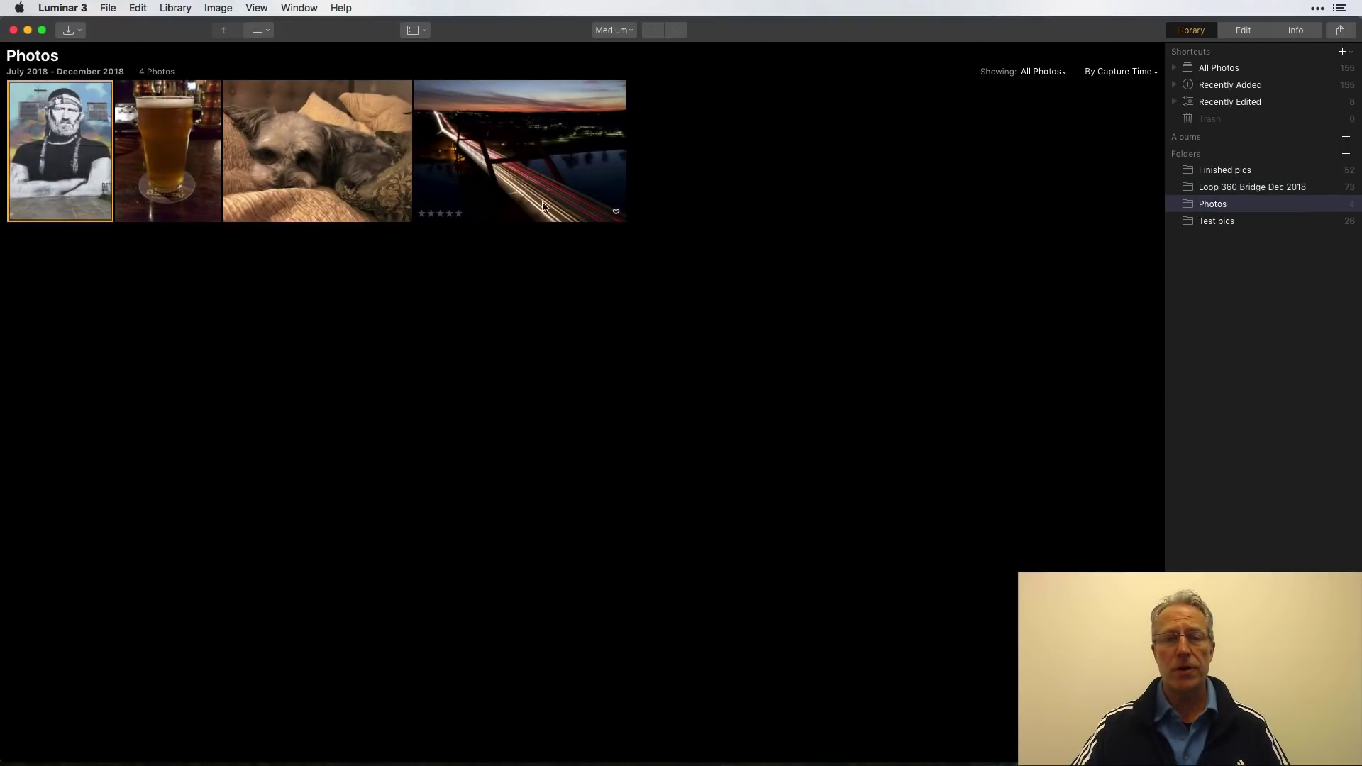
pyautogui.doubleClick(544, 170)
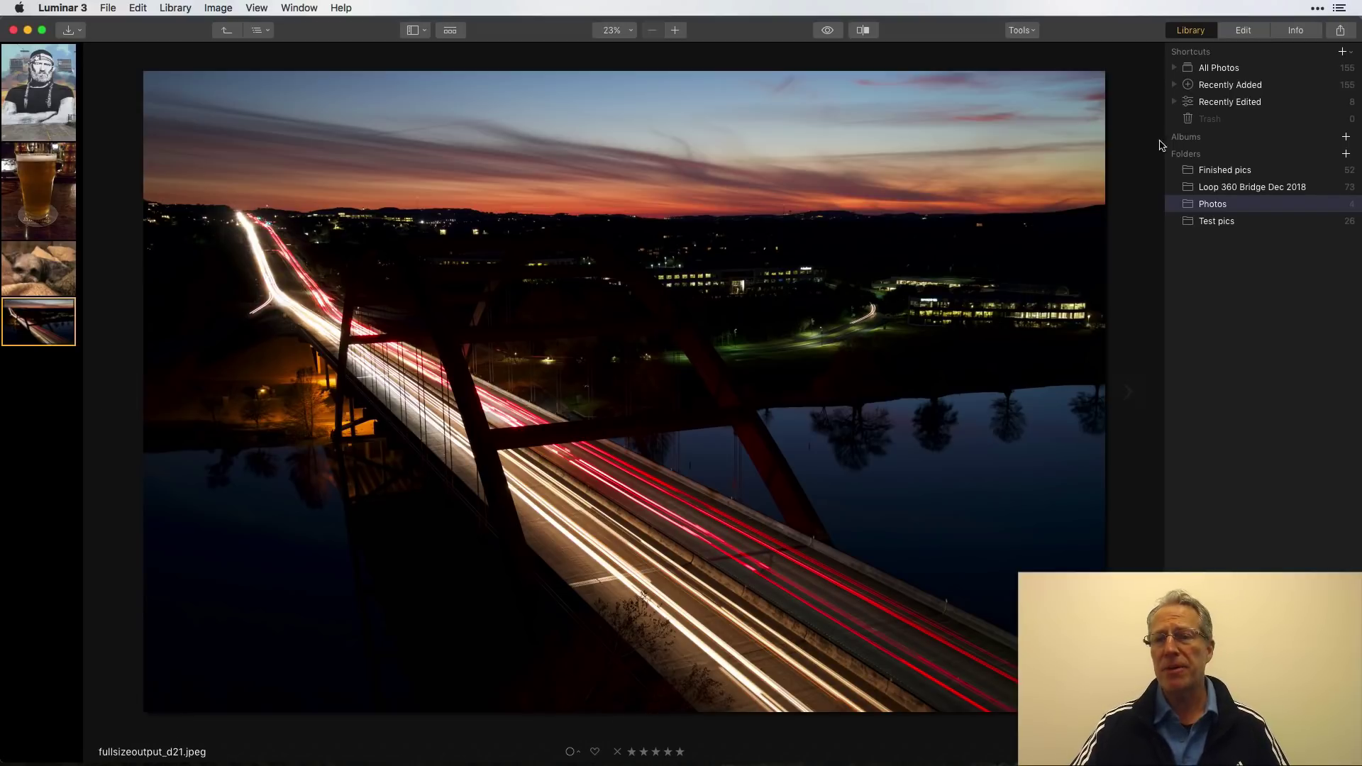
pyautogui.click(1241, 36)
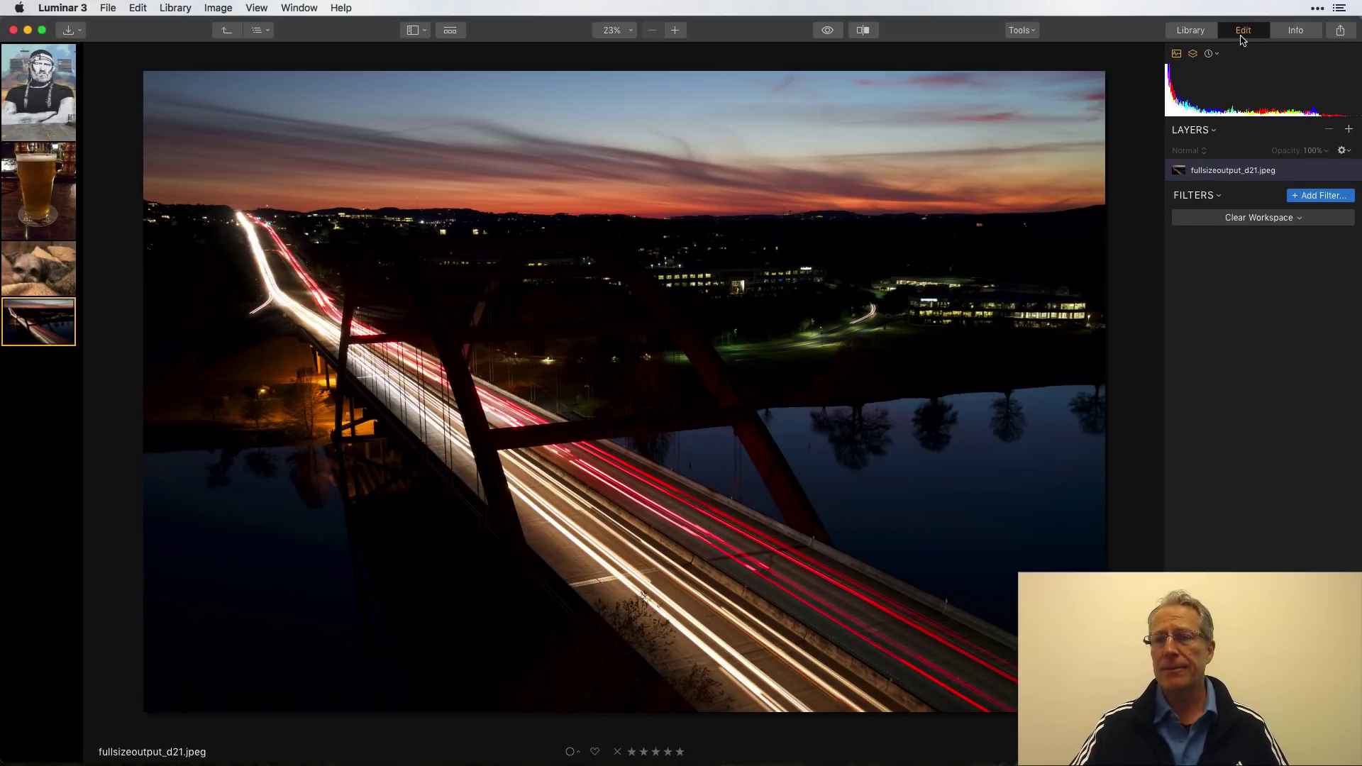
pyautogui.click(1308, 36)
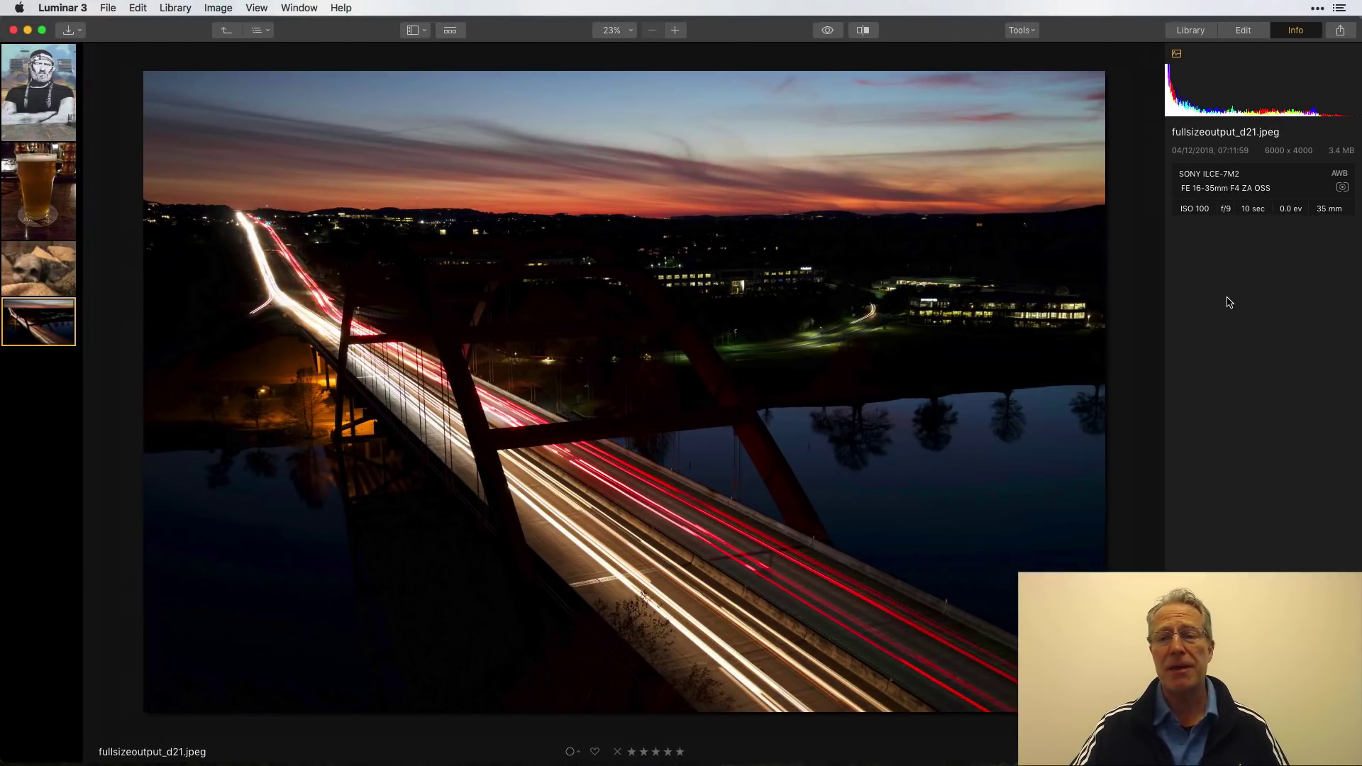
# Switch to the Photos app, recheck the bridge picture's original file name in its info, and return to the thumbnails
pyautogui.press('super+Tab')
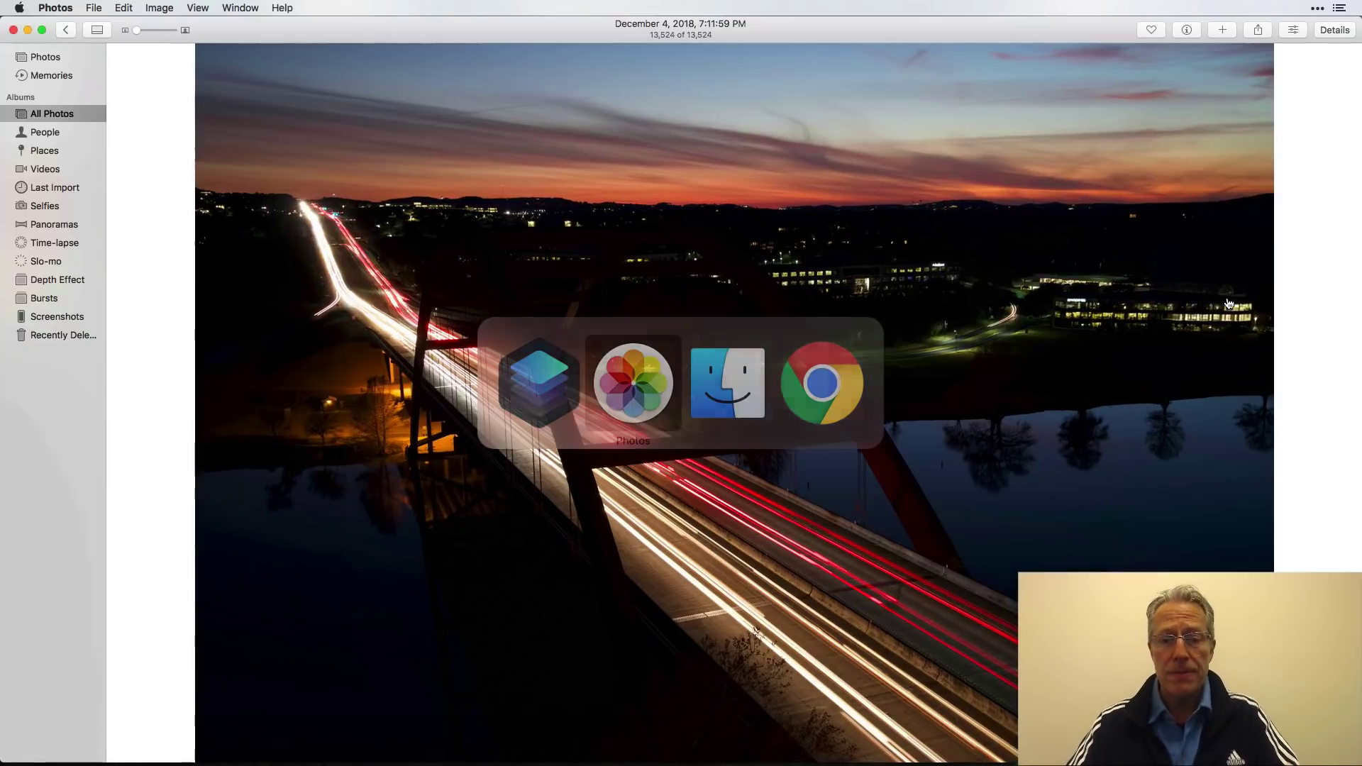
pyautogui.click(1194, 31)
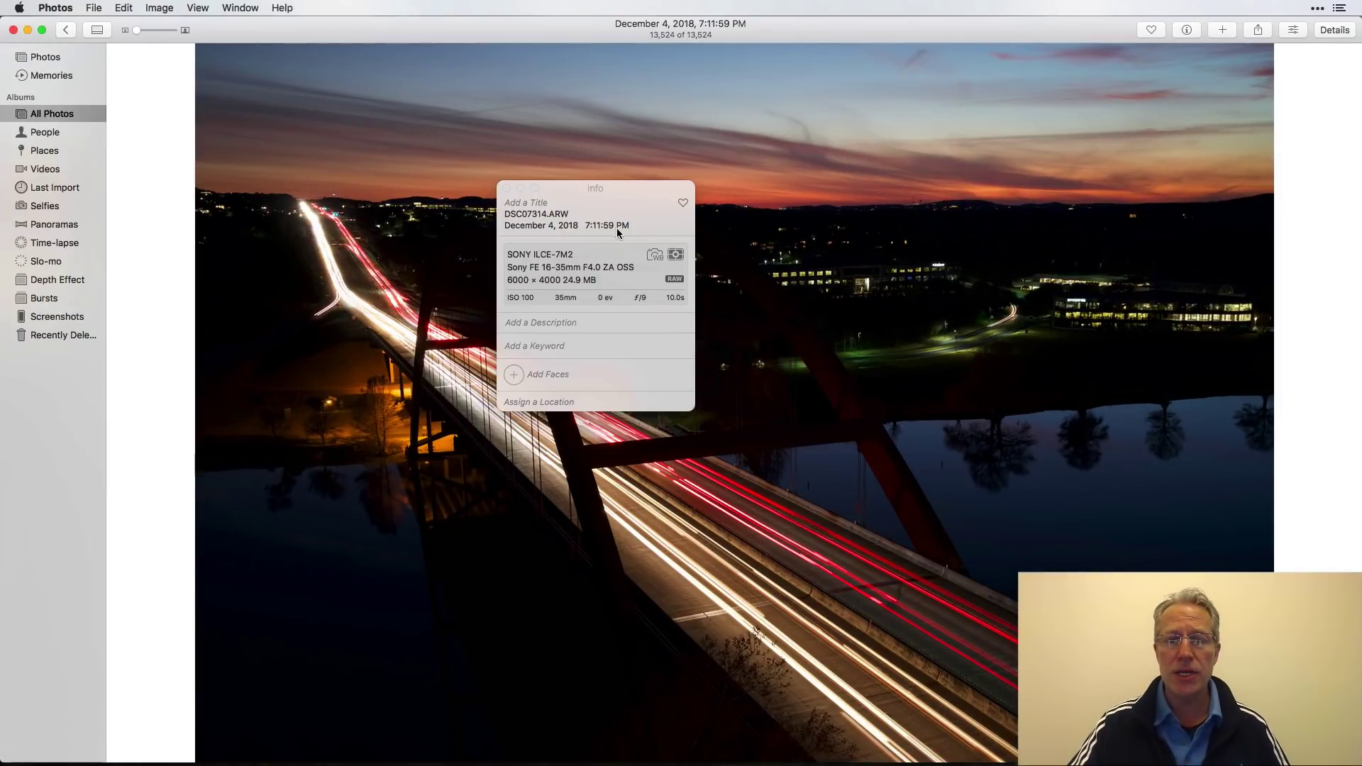
pyautogui.moveTo(573, 217); pyautogui.dragTo(494, 216)
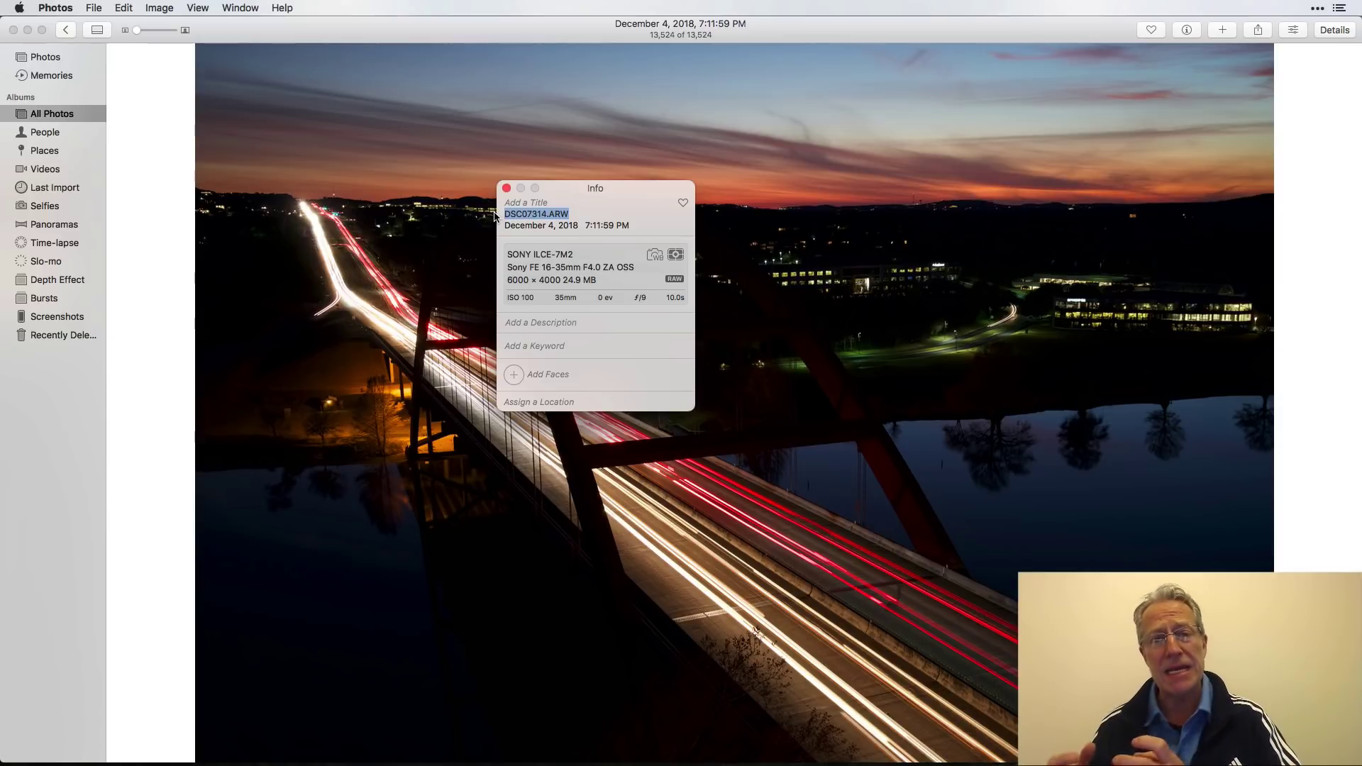
pyautogui.click(507, 188)
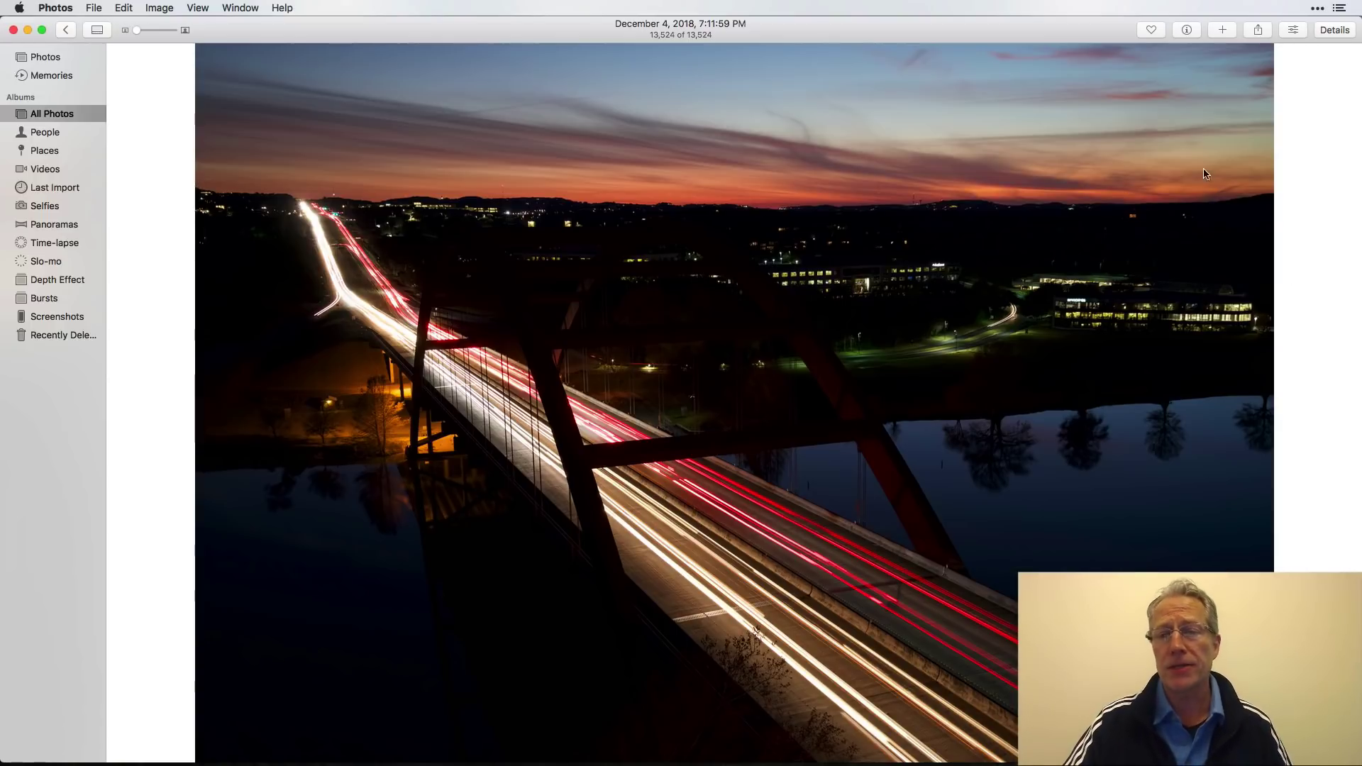
pyautogui.click(66, 30)
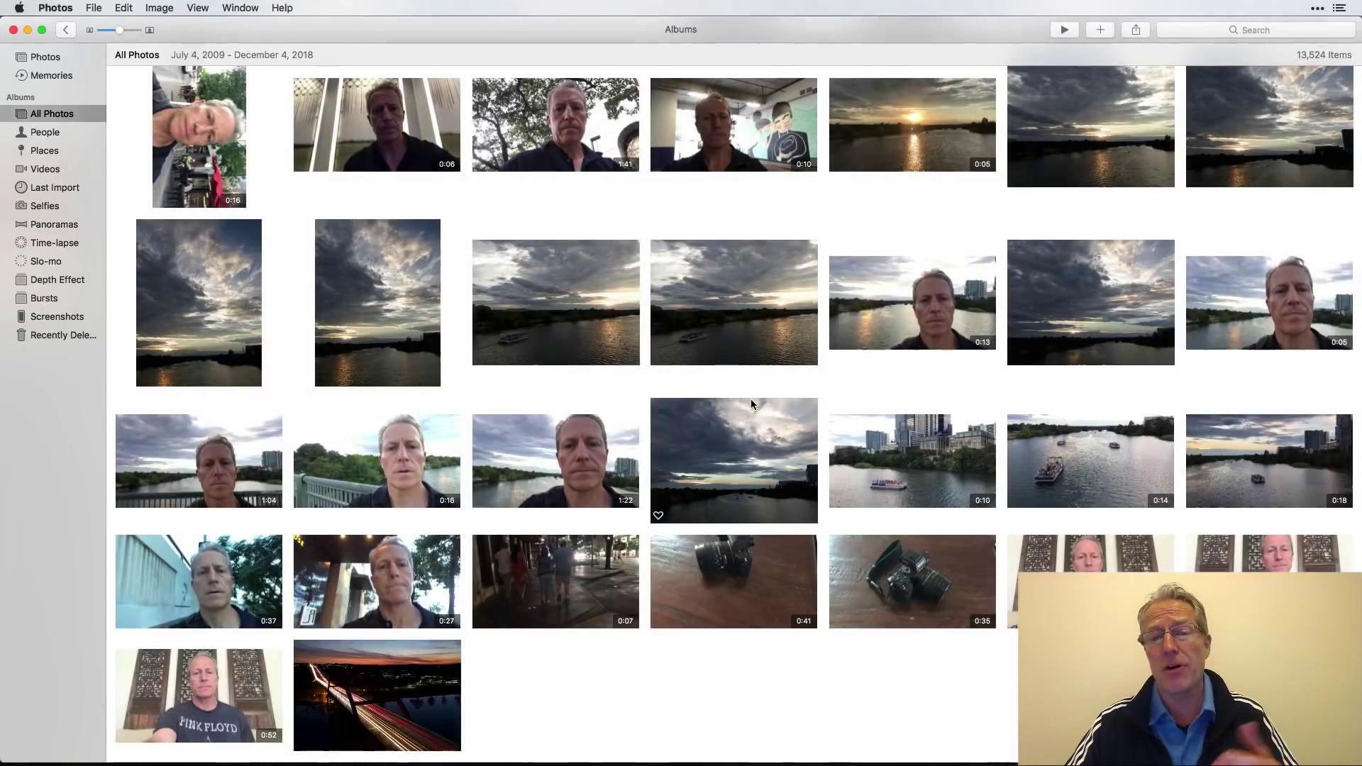
# Revisit the imported bridge picture in Luminar 3, and open the river sunset picture with the boat in the Photos app
pyautogui.press('super+Tab')
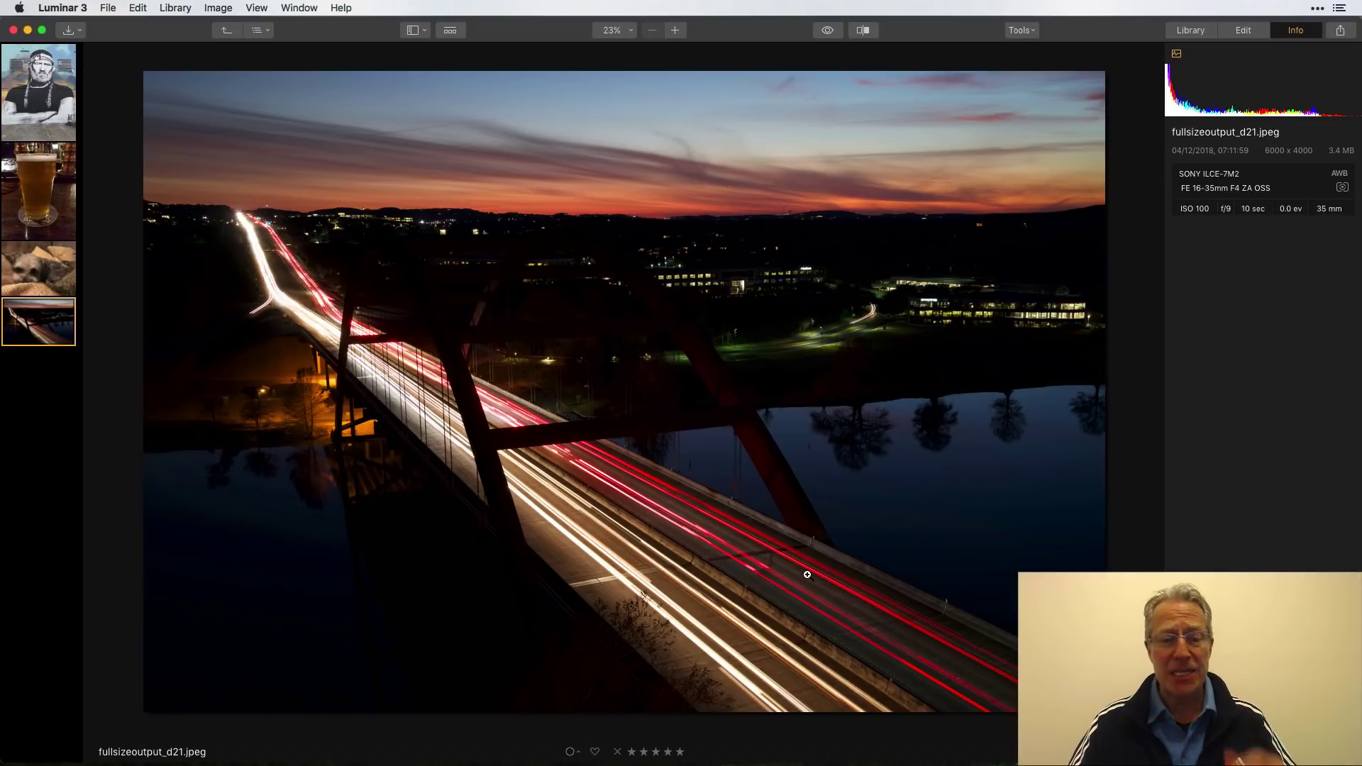
pyautogui.press('cmd+Tab')
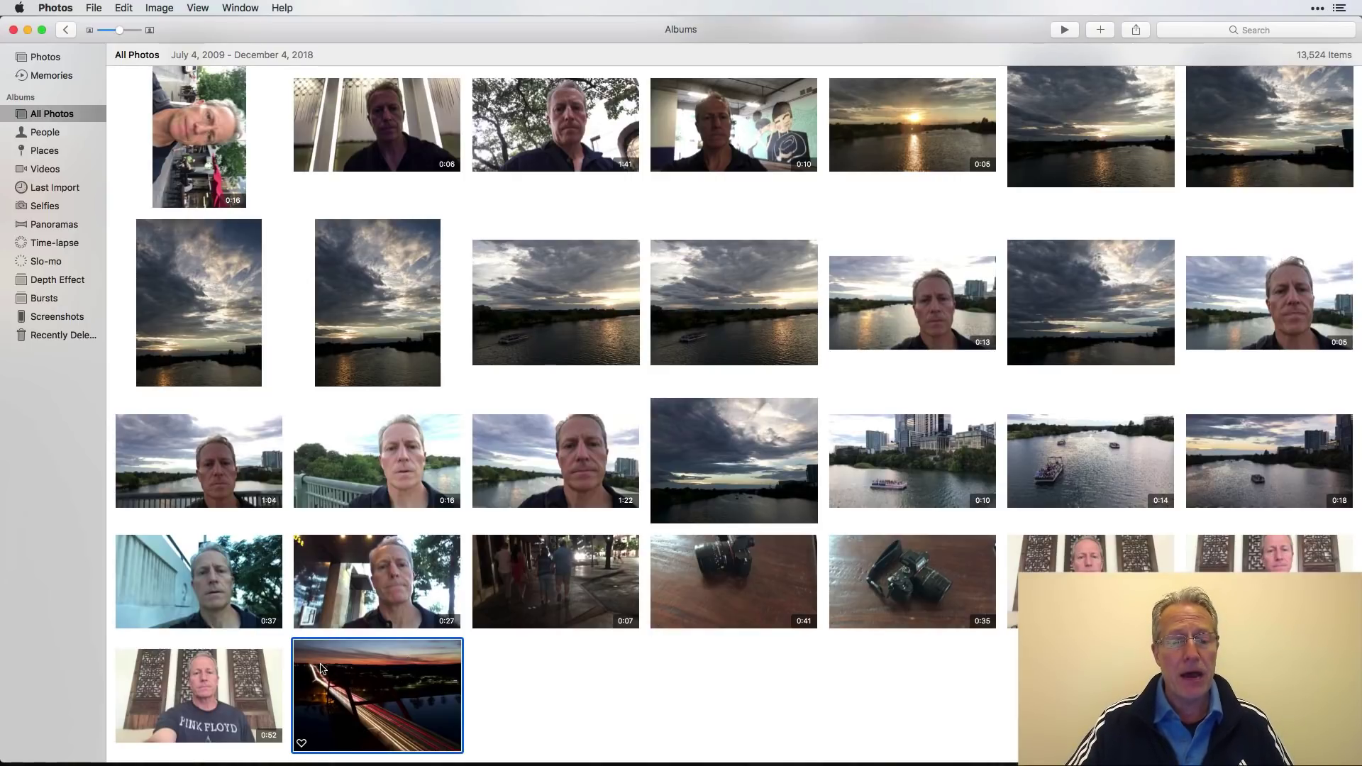
pyautogui.scroll(4, 450, 455)
pyautogui.doubleClick(589, 434)
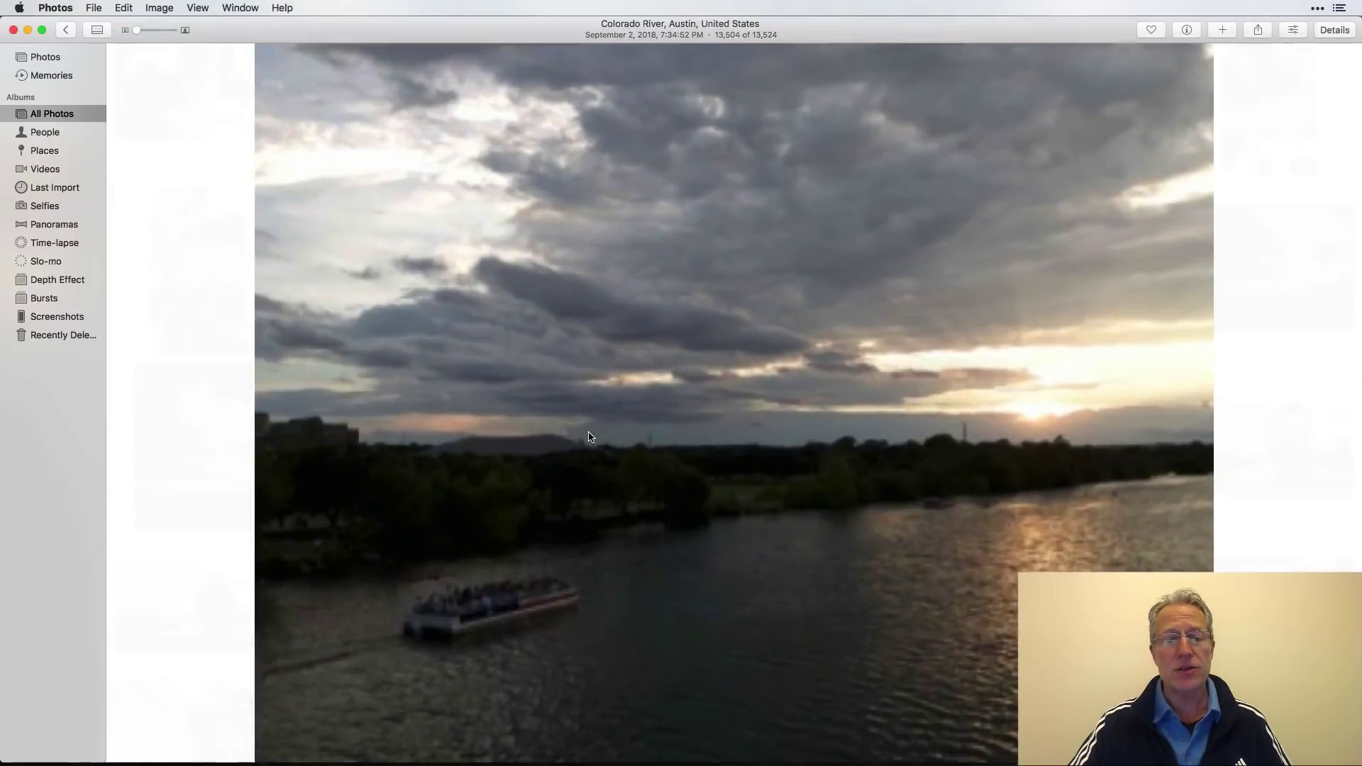
# Check the river sunset picture's file info, then look at the export options for its unmodified original without exporting
pyautogui.click(1182, 28)
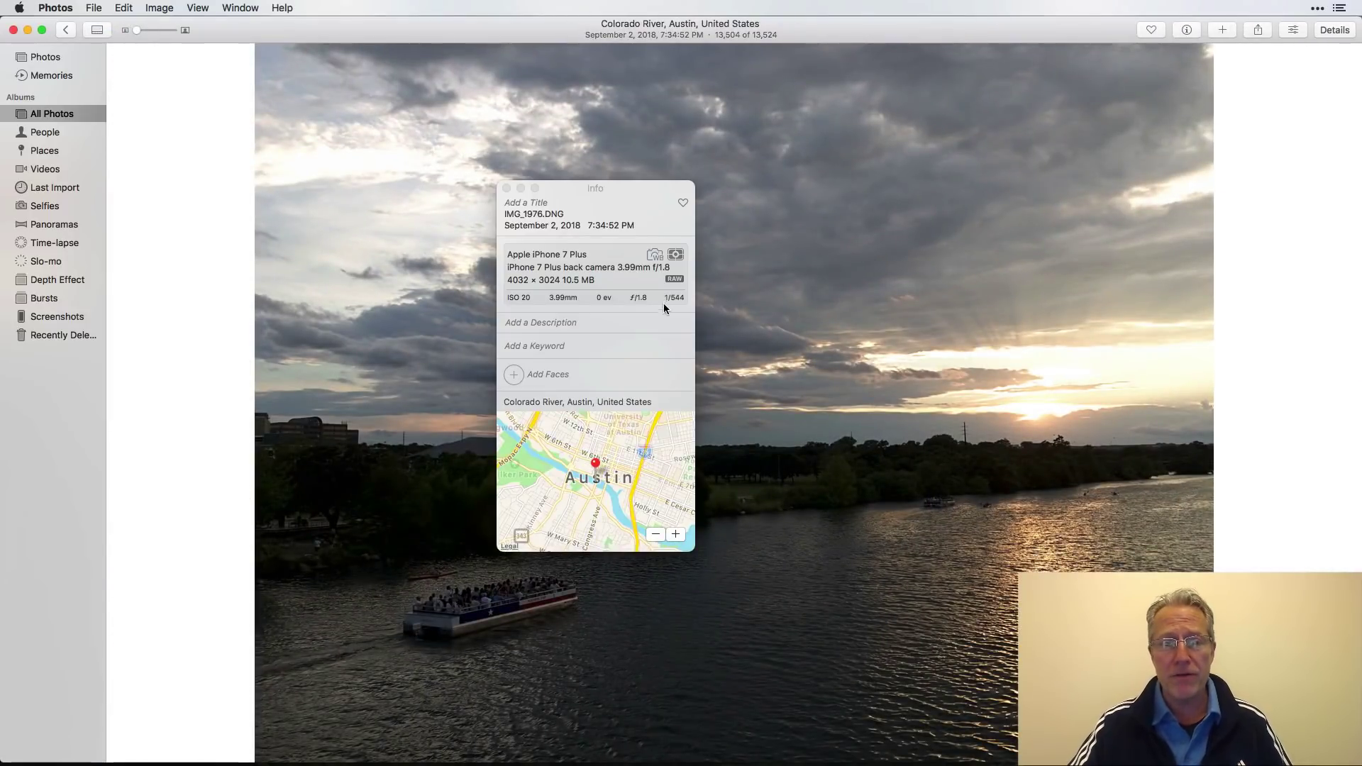
pyautogui.click(507, 189)
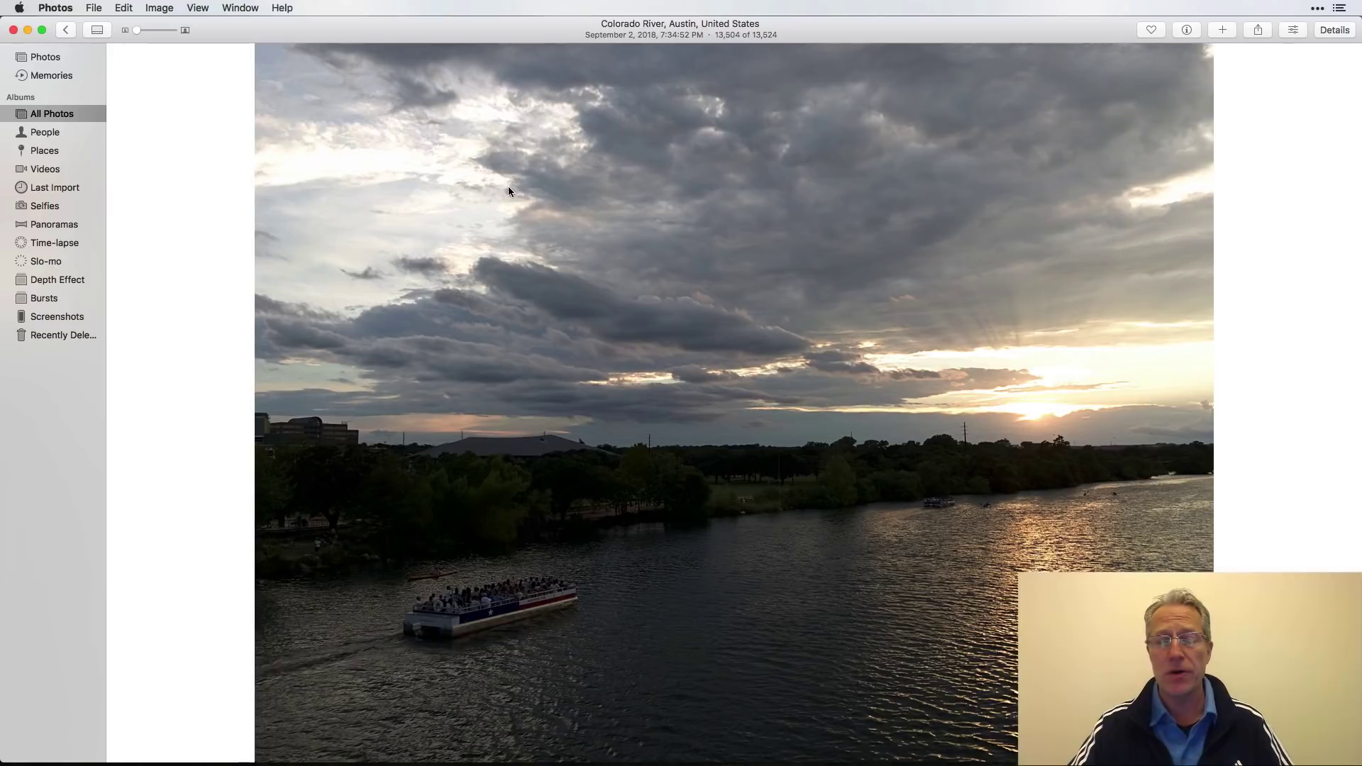
pyautogui.click(94, 8)
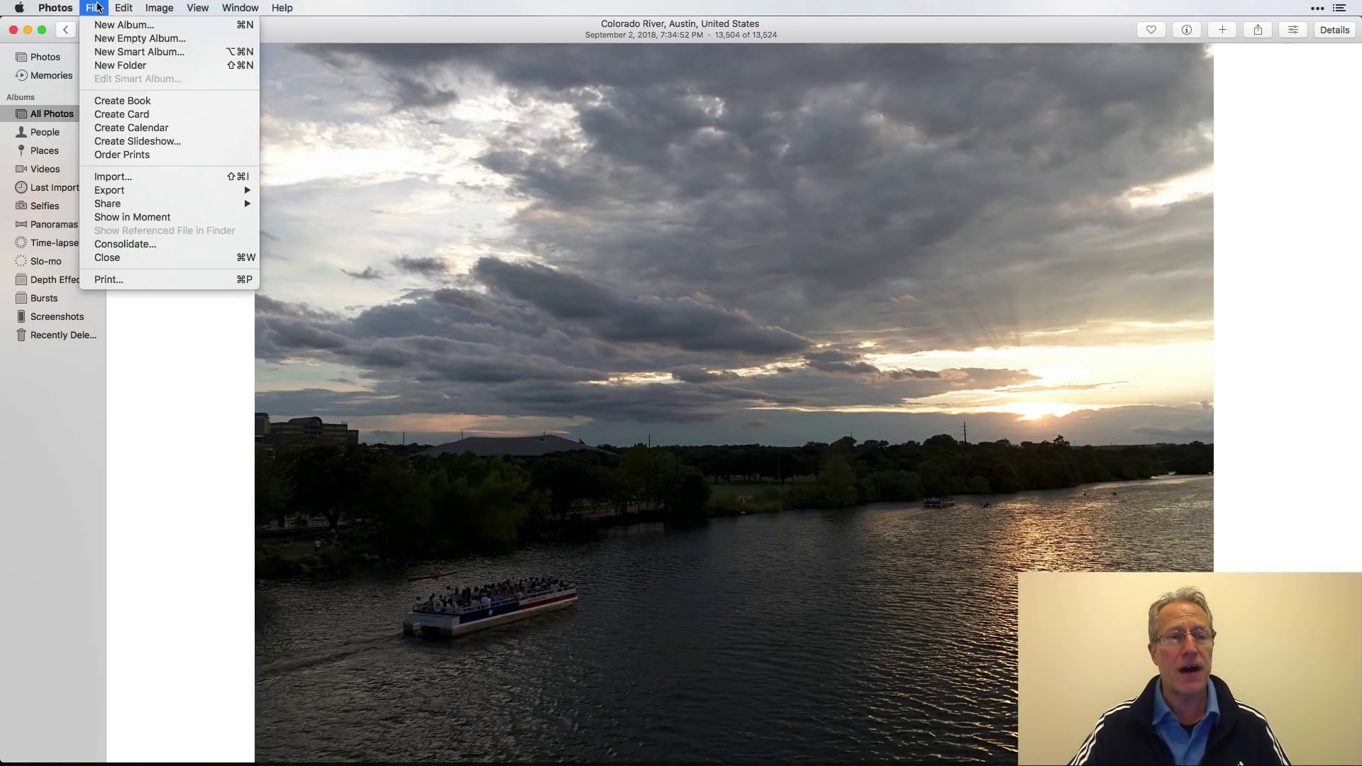
pyautogui.moveTo(131, 194)
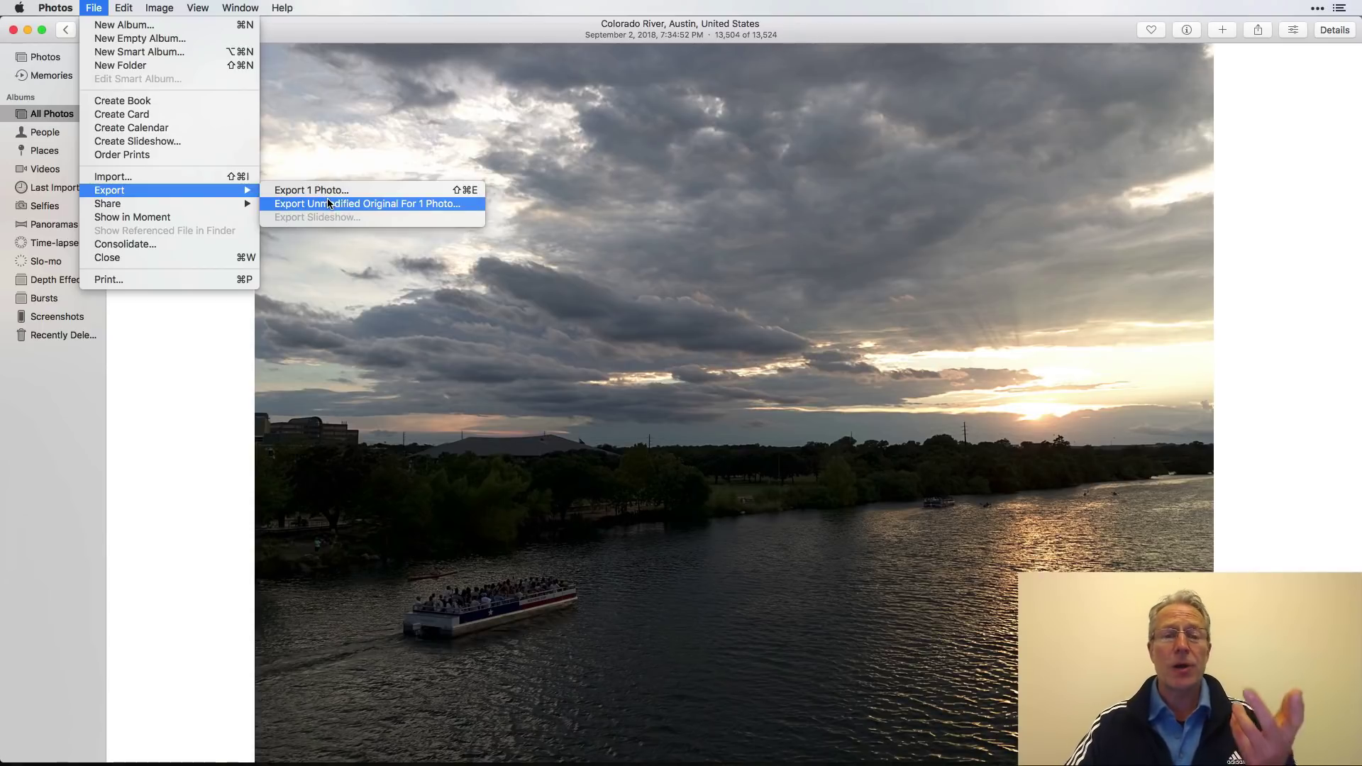
pyautogui.click(232, 360)
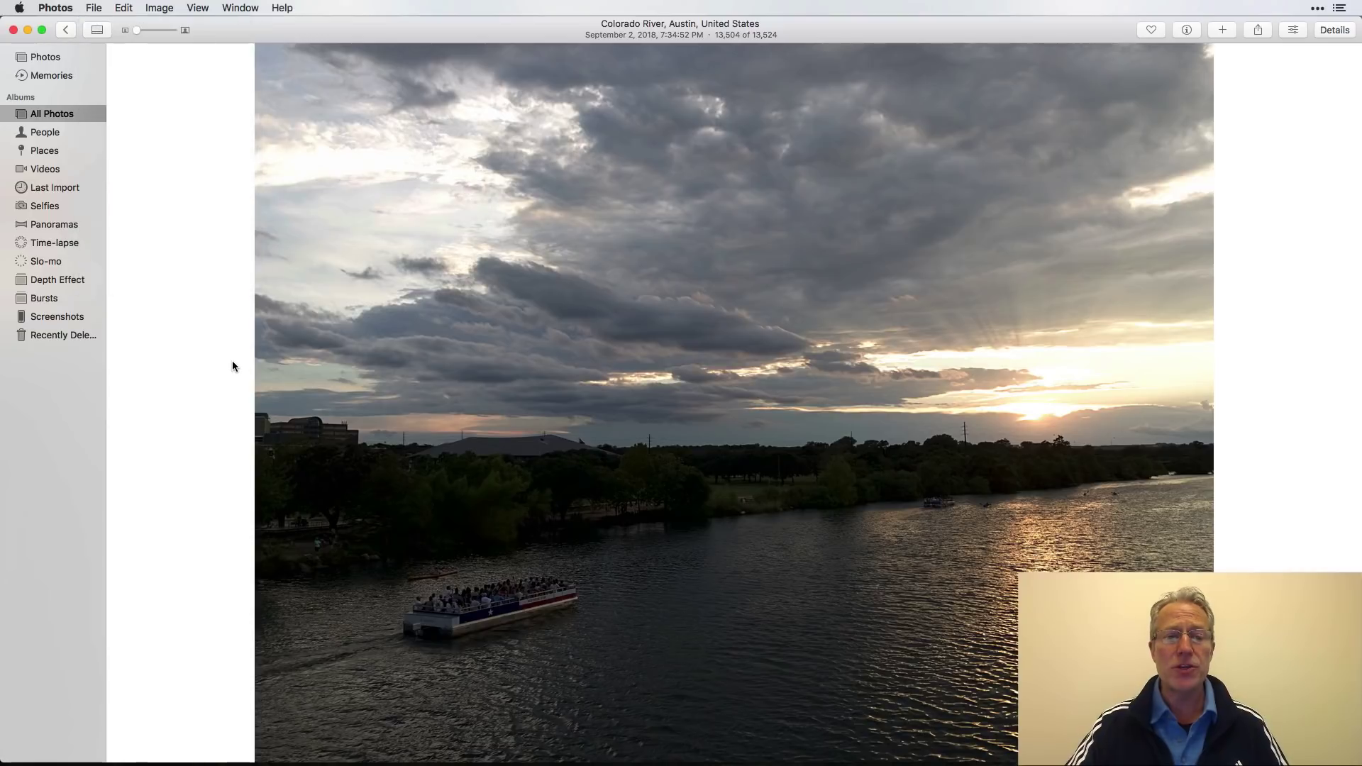
# Switch back to Luminar 3 and return from the single bridge picture to the Photos folder's thumbnails in the Library
pyautogui.click(31, 30)
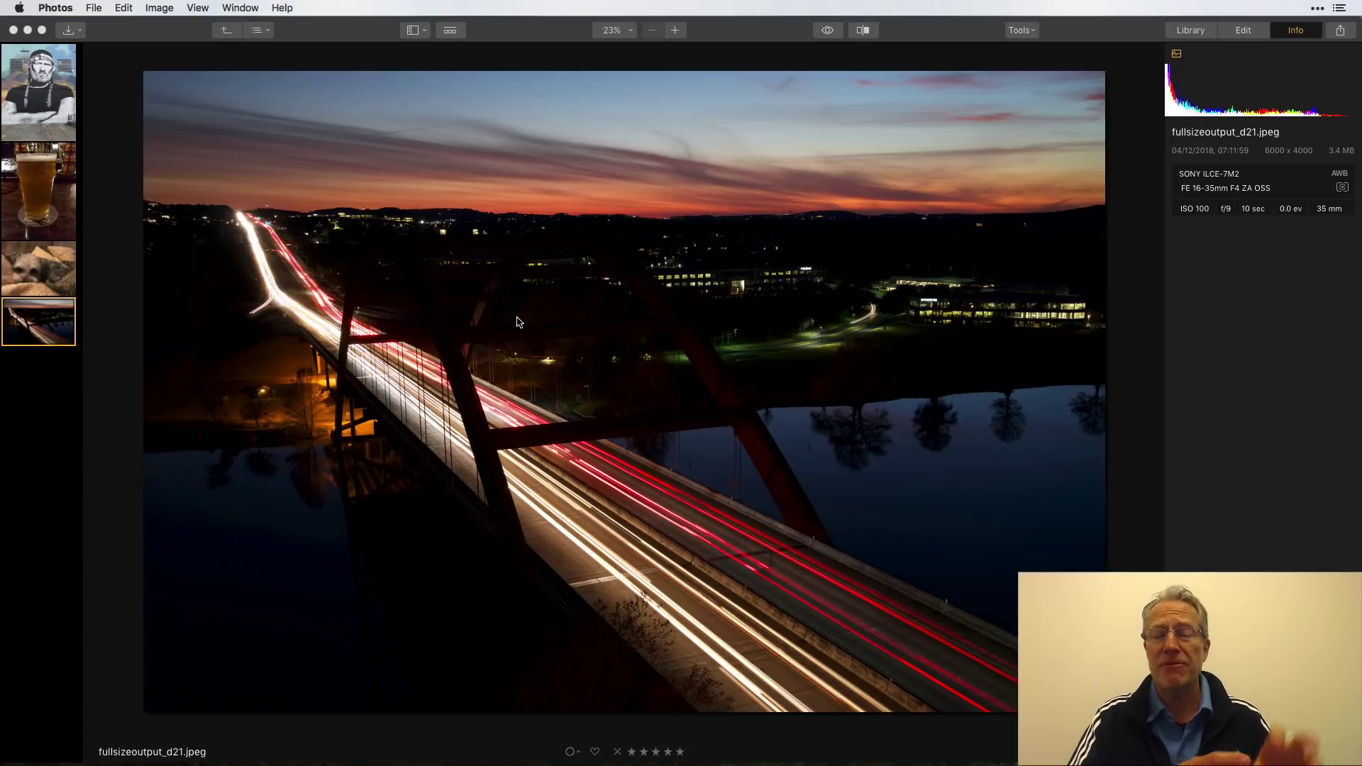
pyautogui.click(1206, 28)
pyautogui.click(1190, 30)
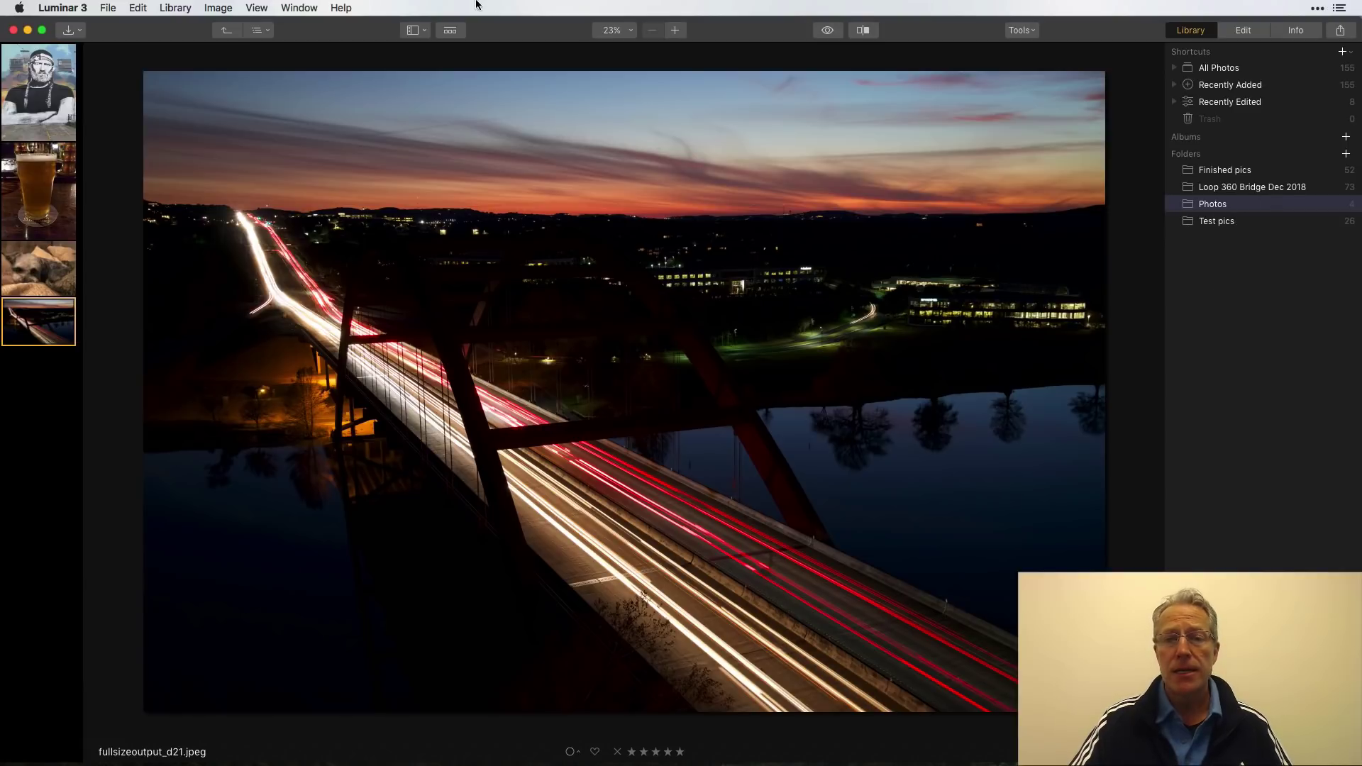
pyautogui.click(224, 31)
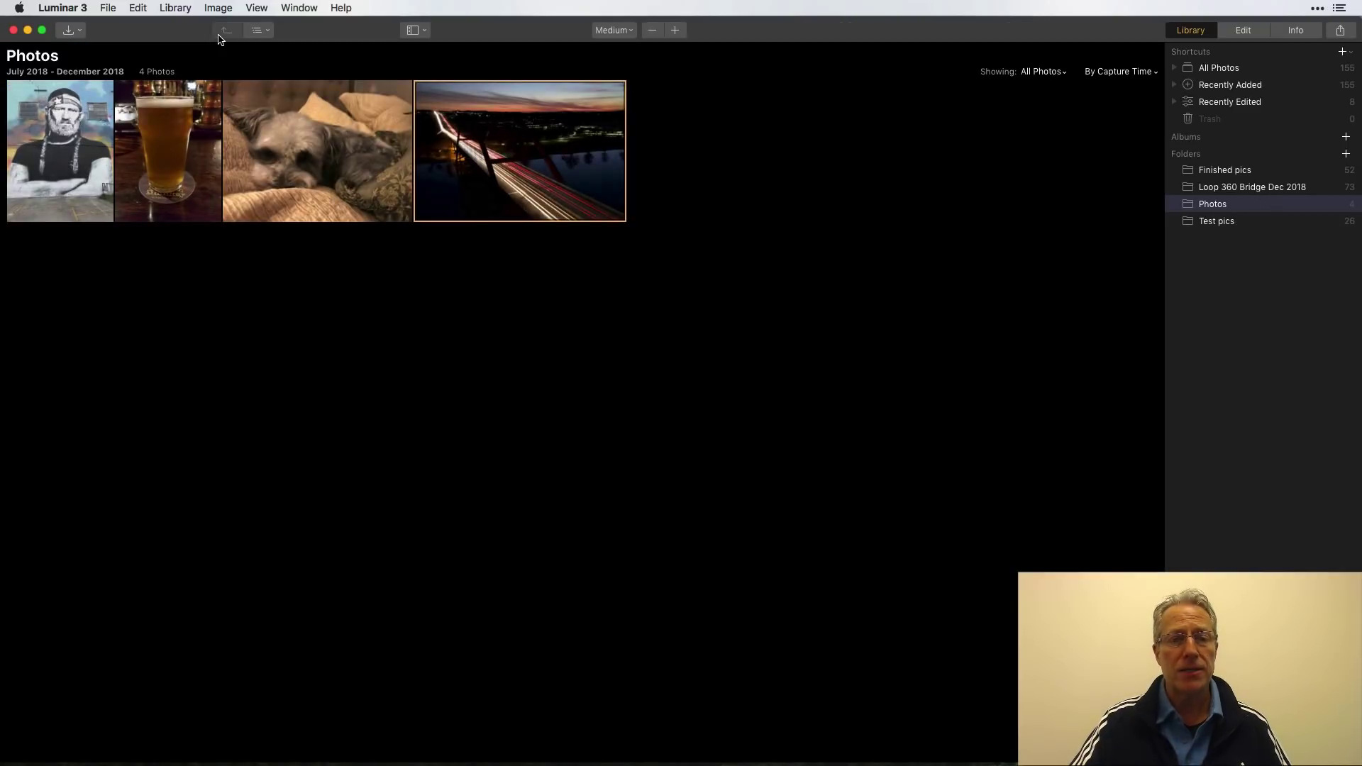
# Show All Photos in the library, and view the dialog for adding a folder without adding one
pyautogui.click(1220, 74)
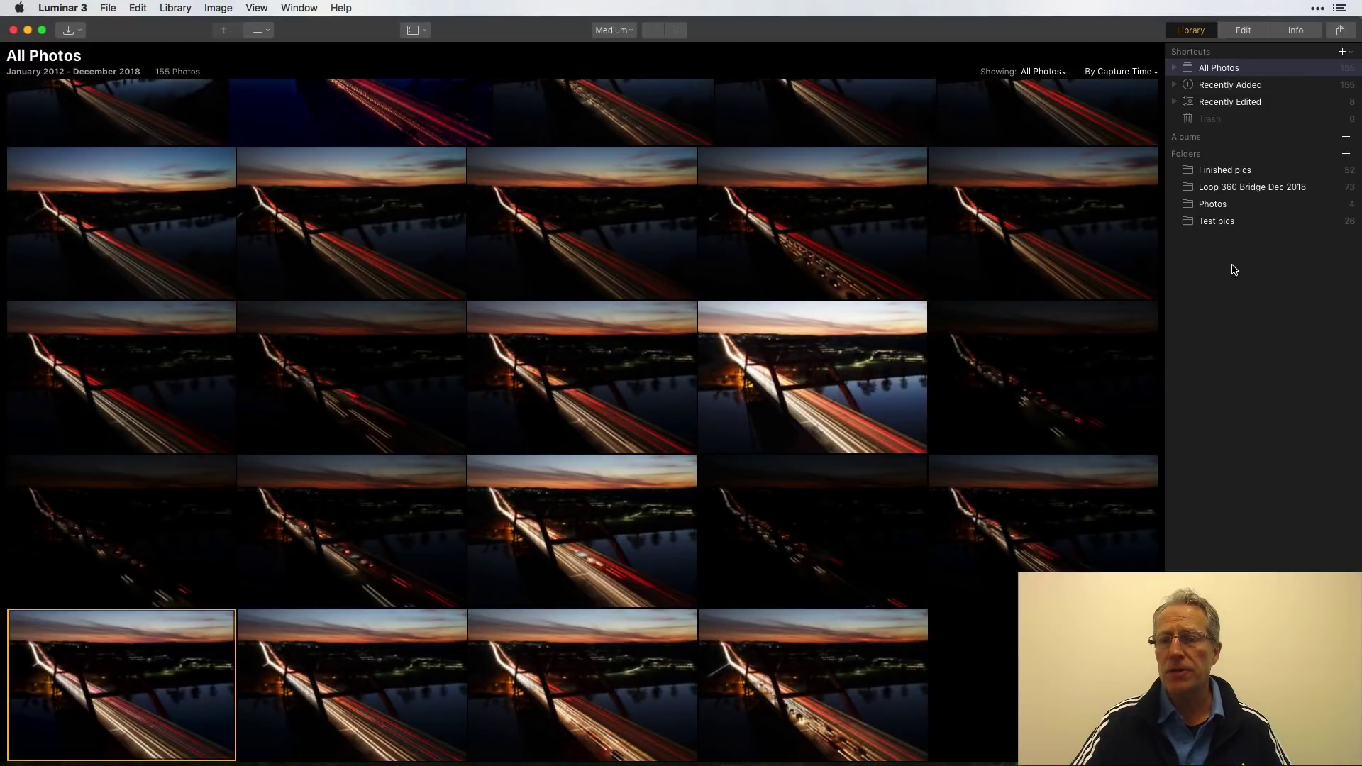
pyautogui.click(1345, 154)
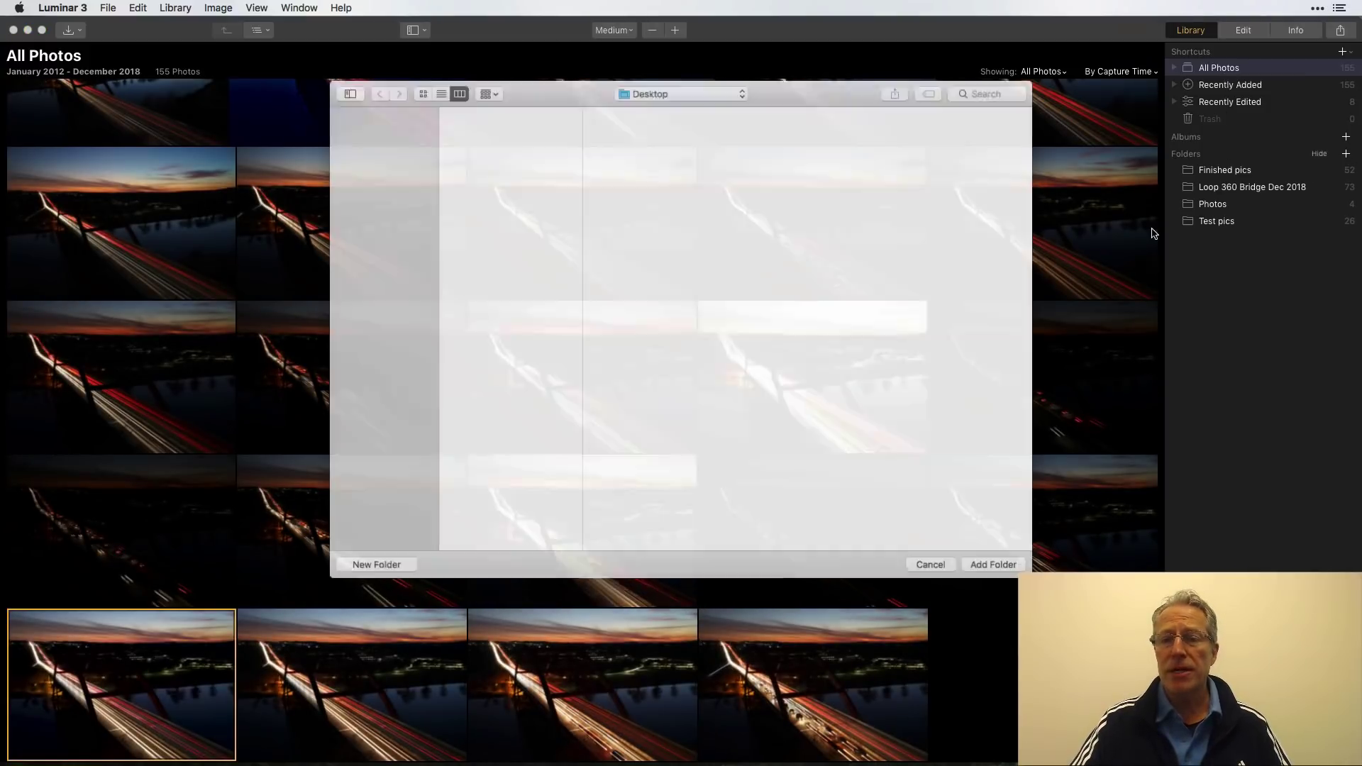
pyautogui.click(934, 568)
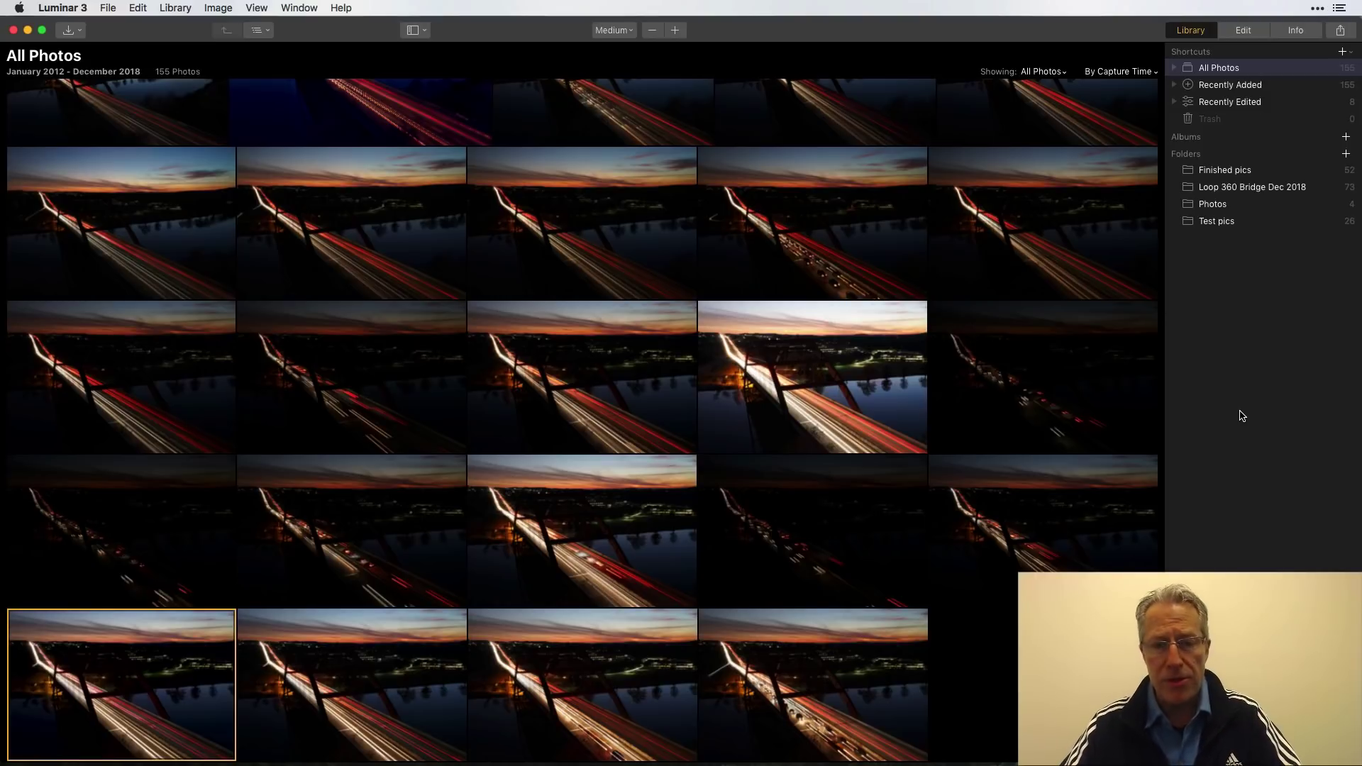
# Start an image import, choose the Photos media library as the source, and expand its contents
pyautogui.click(115, 12)
pyautogui.click(122, 48)
pyautogui.scroll(-5, 417, 376)
pyautogui.scroll(-3, 417, 384)
pyautogui.click(376, 454)
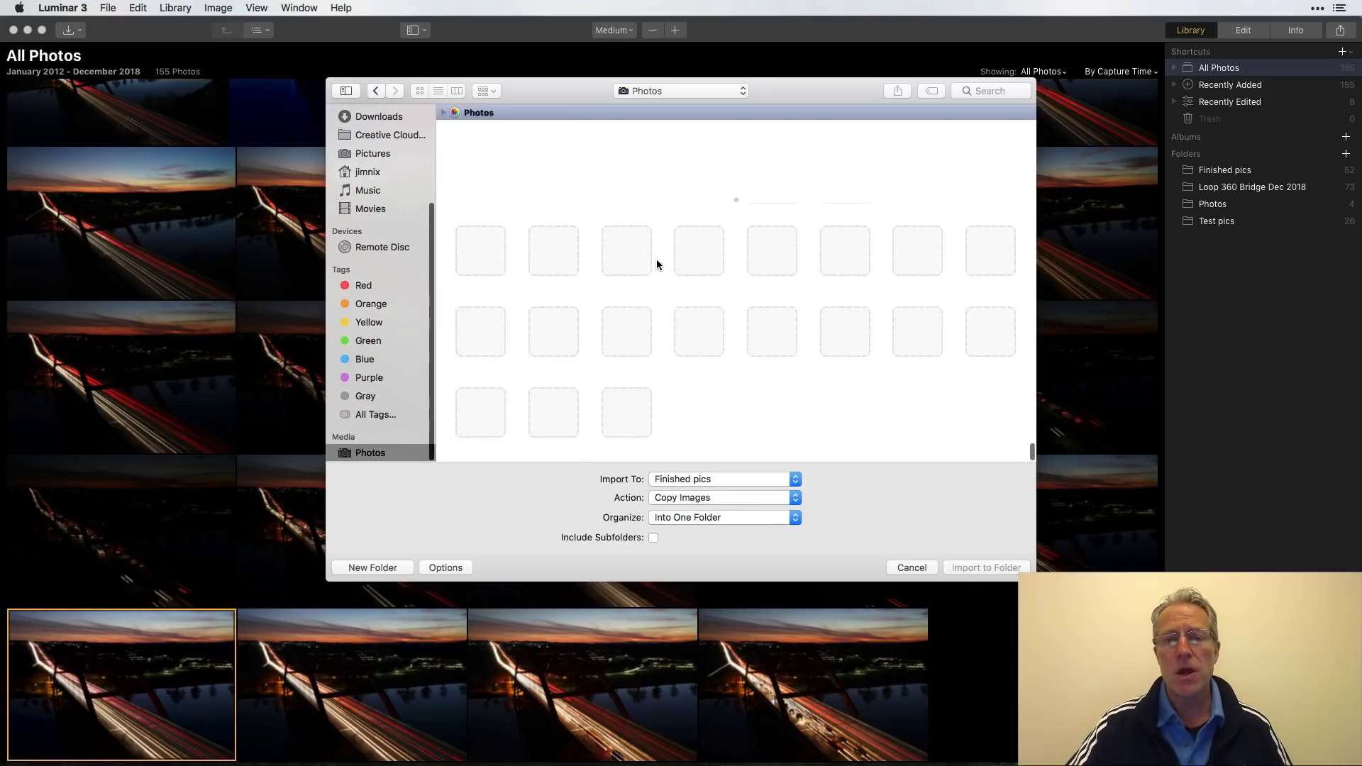
pyautogui.click(443, 113)
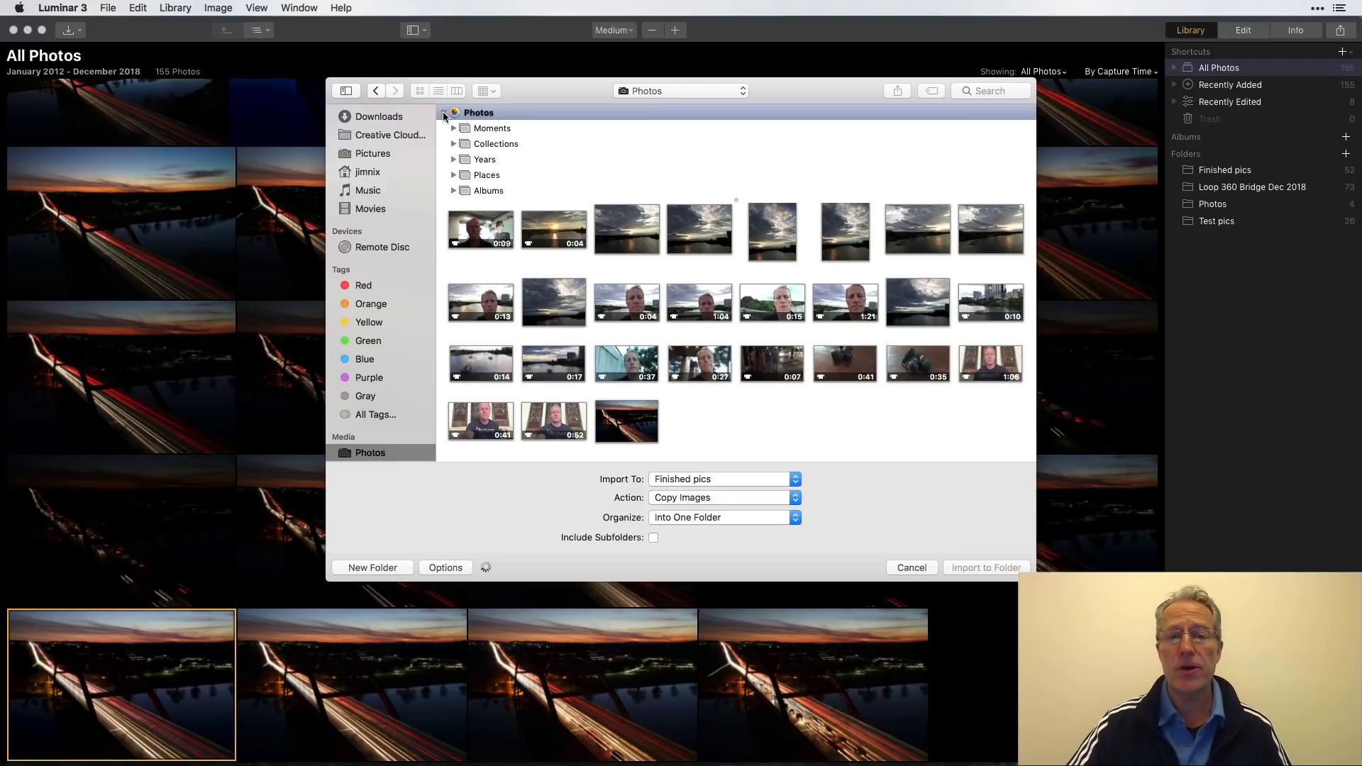
# Expand the Moments group of the Photos media library and look through its dated entries
pyautogui.click(453, 129)
pyautogui.scroll(-3, 458, 140)
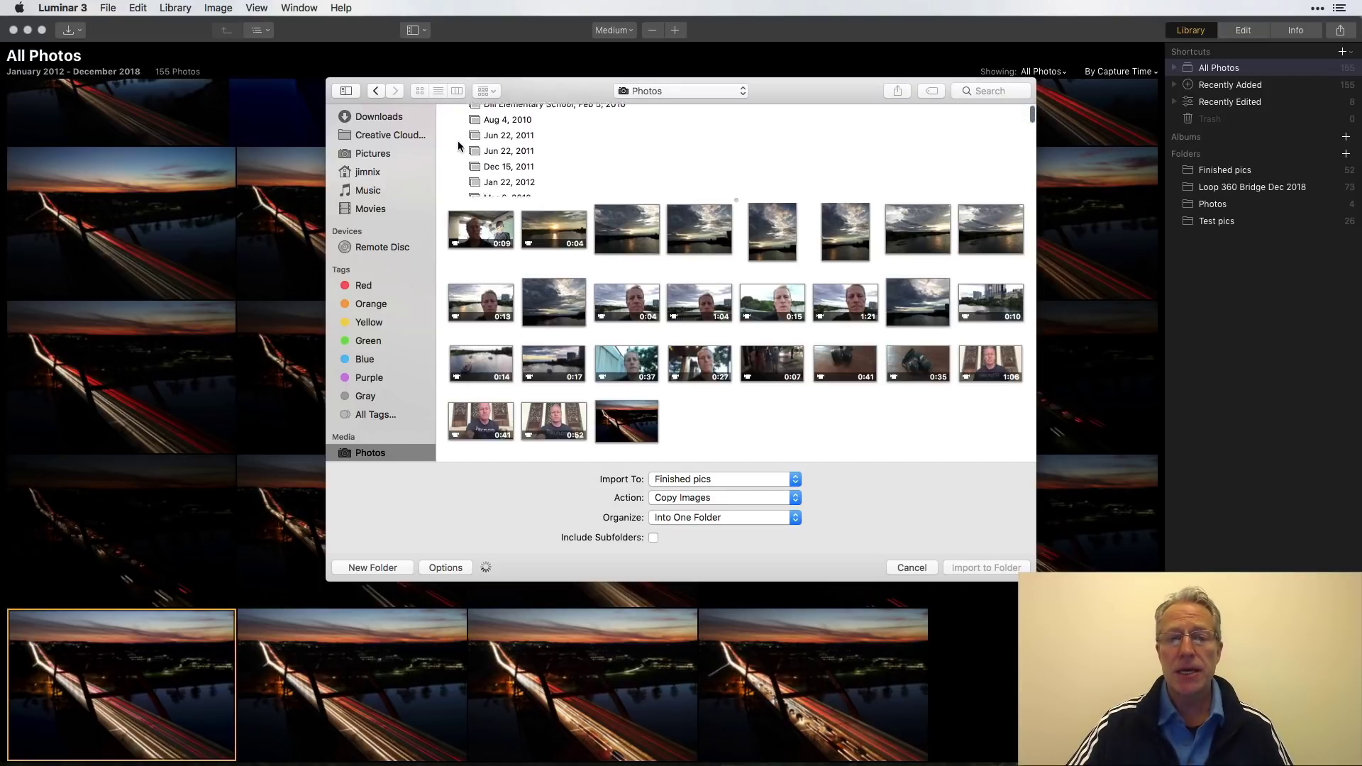
pyautogui.scroll(-10, 464, 147)
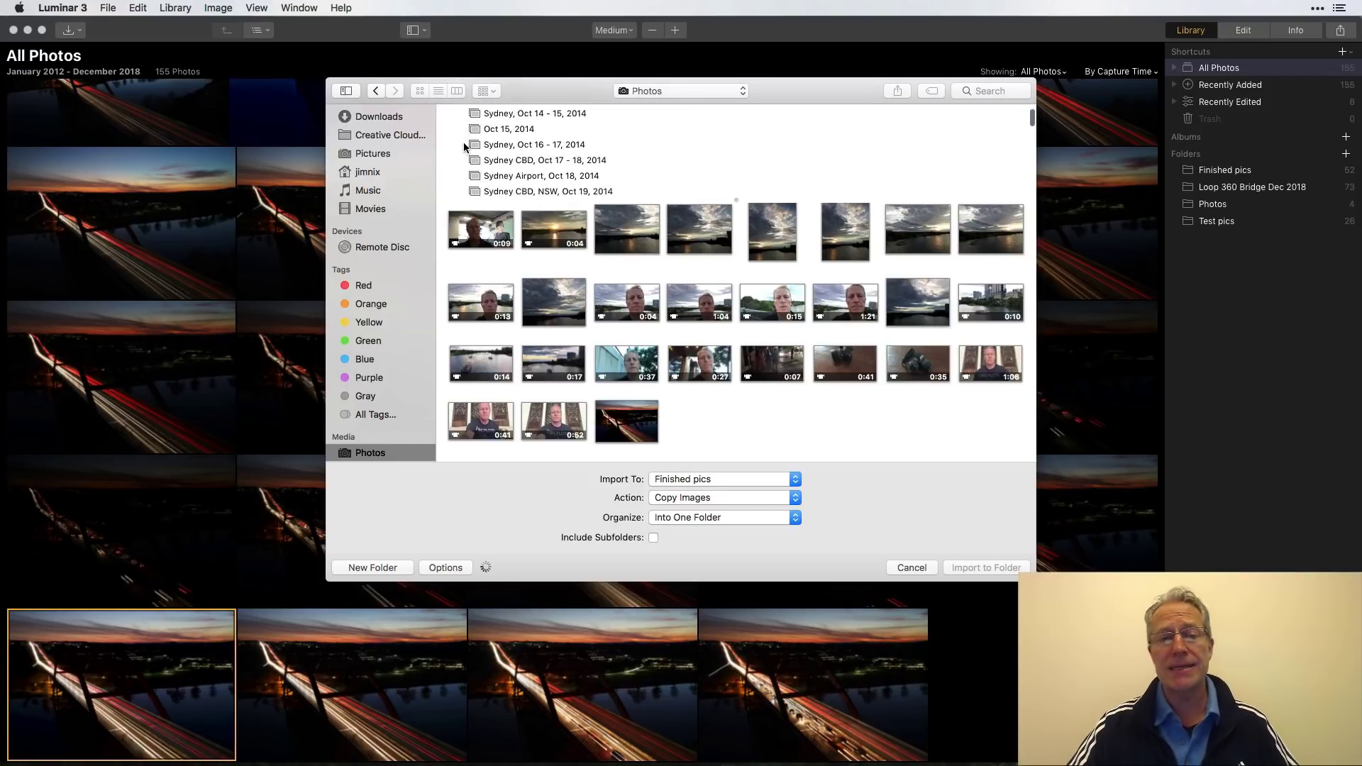
pyautogui.scroll(-6, 464, 145)
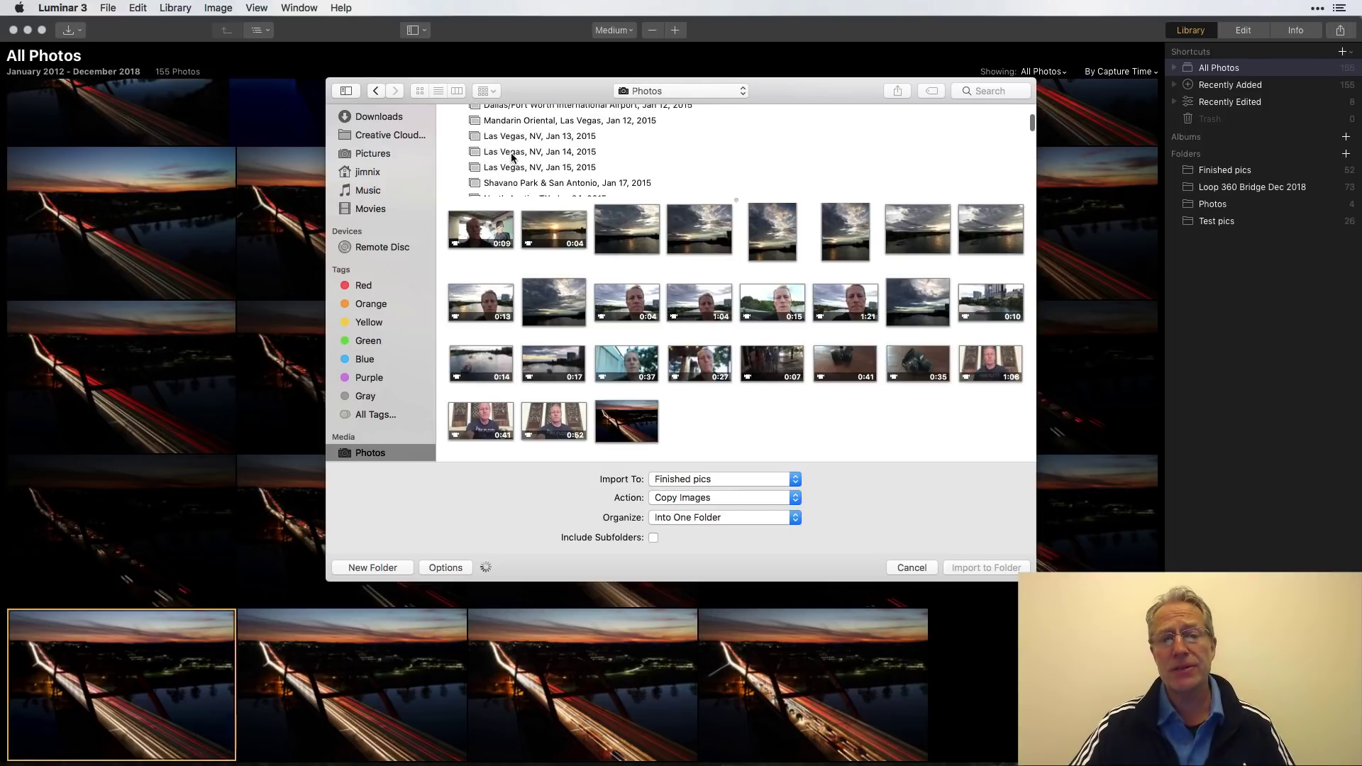
pyautogui.scroll(-4, 512, 156)
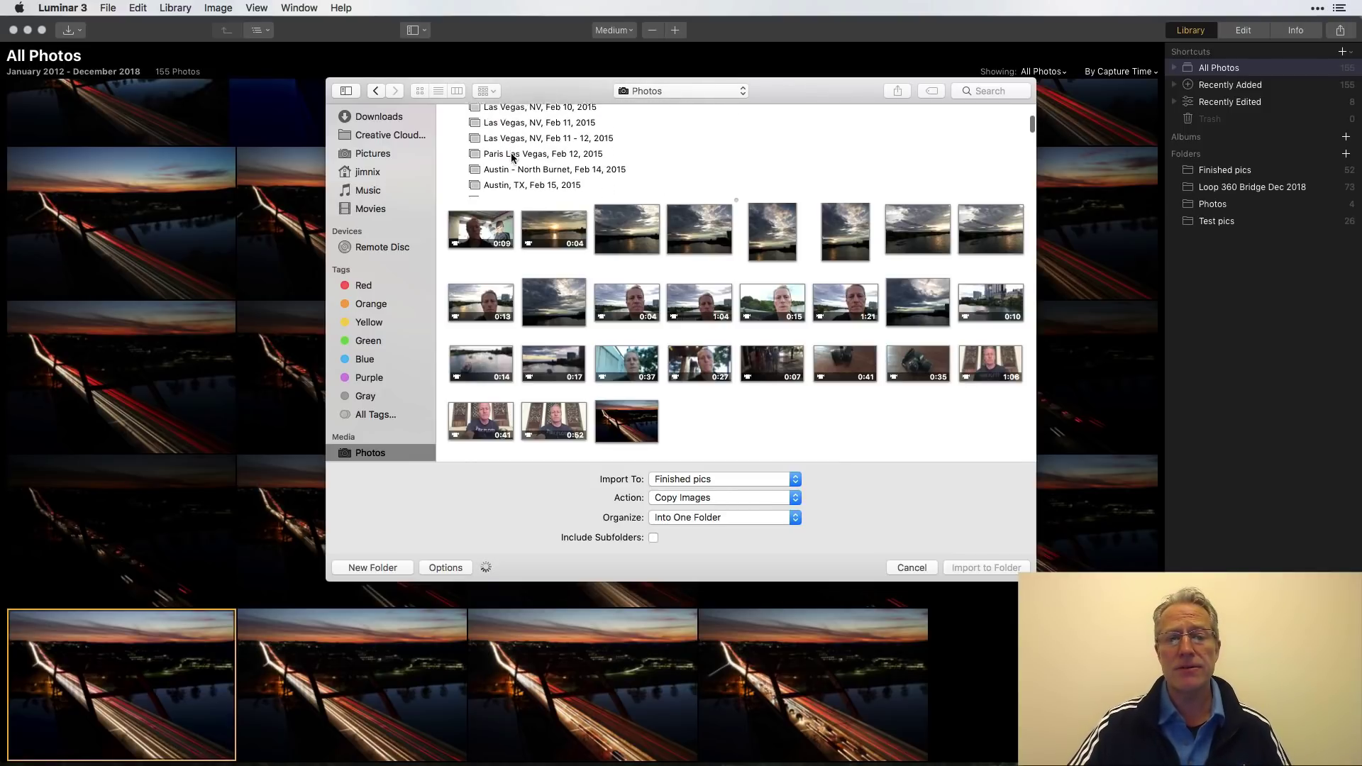
pyautogui.scroll(-6, 513, 156)
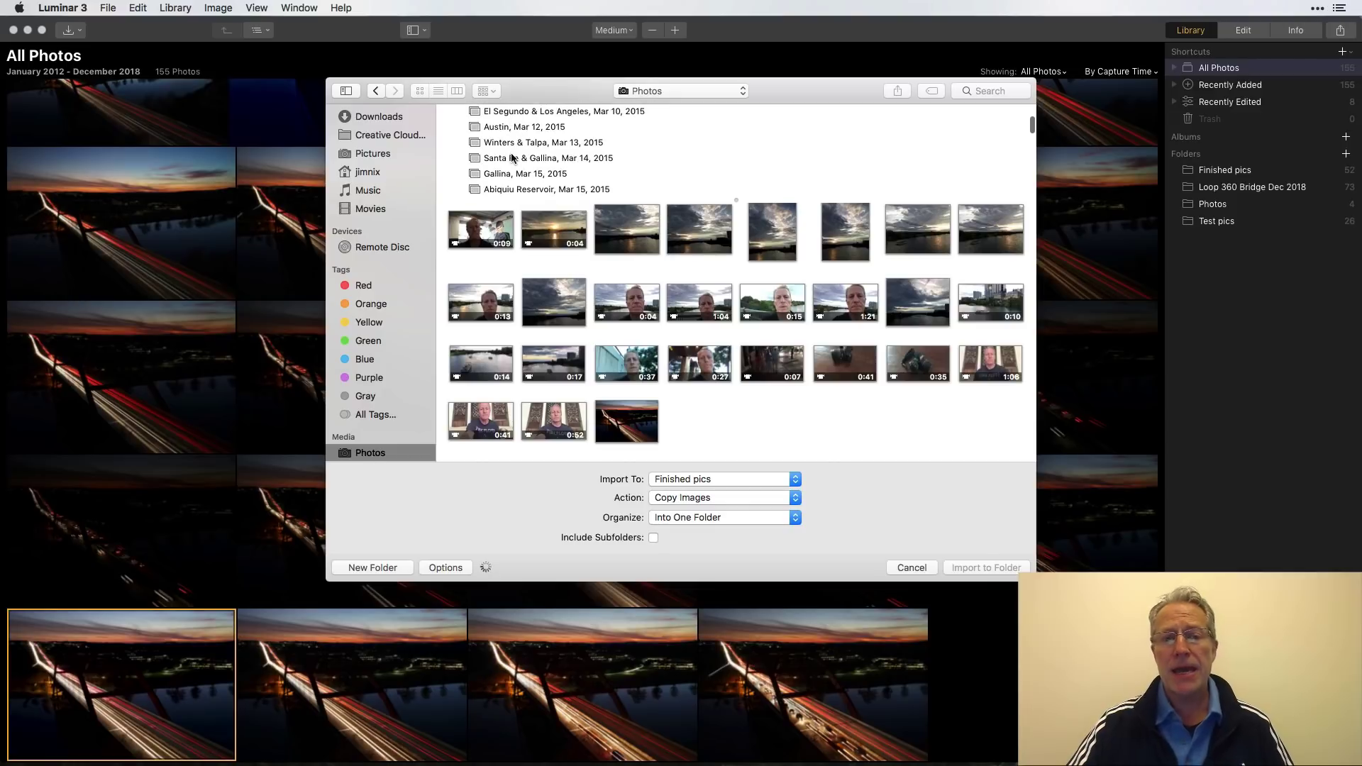
pyautogui.scroll(-8, 512, 156)
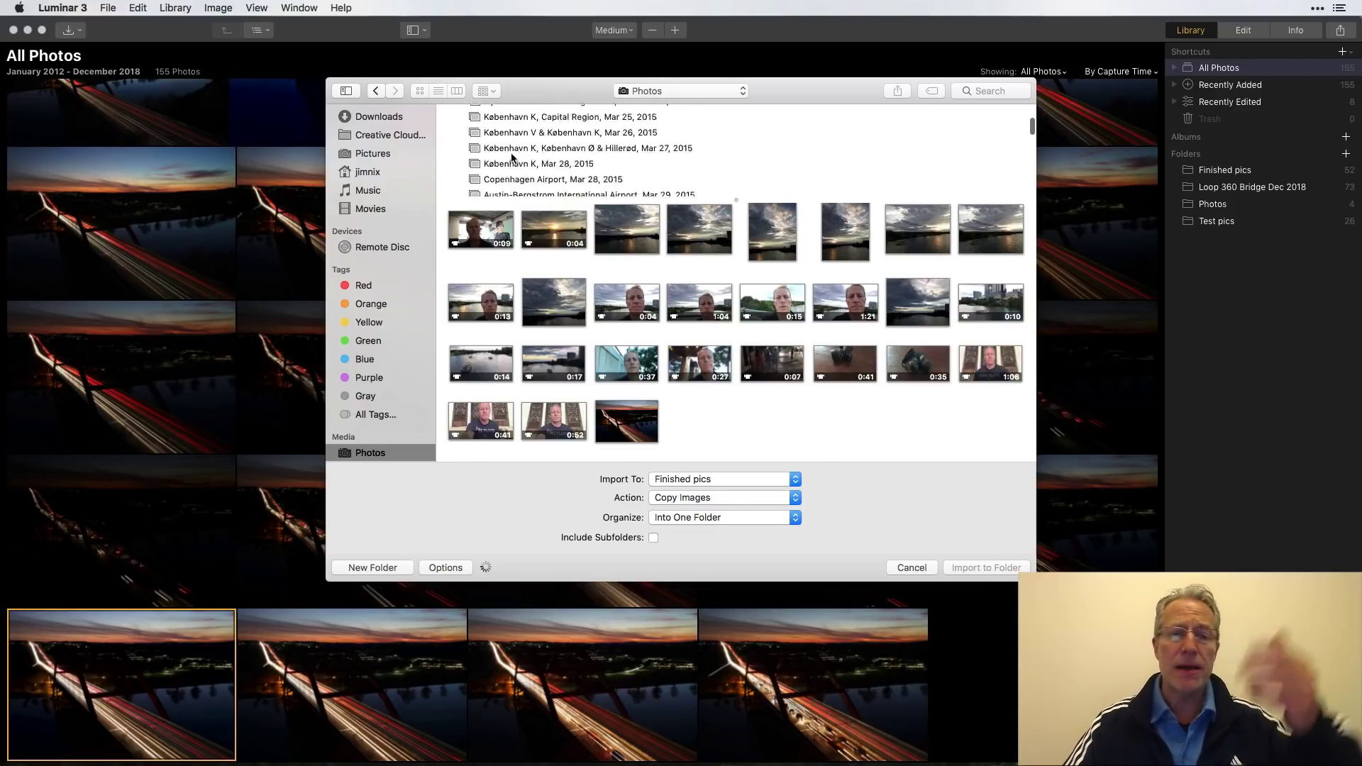
pyautogui.scroll(-6, 512, 157)
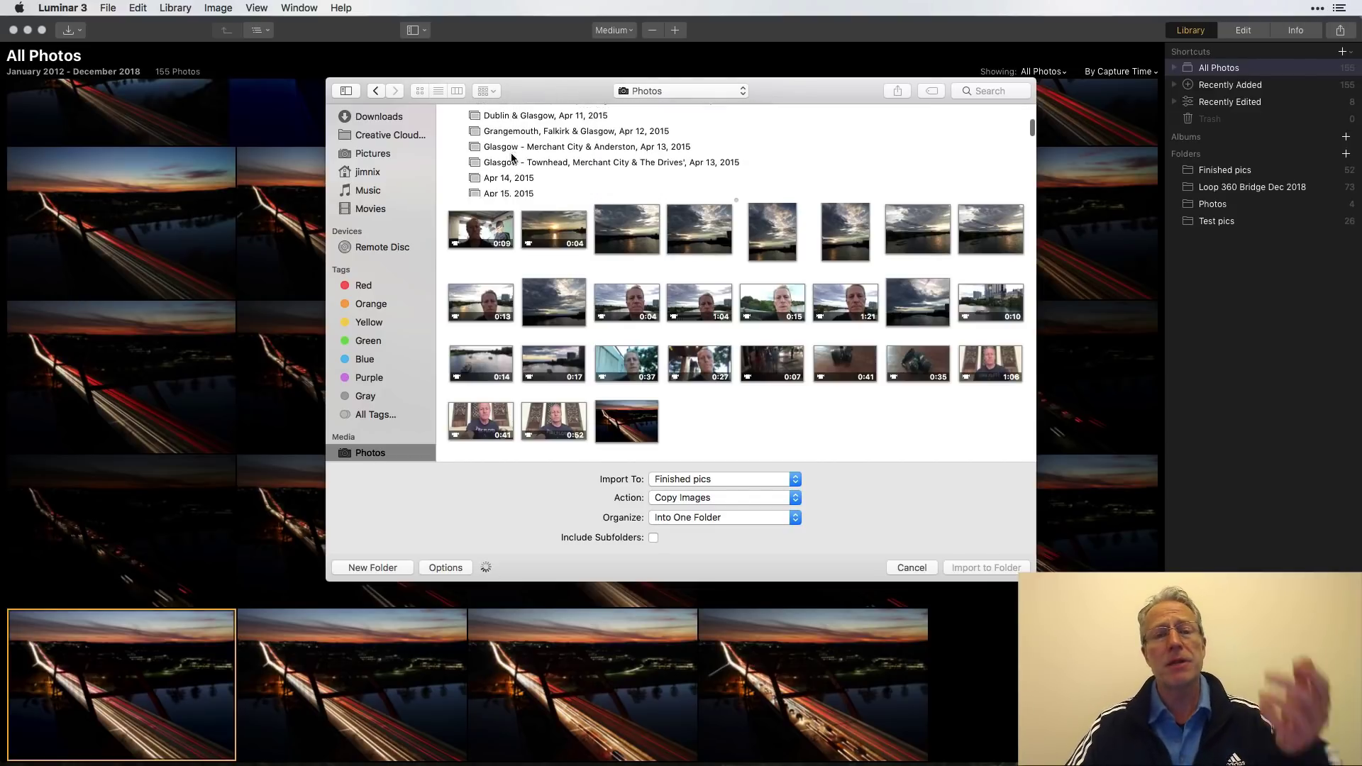
pyautogui.scroll(15, 512, 158)
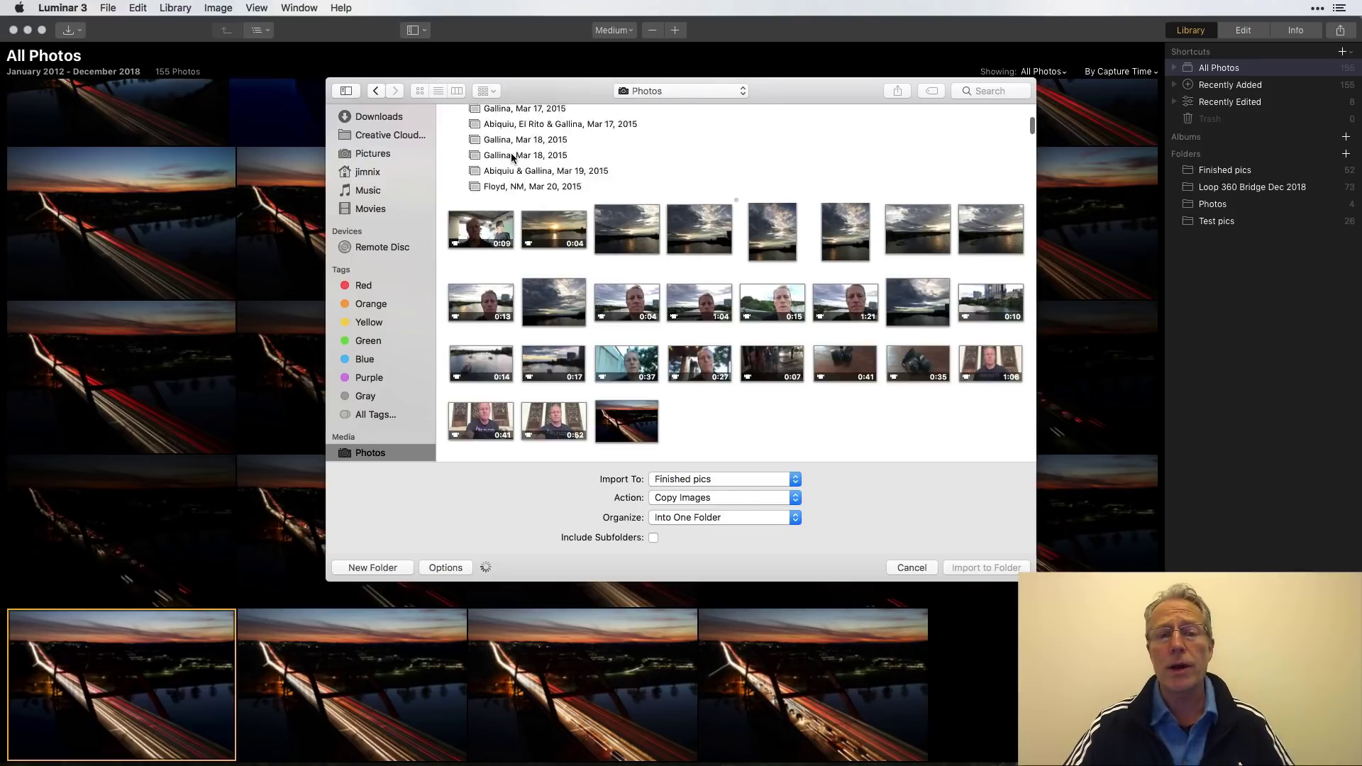
pyautogui.scroll(3, 512, 156)
# Enlarge the list area above the thumbnails, look through the Moments entries again, and collapse the group
pyautogui.moveTo(736, 201); pyautogui.dragTo(714, 407)
pyautogui.scroll(-15, 569, 334)
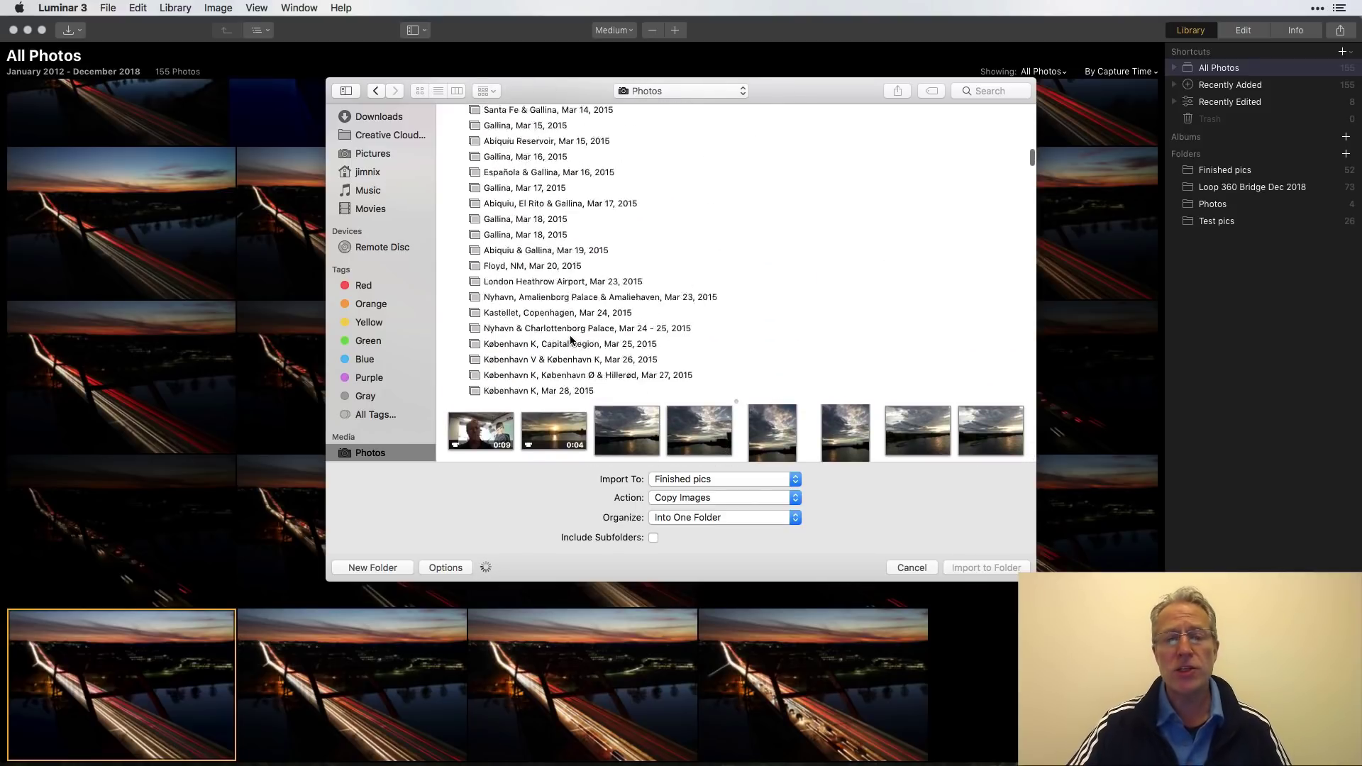
pyautogui.scroll(20, 568, 340)
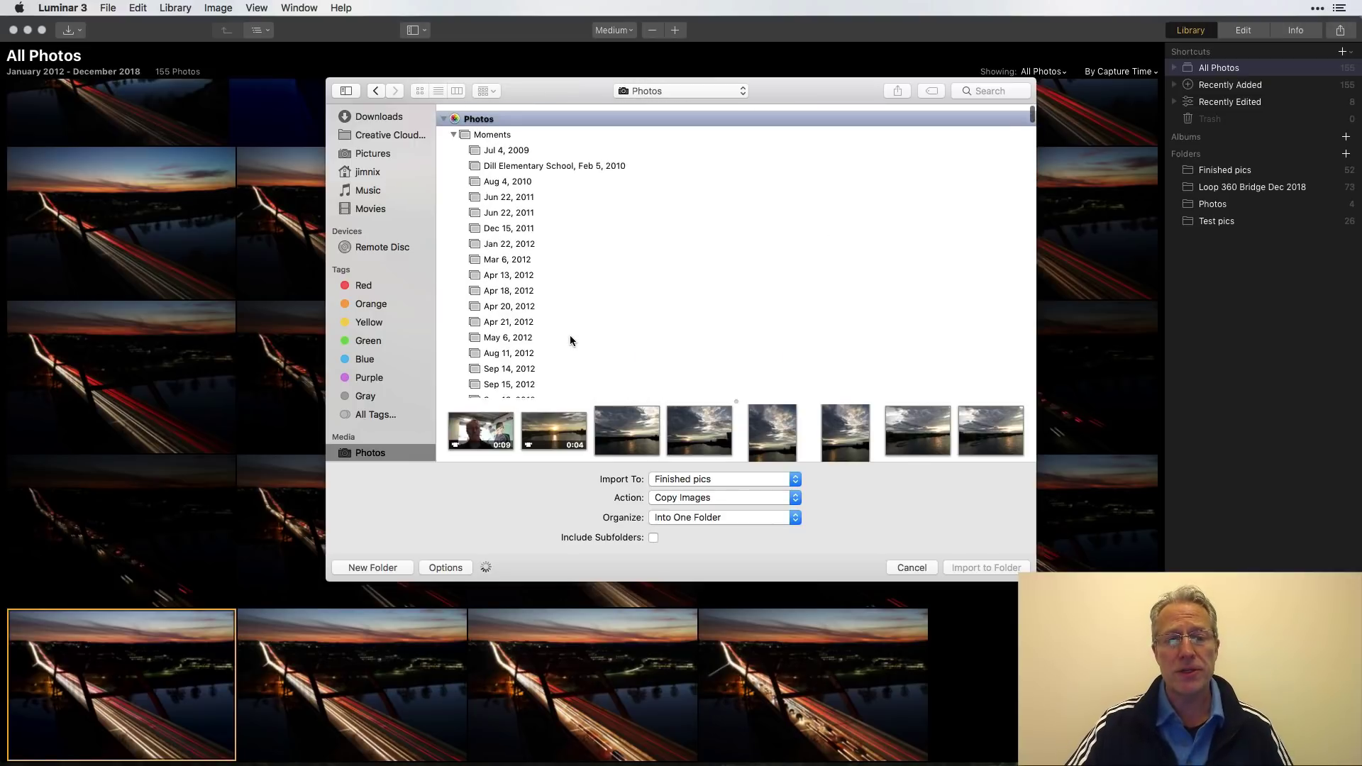
pyautogui.click(452, 127)
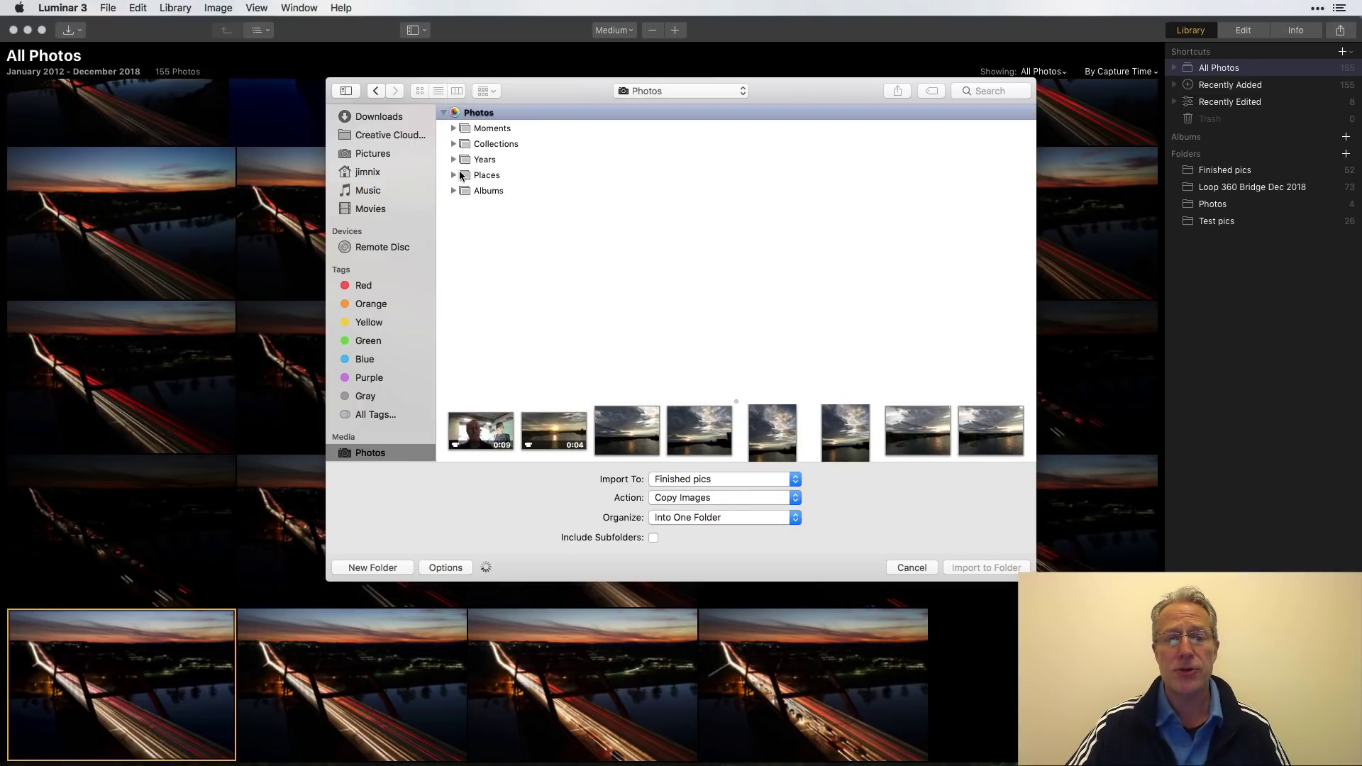
# Look into the Collections and Years groups of the Photos media library, and cancel the import
pyautogui.click(453, 144)
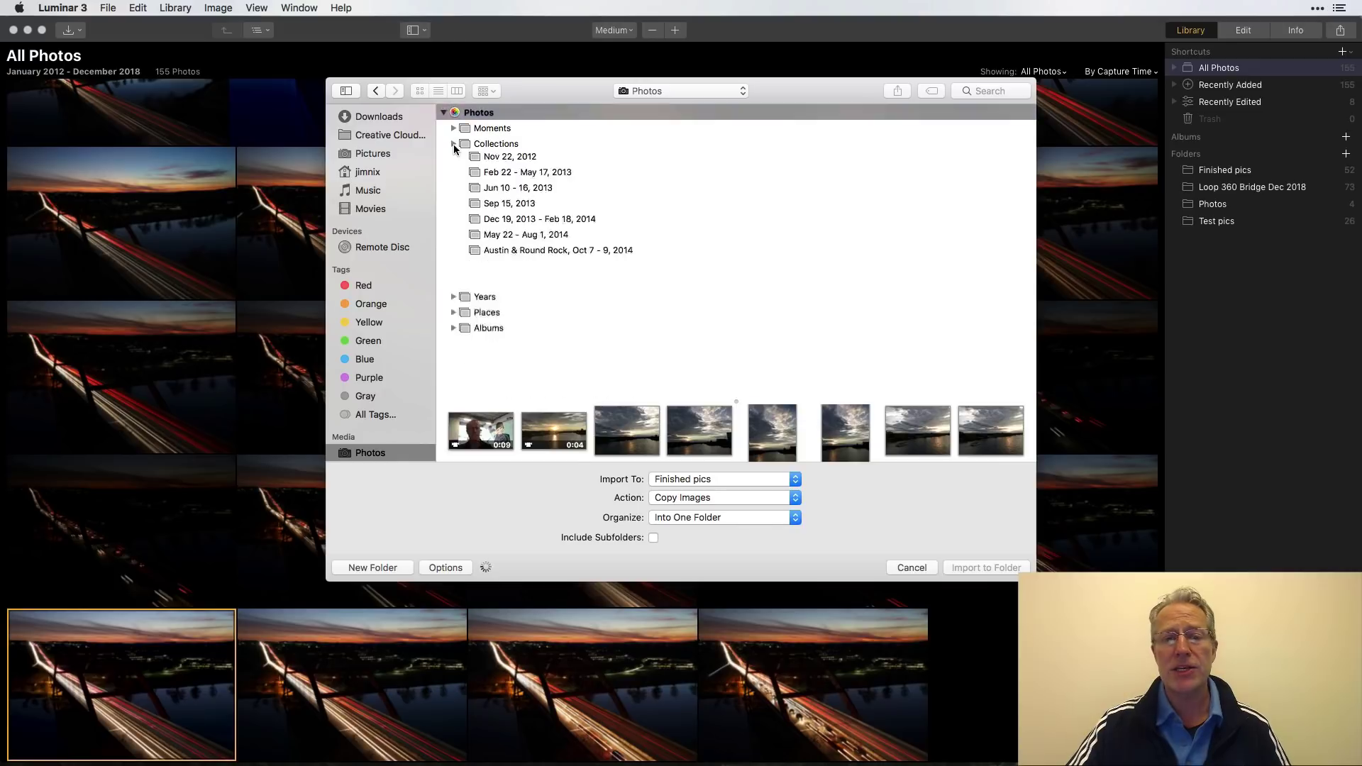
pyautogui.click(453, 143)
pyautogui.click(452, 159)
pyautogui.click(452, 159)
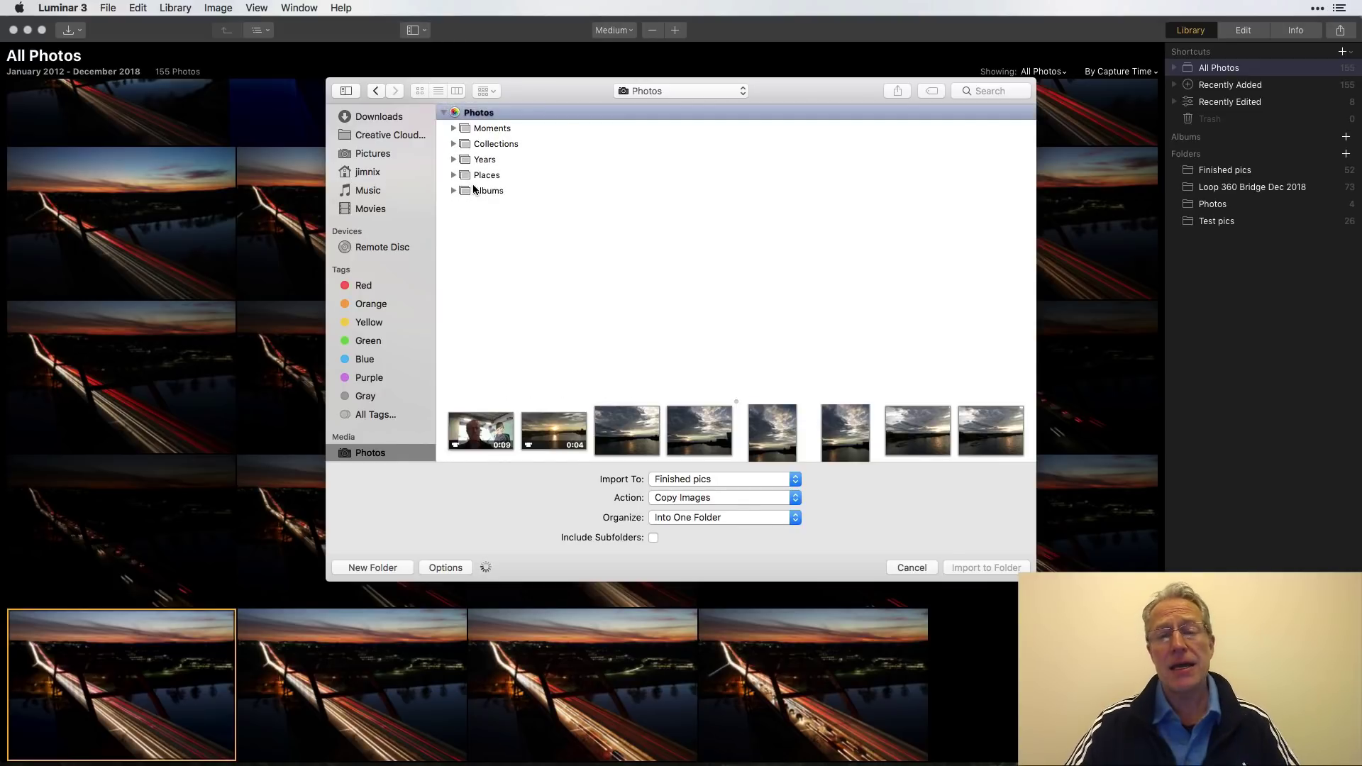
pyautogui.click(912, 567)
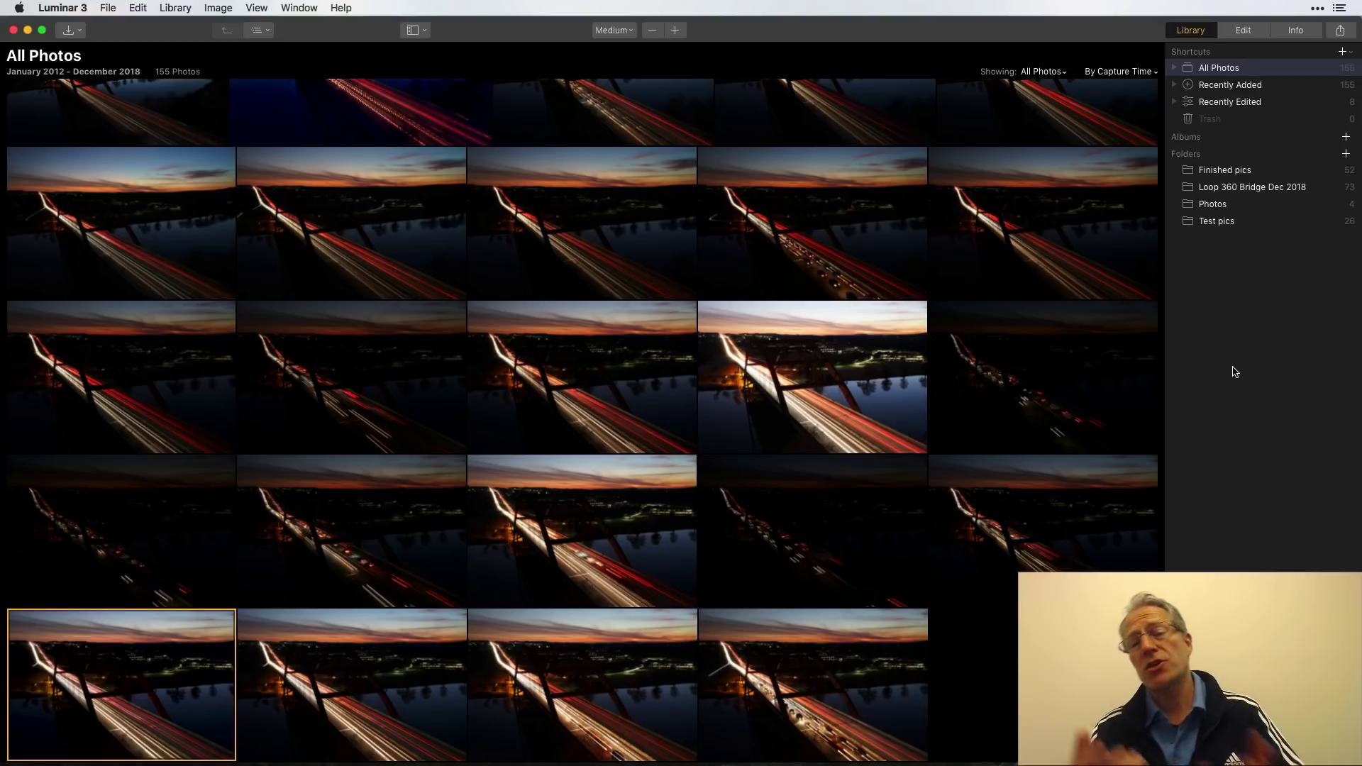
# Look at the Desktop folders offered for adding to the library, and leave without choosing any
pyautogui.click(1345, 155)
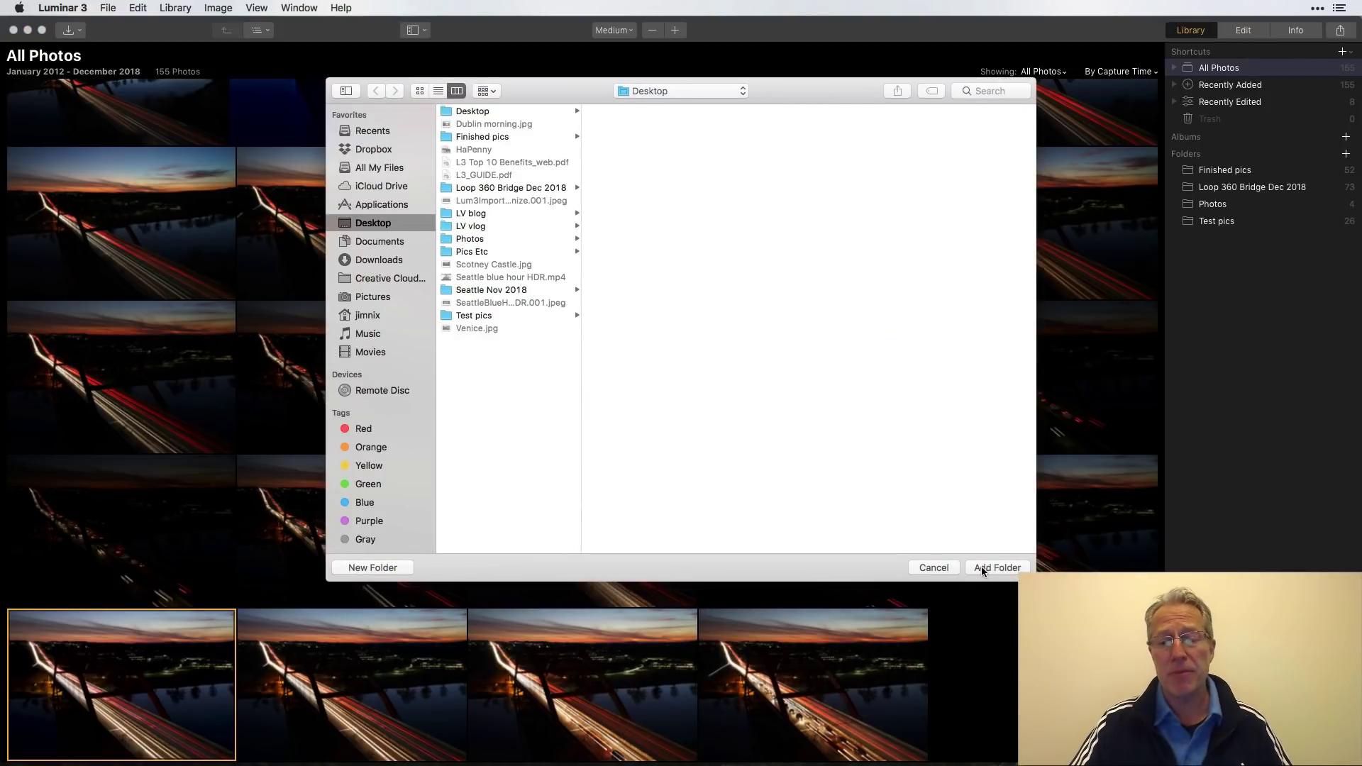
pyautogui.click(949, 569)
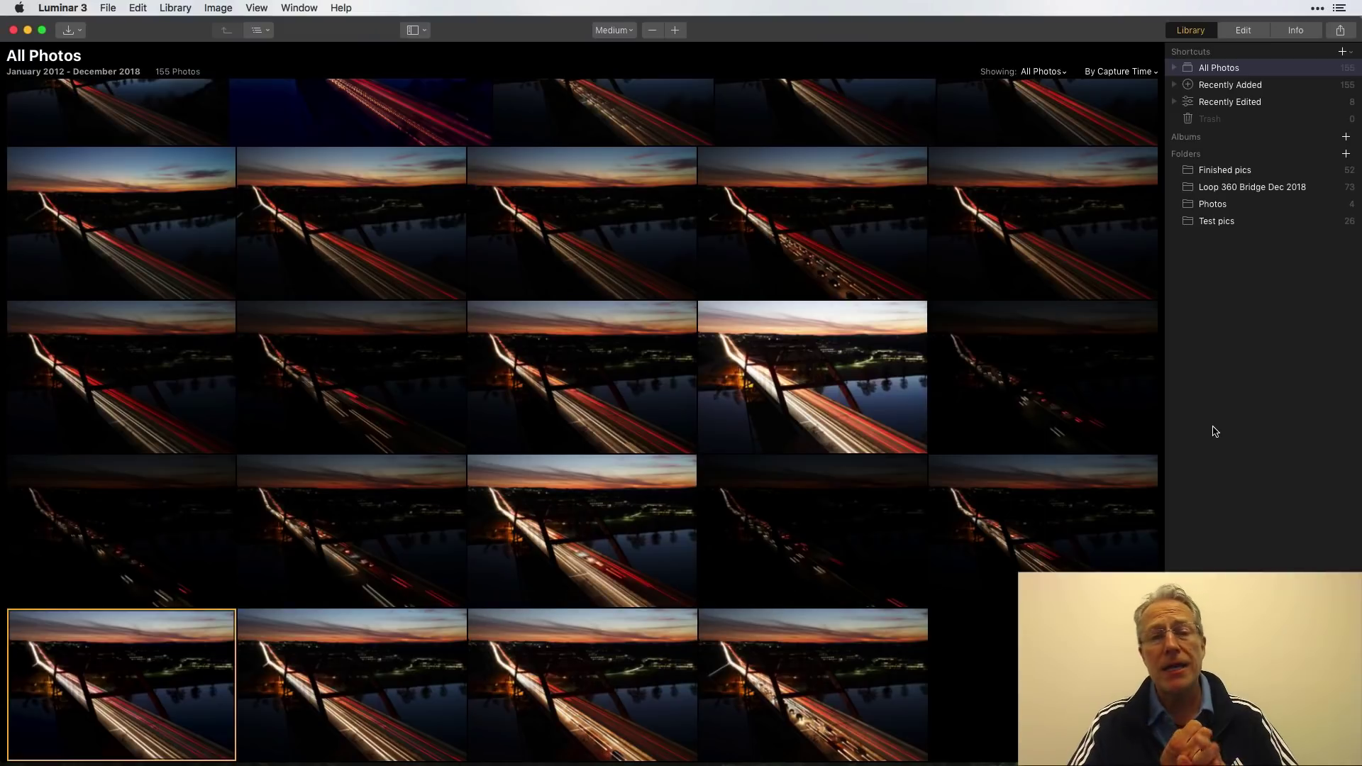
# Reopen the image import with the Photos media library as the source, view its groups, and cancel
pyautogui.click(109, 9)
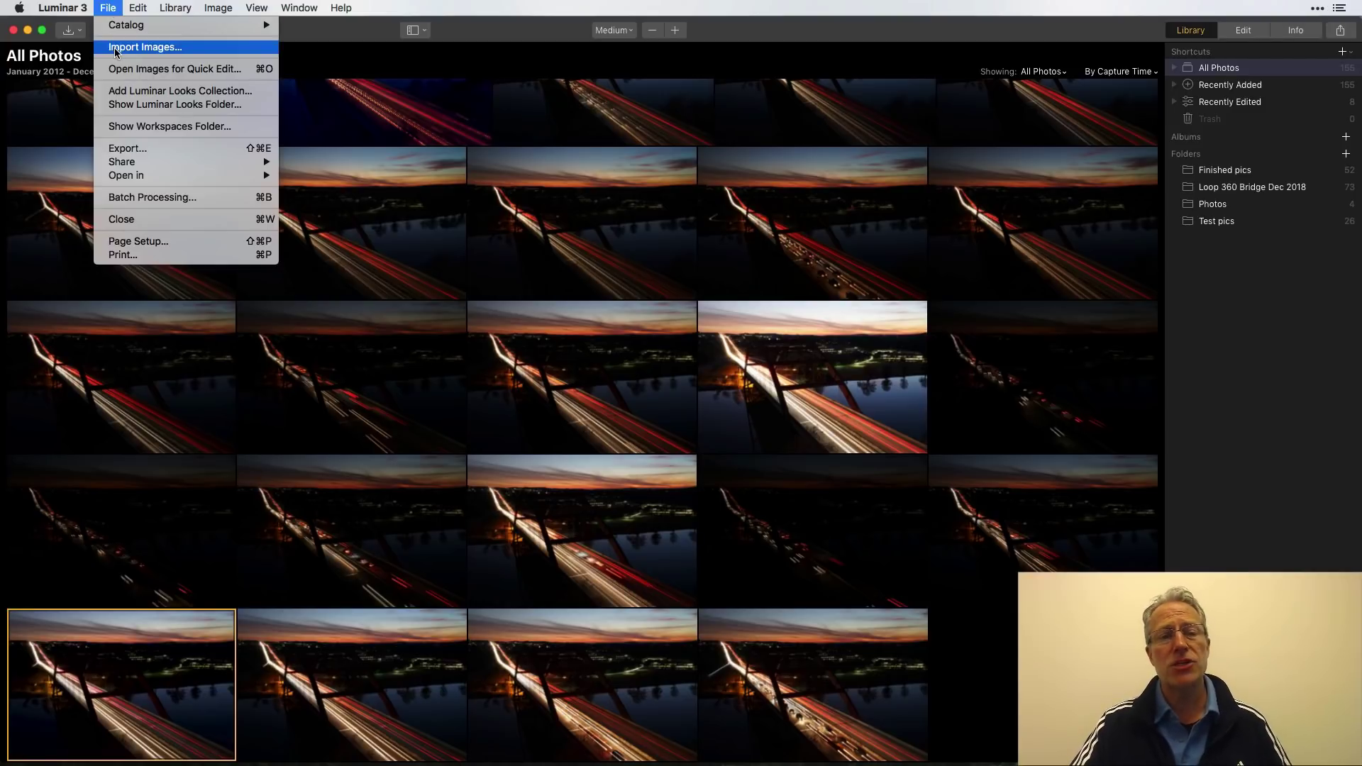
pyautogui.click(161, 54)
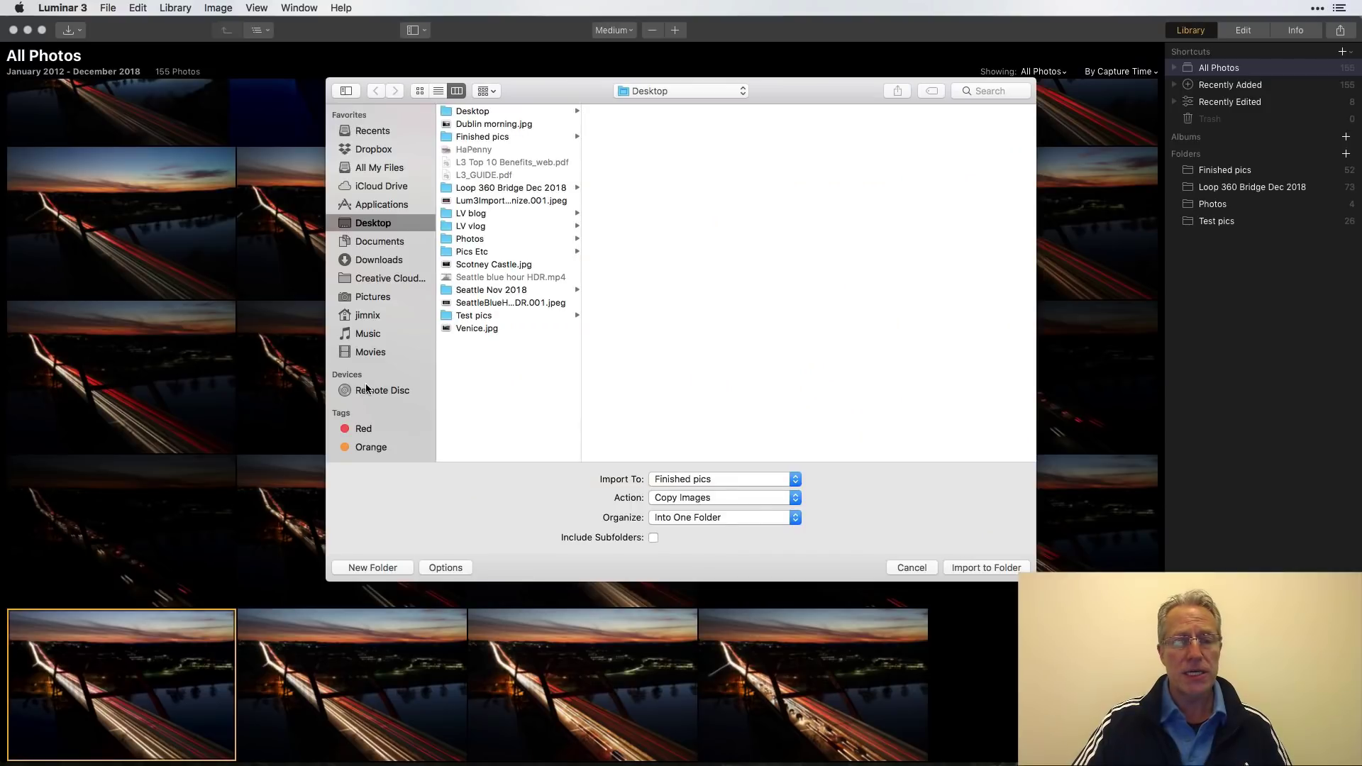
pyautogui.scroll(2, 368, 385)
pyautogui.click(365, 455)
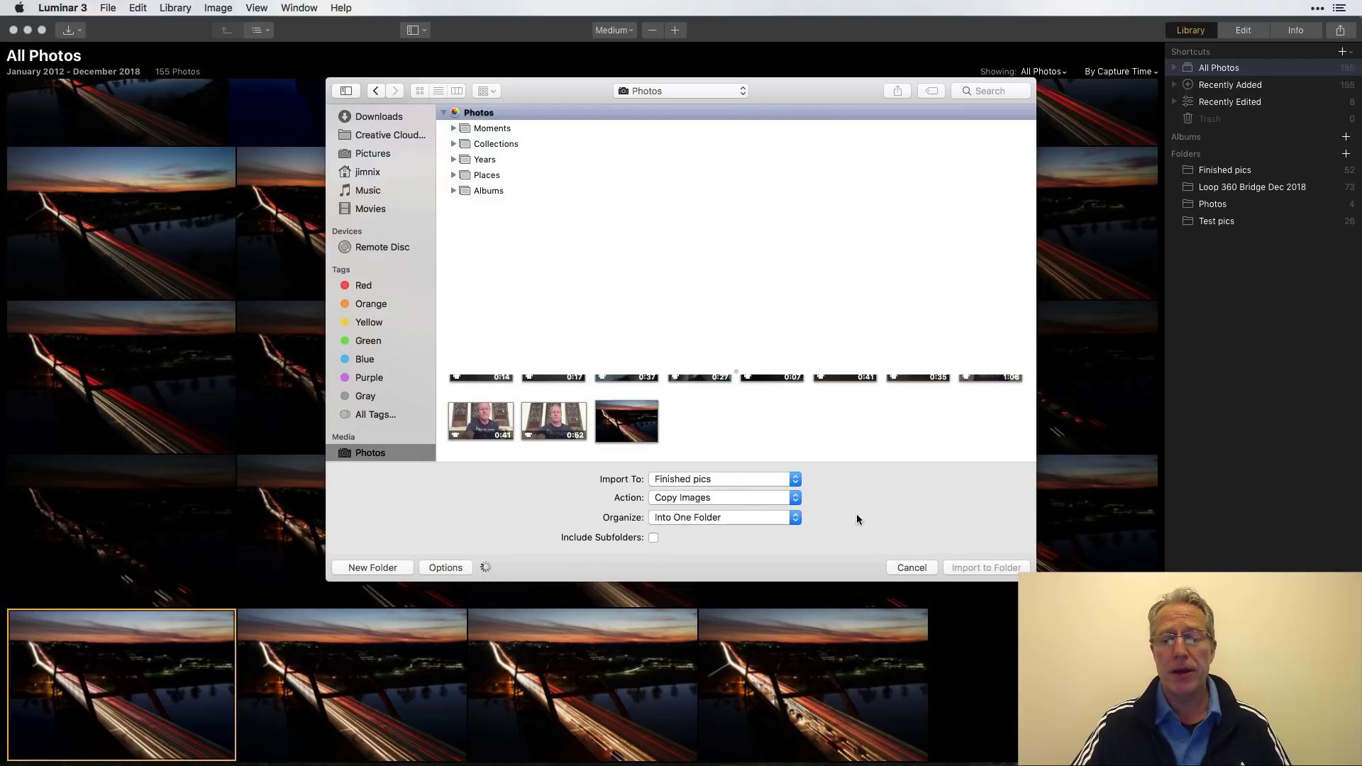
pyautogui.click(910, 568)
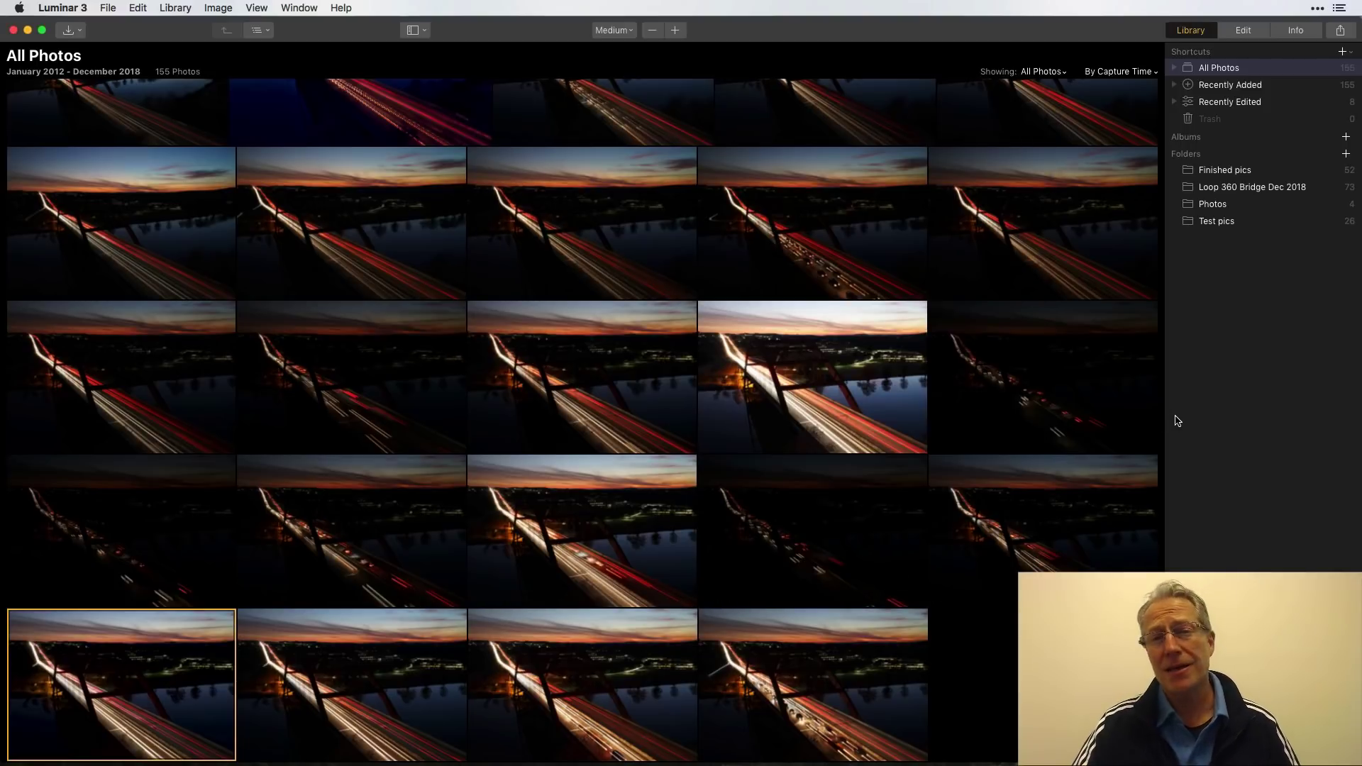